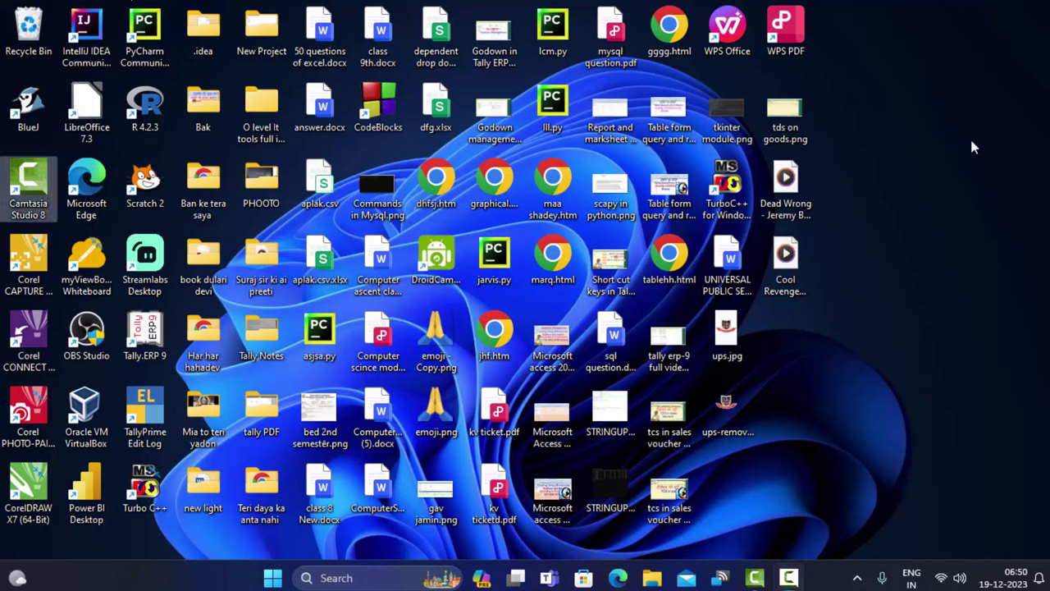
- Refresh the desktop, then search the Start menu for 'acc' to find Access 2007
right_click(937, 176)
left_click(926, 210)
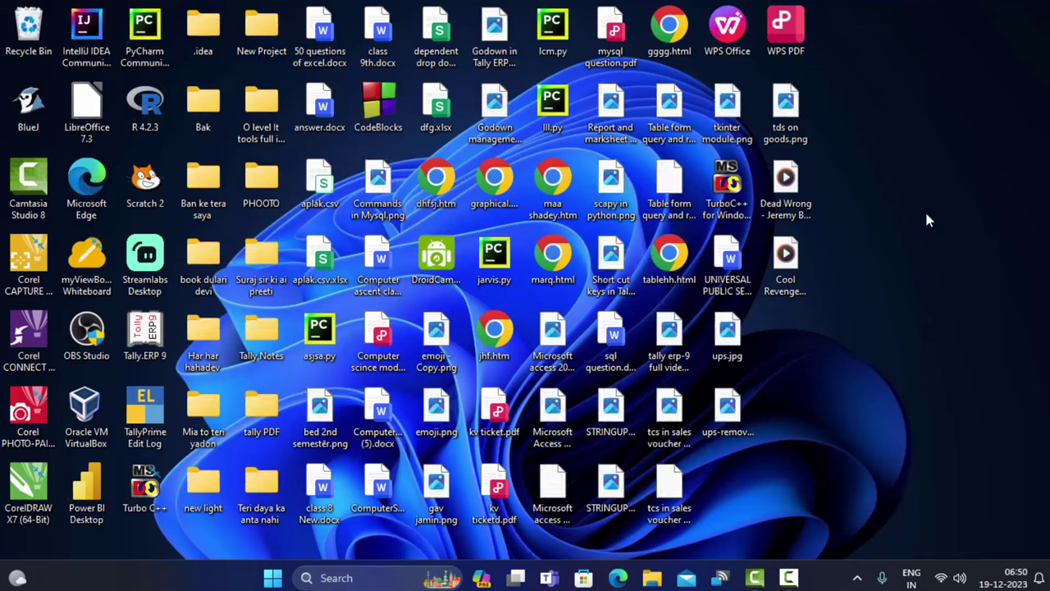
right_click(928, 215)
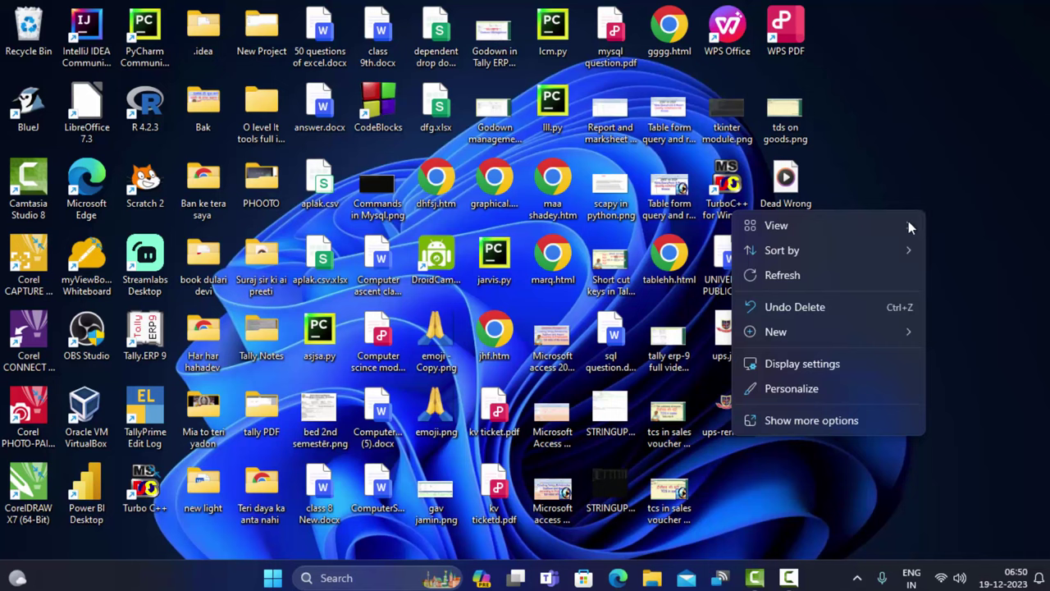
left_click(842, 275)
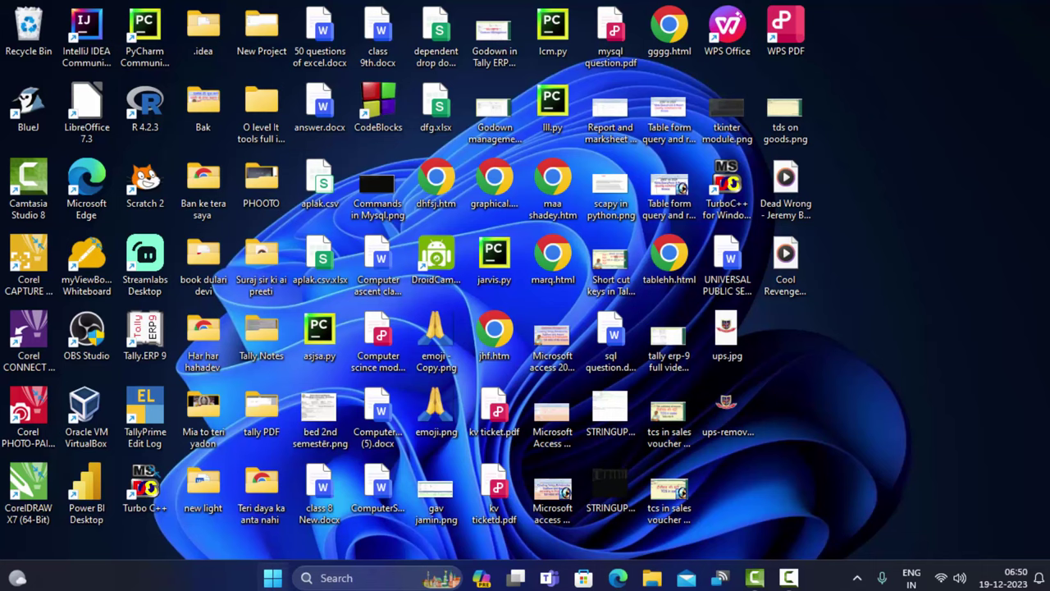
left_click(273, 578)
type("acc")
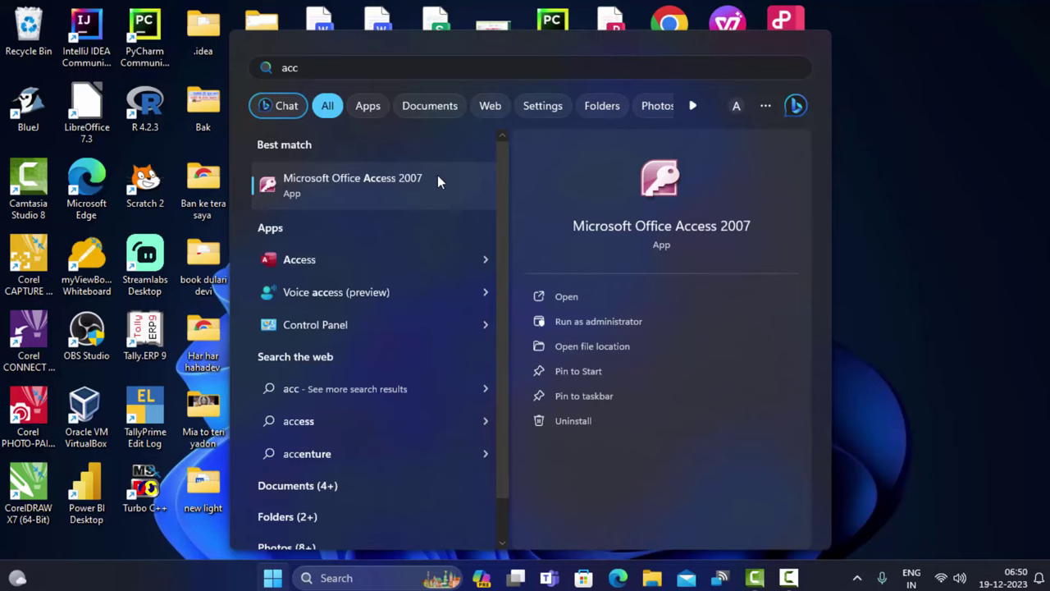
- Launch Access 2007 and create a blank database with the default name Database222
left_click(438, 178)
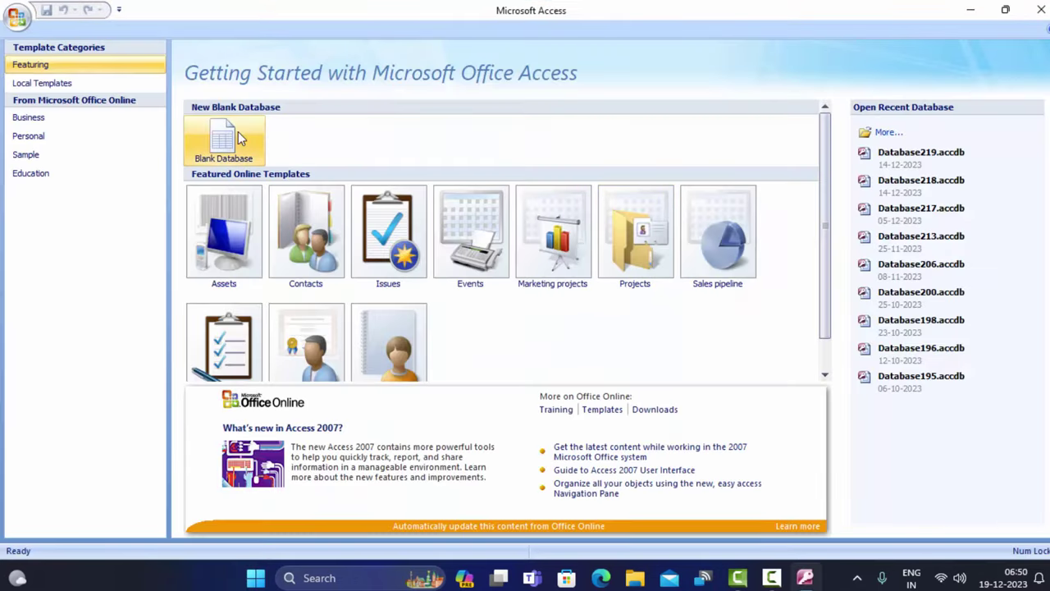
left_click(229, 138)
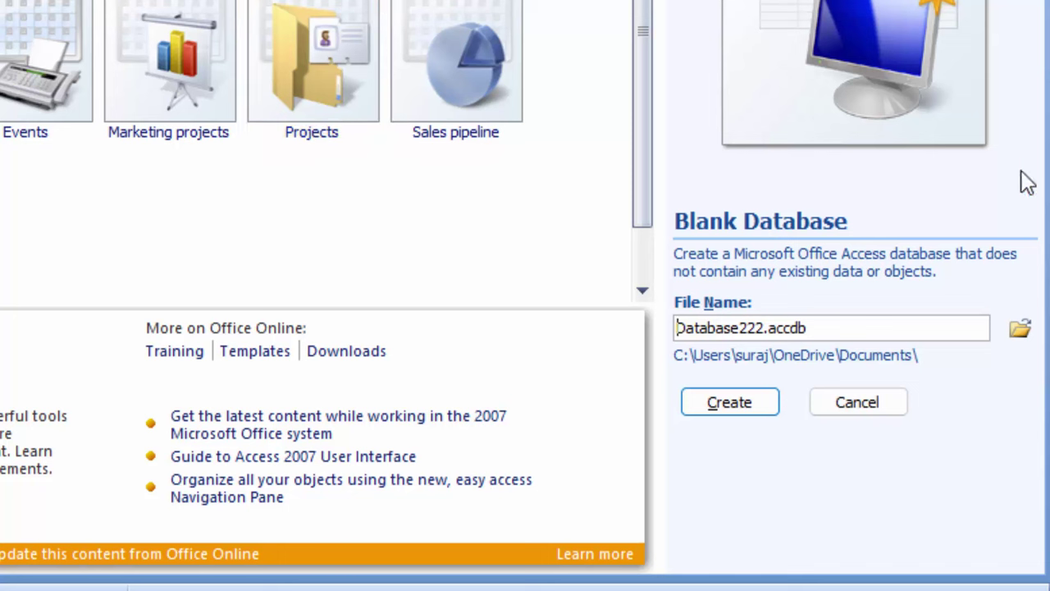
left_click(731, 401)
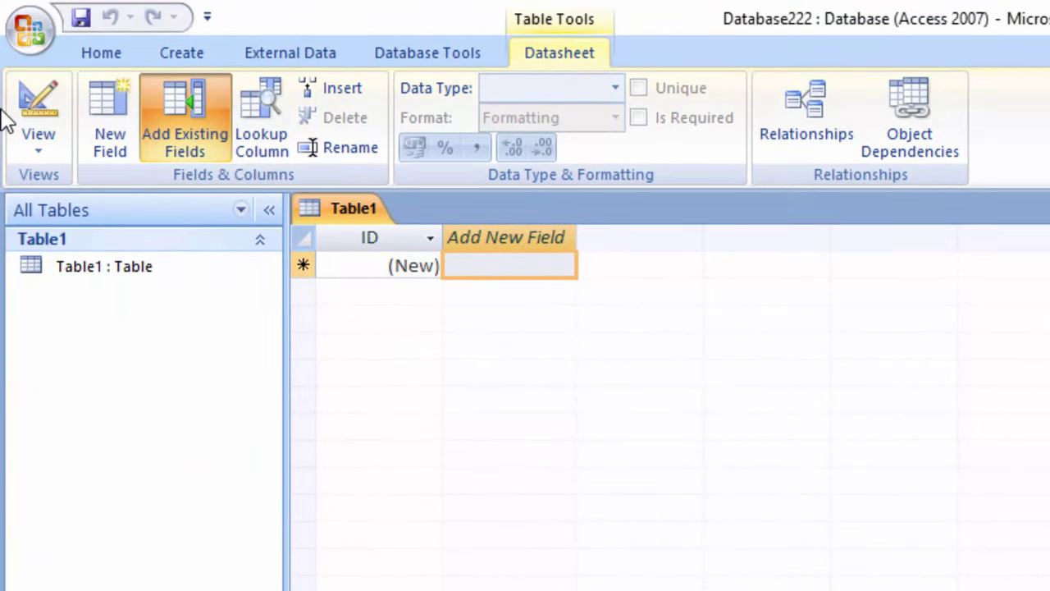
- Switch Table1 to Design View, saving the table as 'Student'
left_click(33, 144)
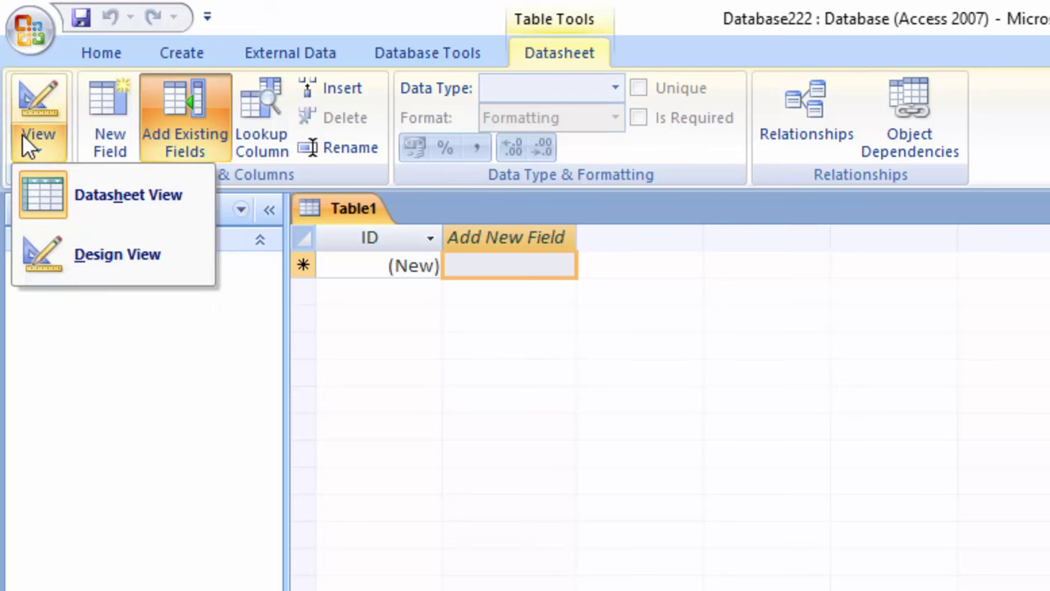
left_click(72, 256)
key("BackSpace")
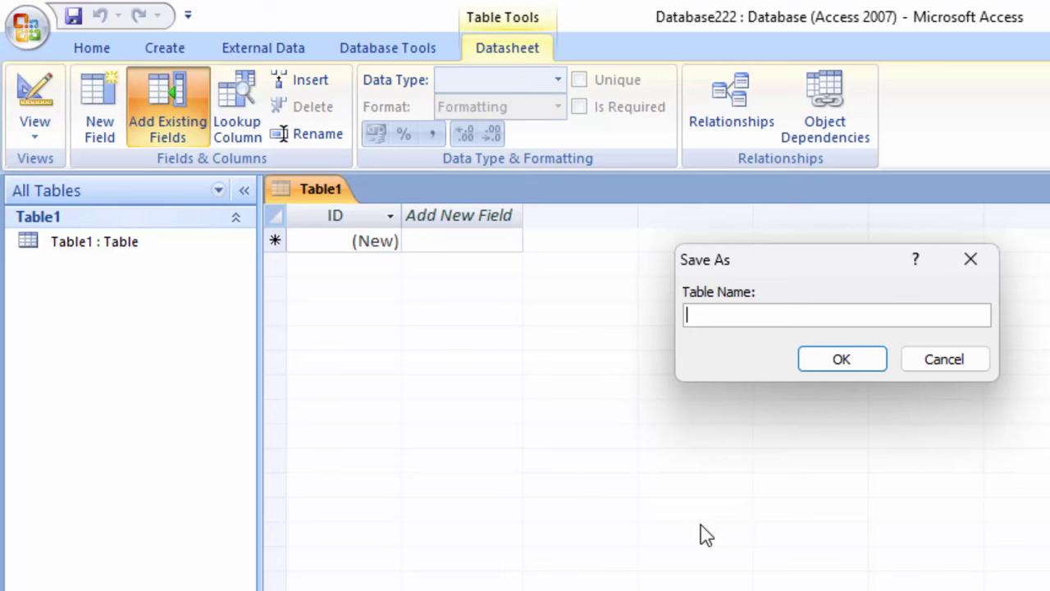
type("Student")
key("Return")
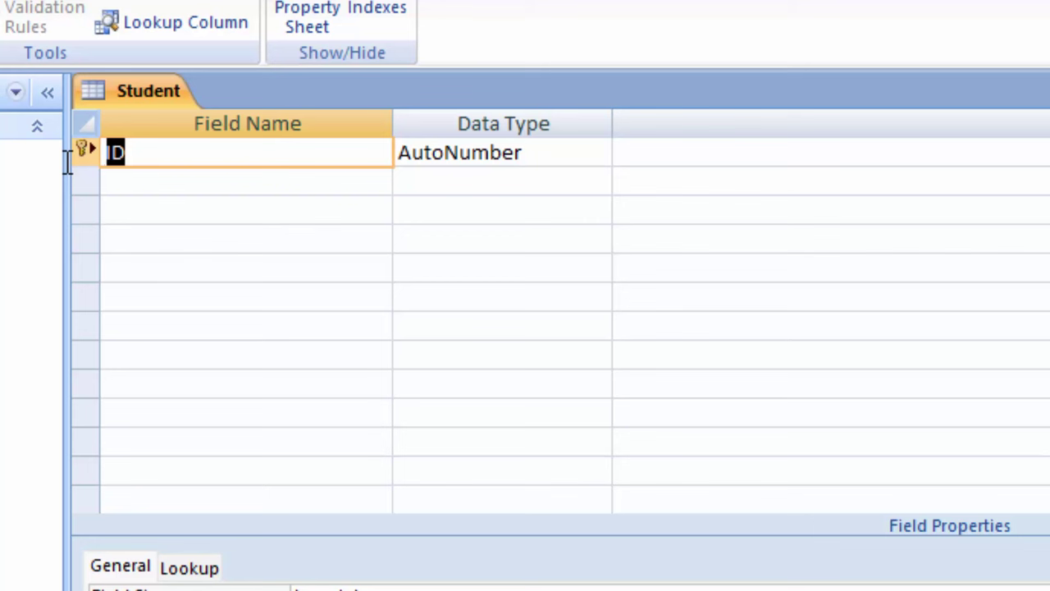
- Rename the ID field to Roll_number, keep it AutoNumber, and add a Name_of_students field
key("BackSpace")
type("R")
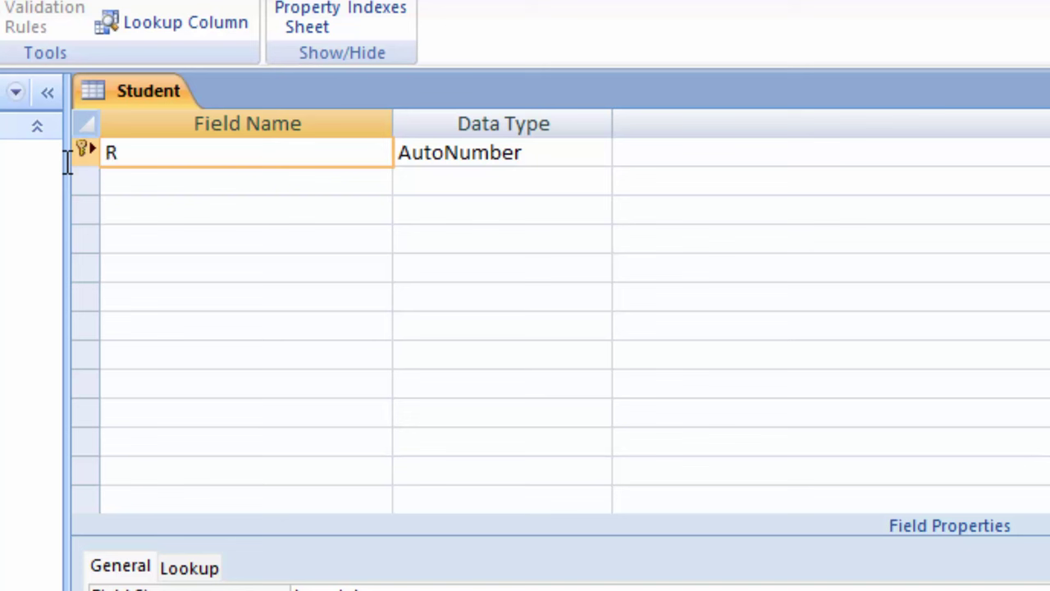
type("oll_")
type("number")
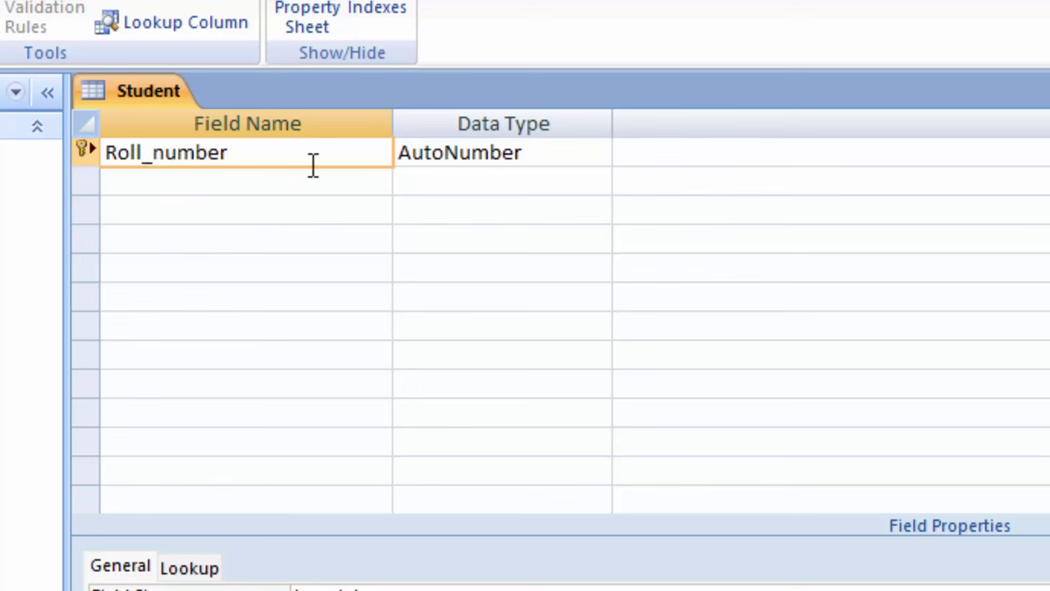
left_click(606, 153)
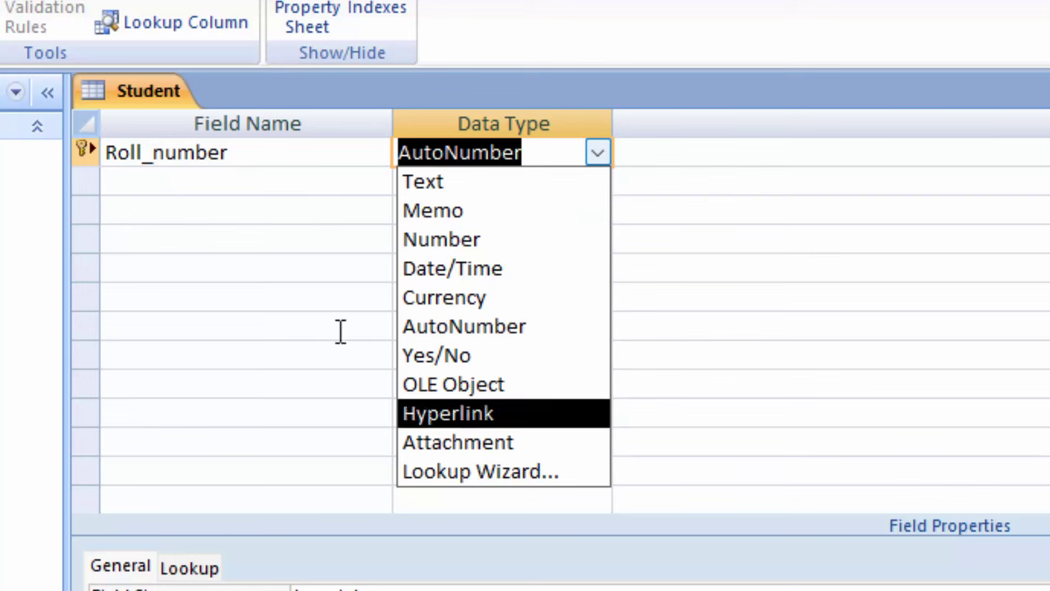
left_click(178, 191)
left_click(179, 190)
type("Na")
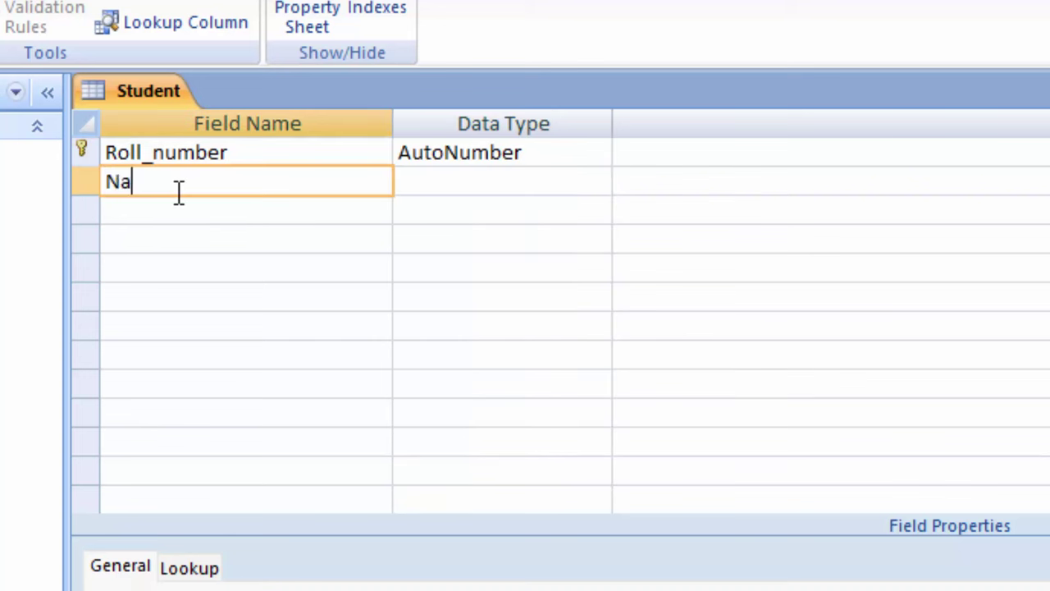
type("me_of")
type("_student")
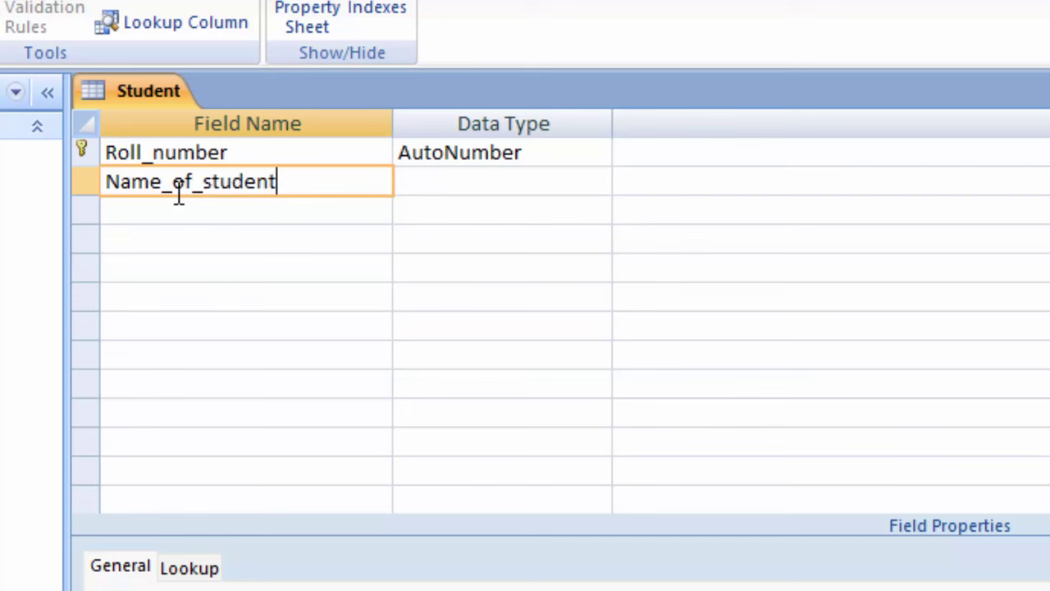
type("s")
left_click(461, 181)
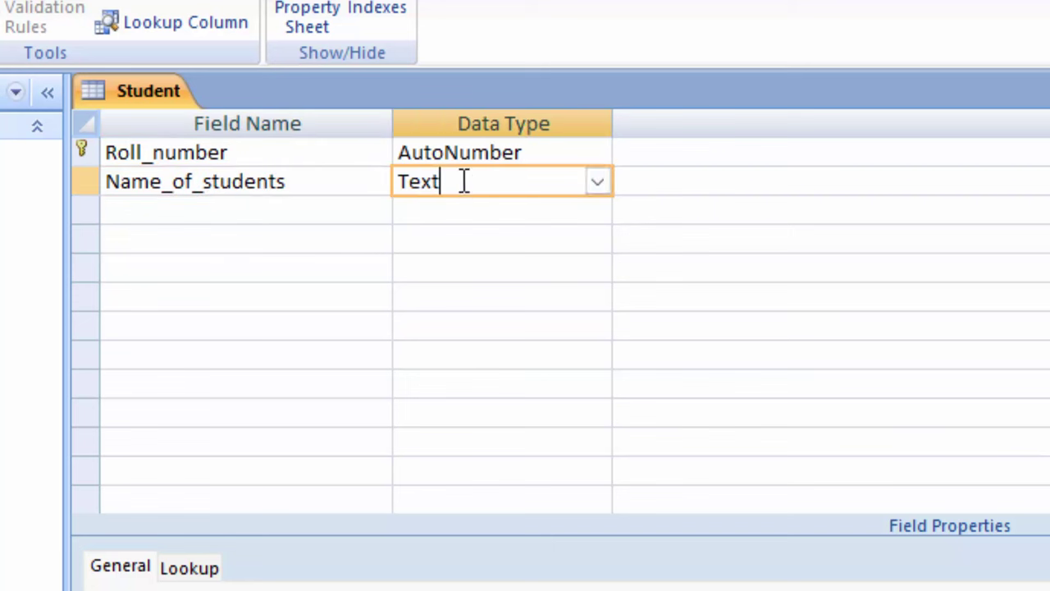
- Add the fields Computer, English, Maths, Science and Sst below Name_of_students
left_click(186, 212)
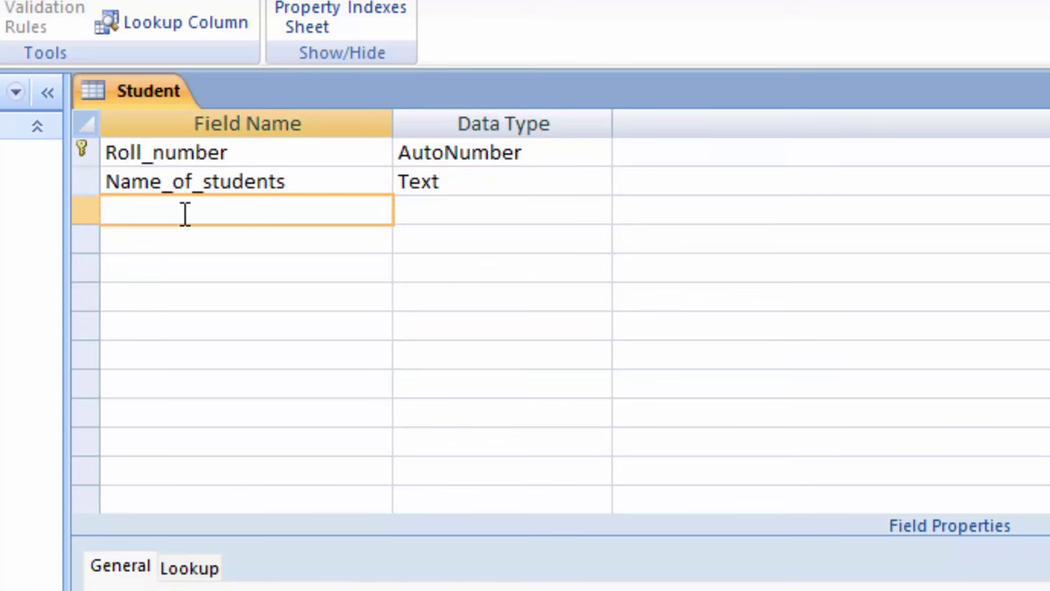
type("Comp")
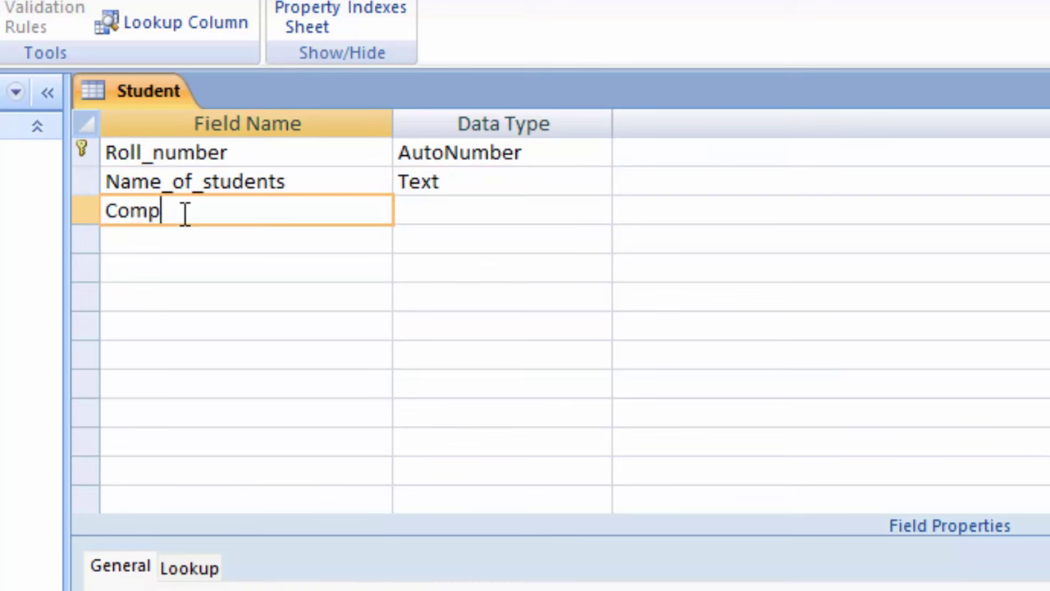
type("uter")
key("Tab")
key("Tab")
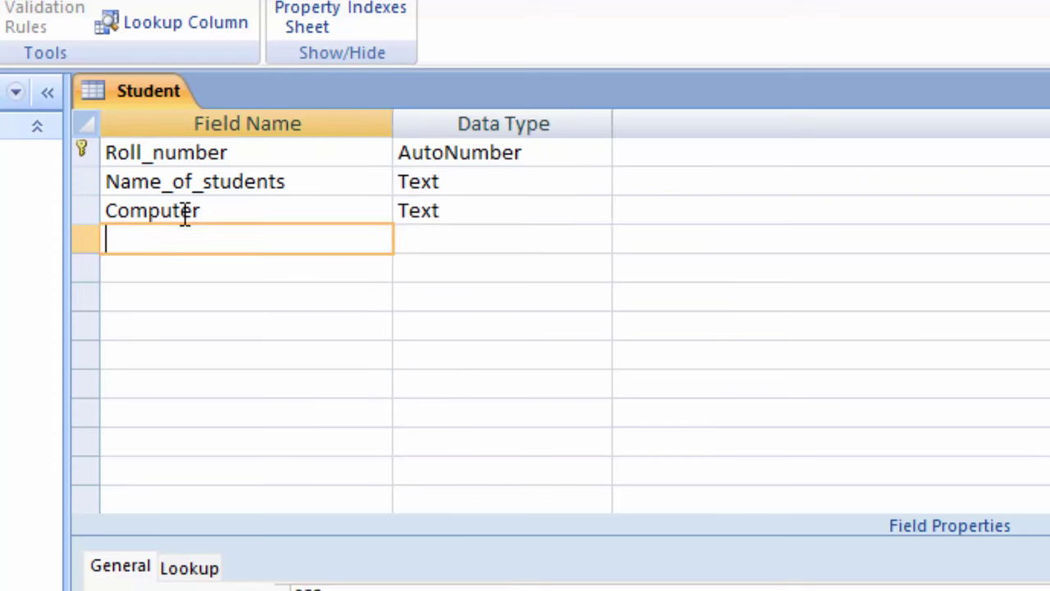
type("Engli")
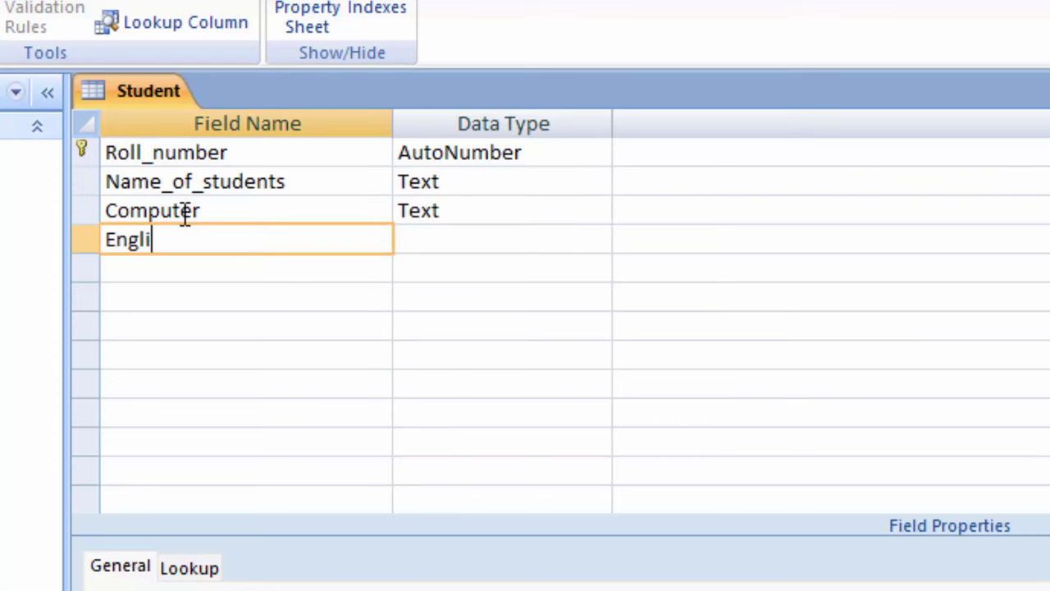
type("sh")
key("Tab")
key("Tab")
key("Tab")
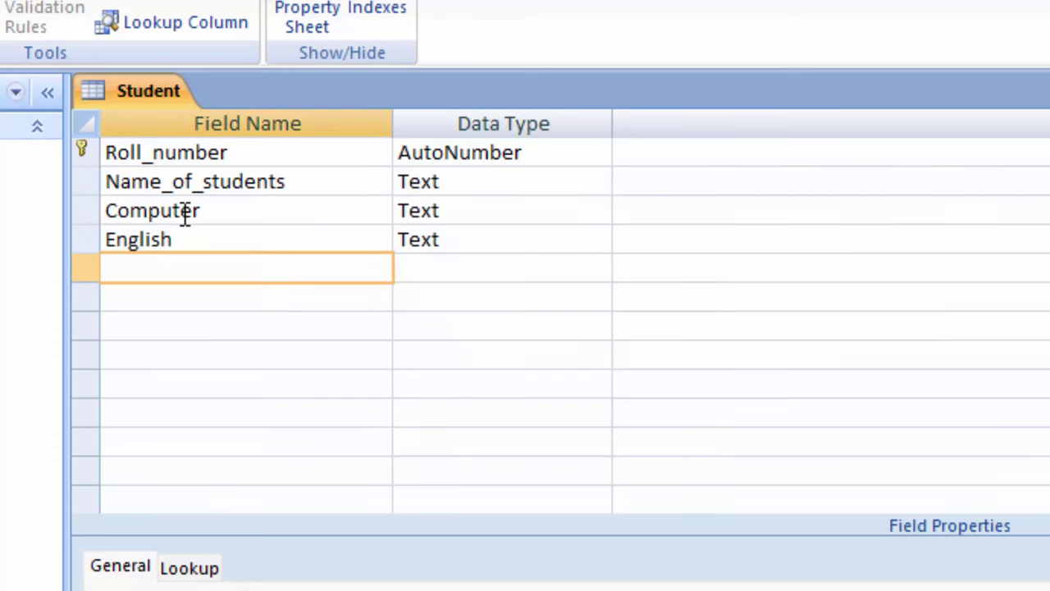
type("Maths")
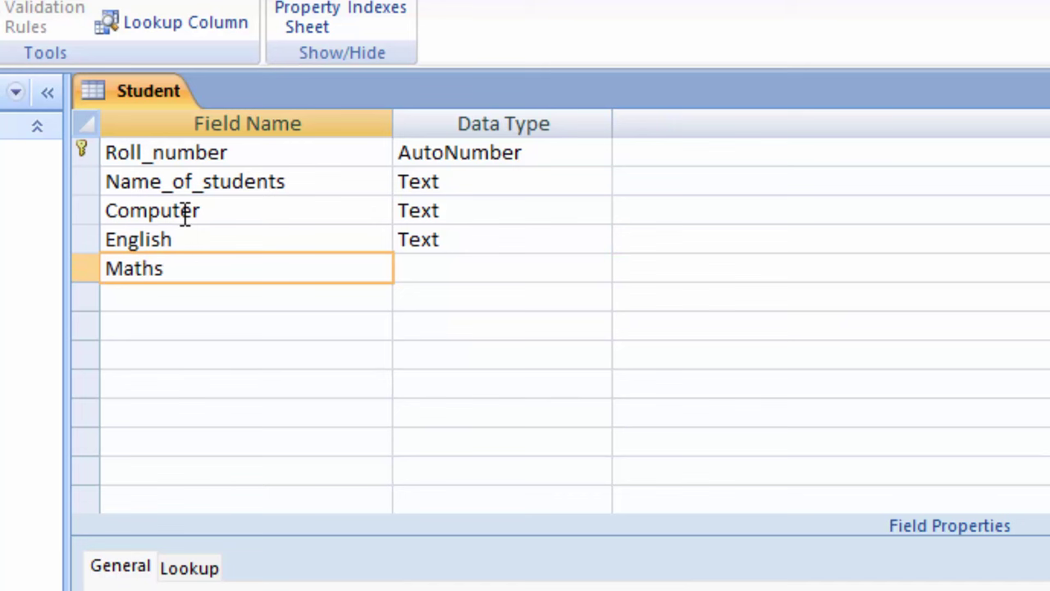
key("Tab")
key("Tab")
key("Tab")
type("Sc")
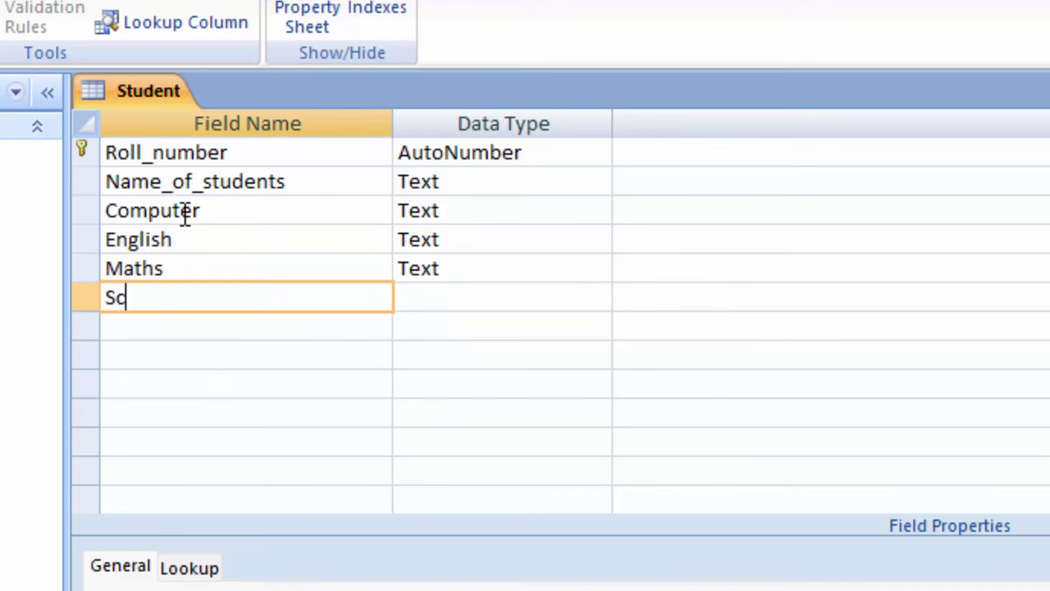
type("ience")
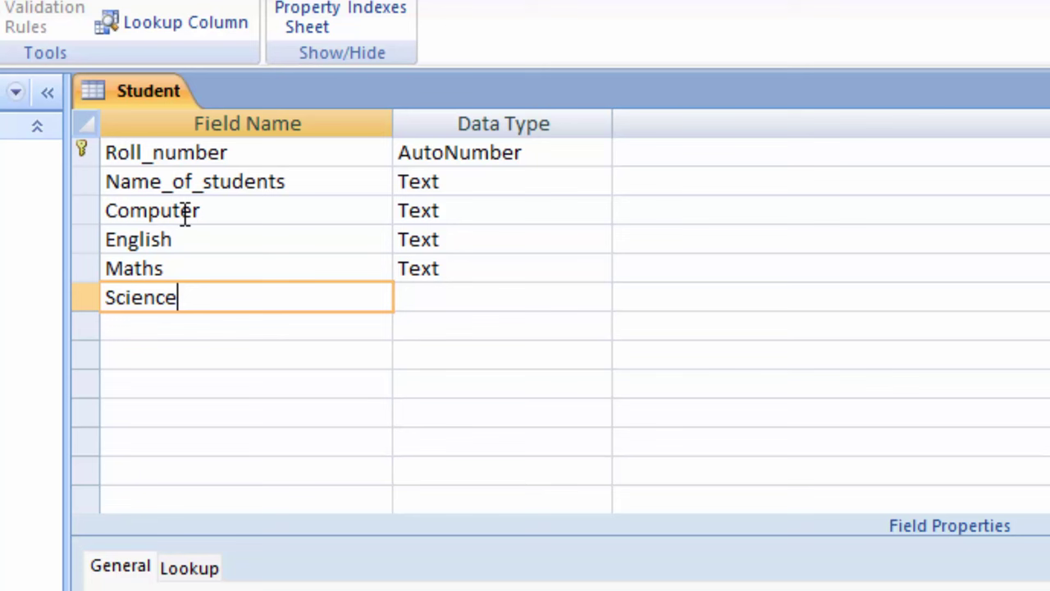
left_click(234, 328)
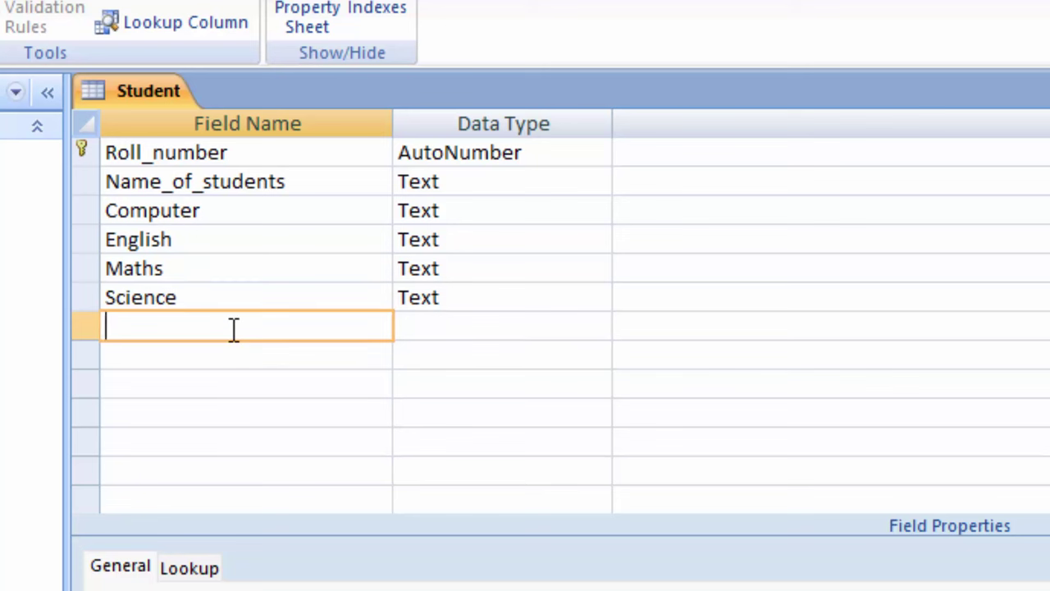
type("Sst")
- Change the Computer and English fields' data type to Number
left_click(501, 336)
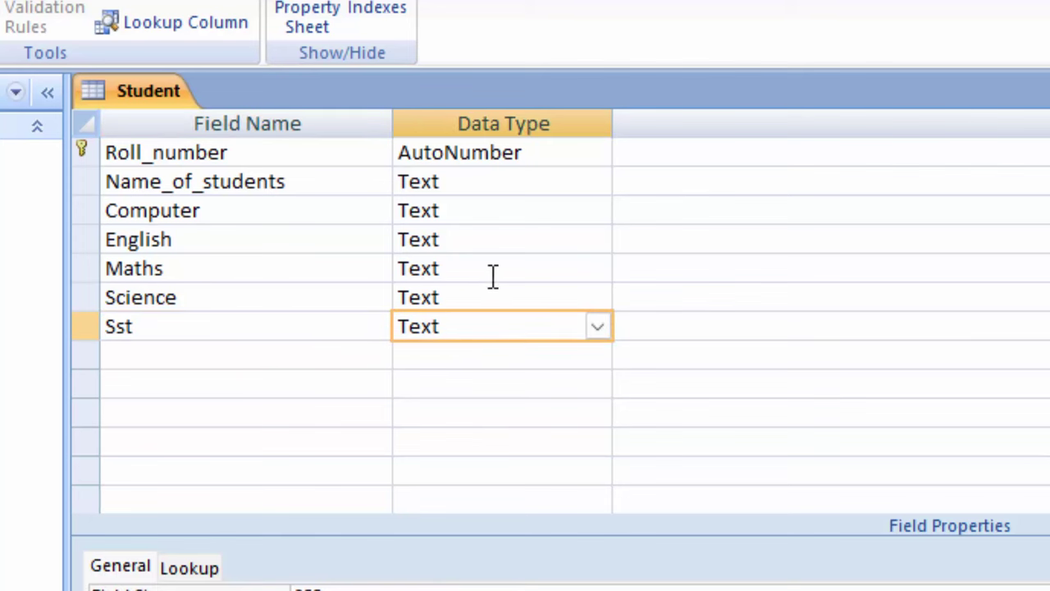
left_click(525, 185)
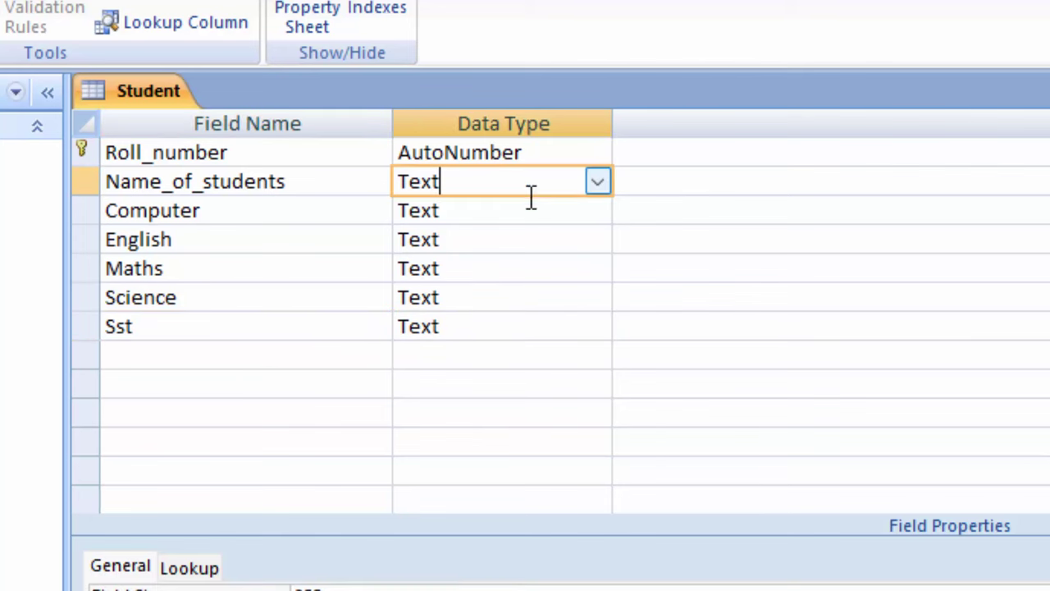
left_click(540, 211)
left_click(603, 212)
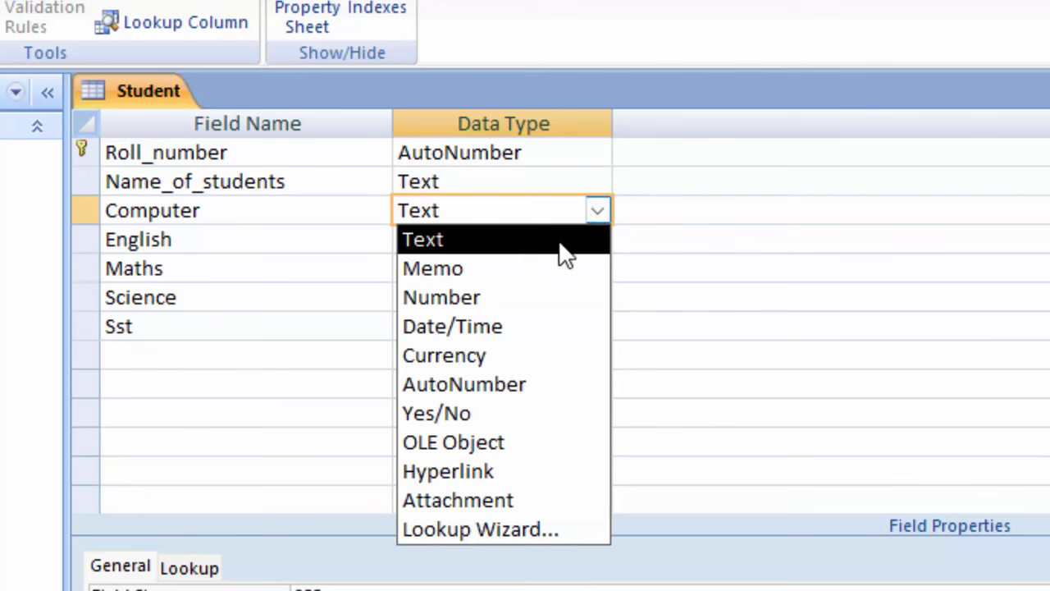
left_click(534, 297)
left_click(534, 244)
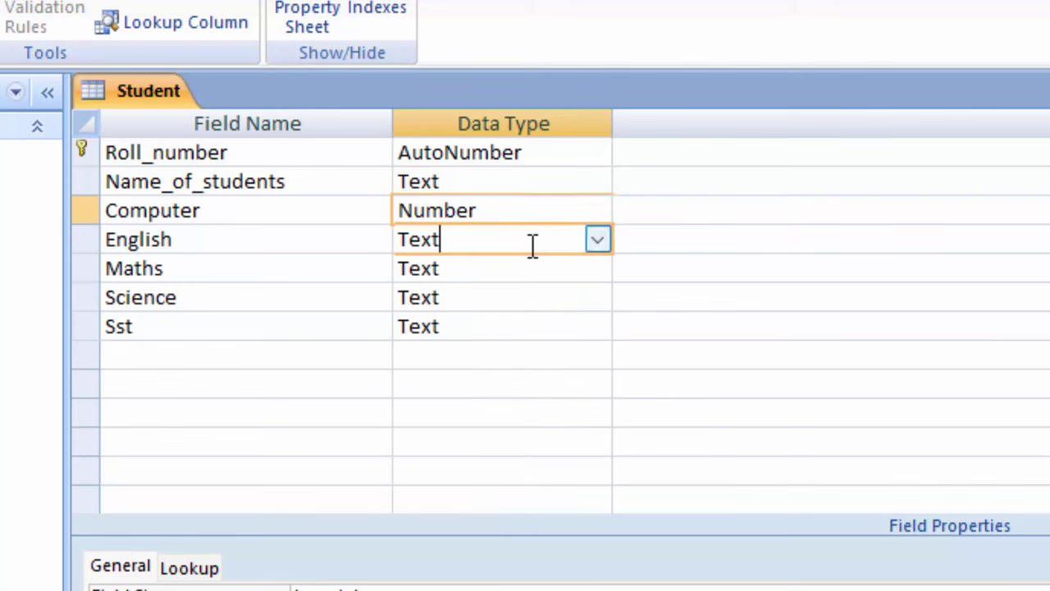
left_click(603, 245)
left_click(525, 327)
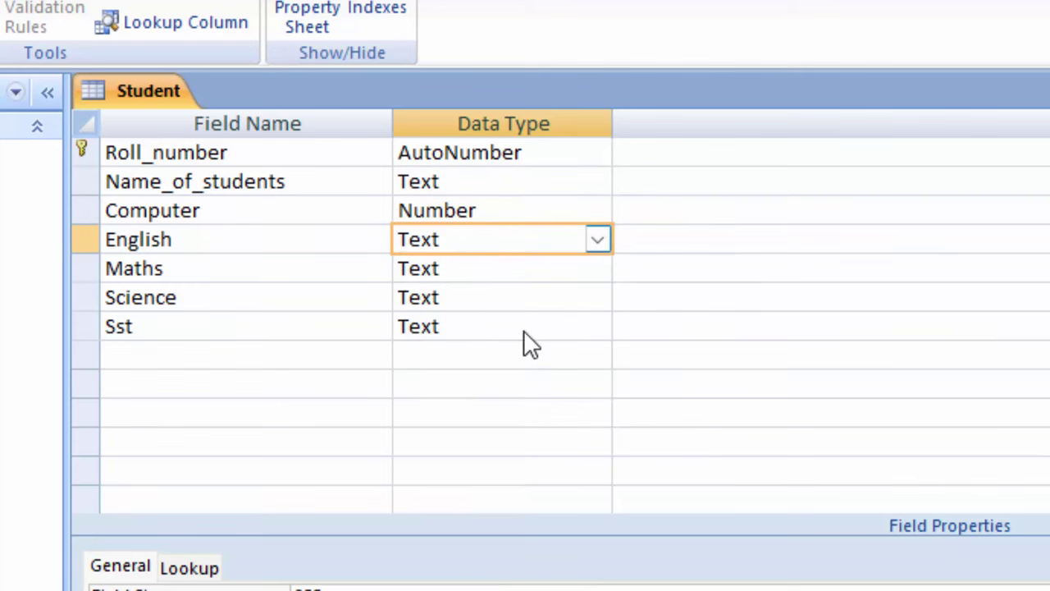
- Change the Maths, Science and Sst fields' data type to Number
left_click(526, 275)
left_click(597, 268)
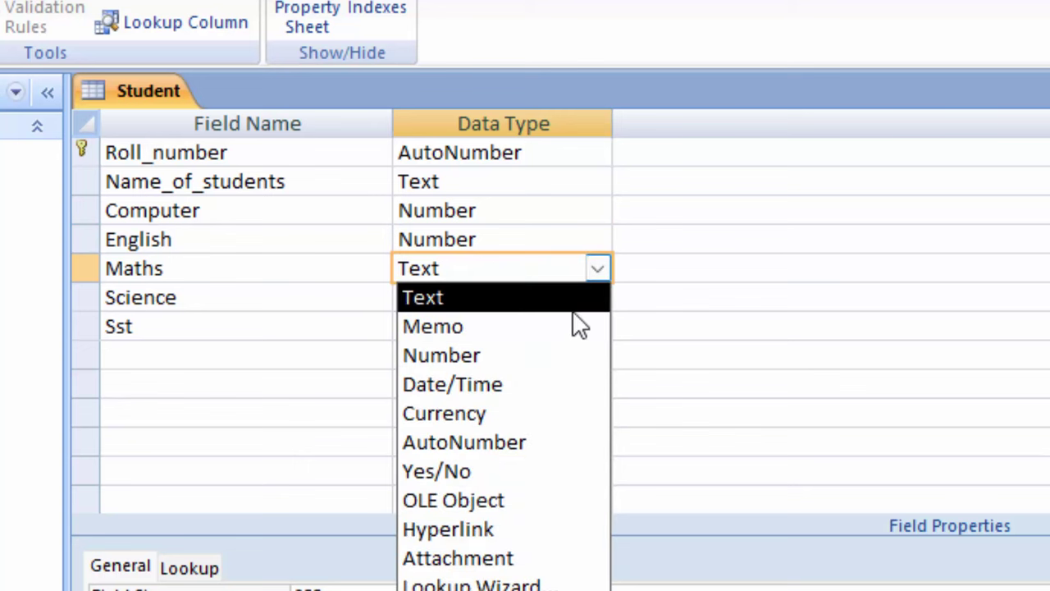
left_click(554, 351)
left_click(536, 293)
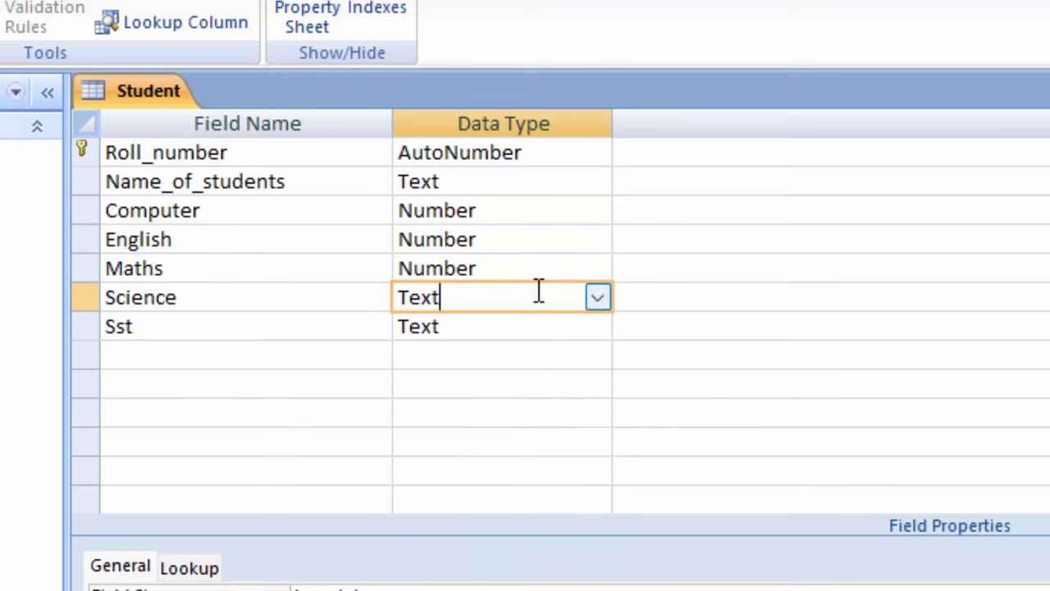
left_click(599, 297)
left_click(525, 384)
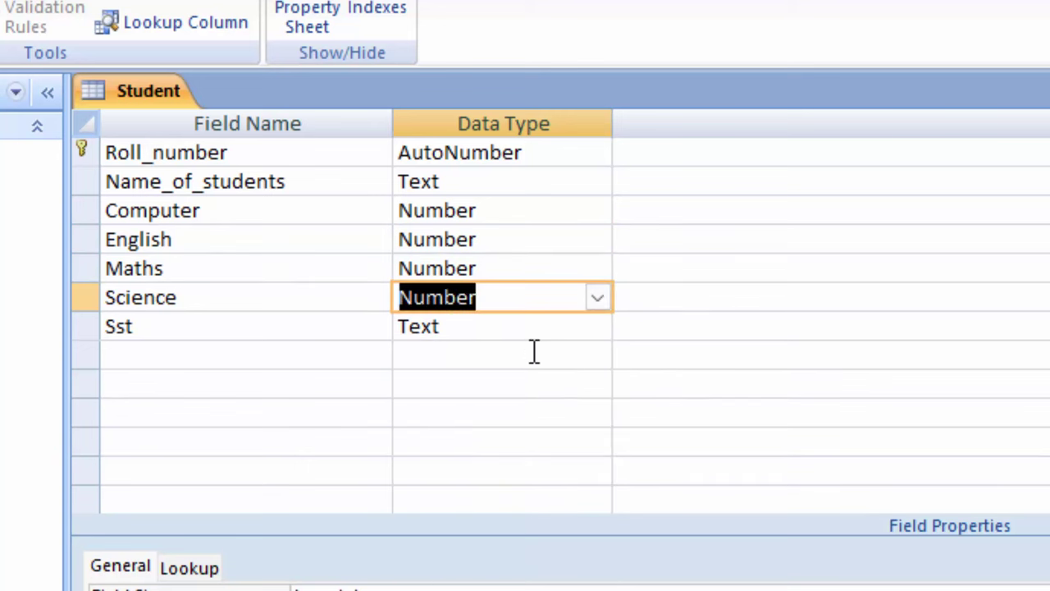
left_click(552, 326)
left_click(597, 326)
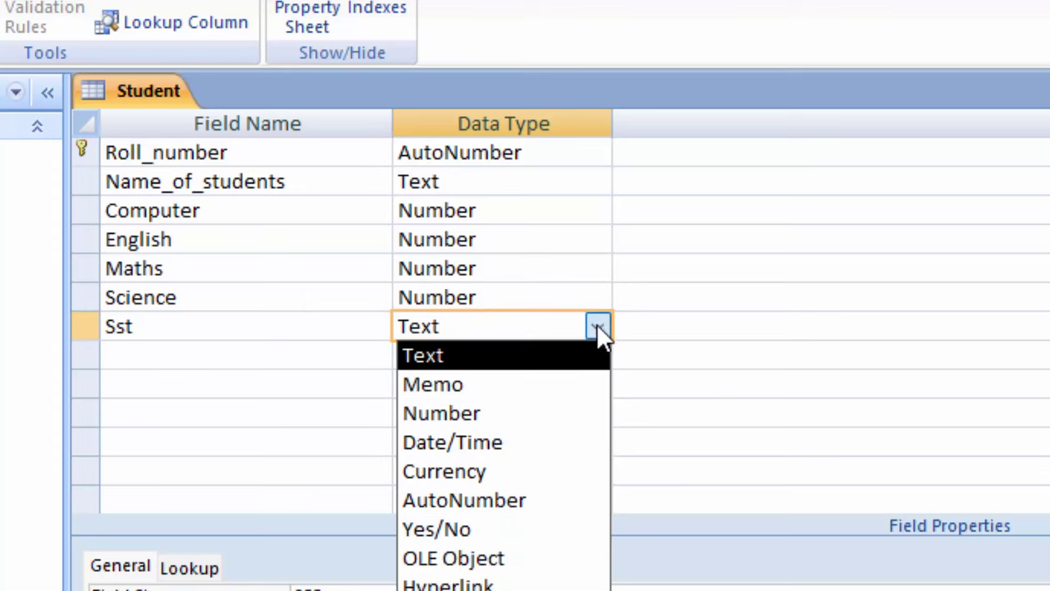
left_click(467, 418)
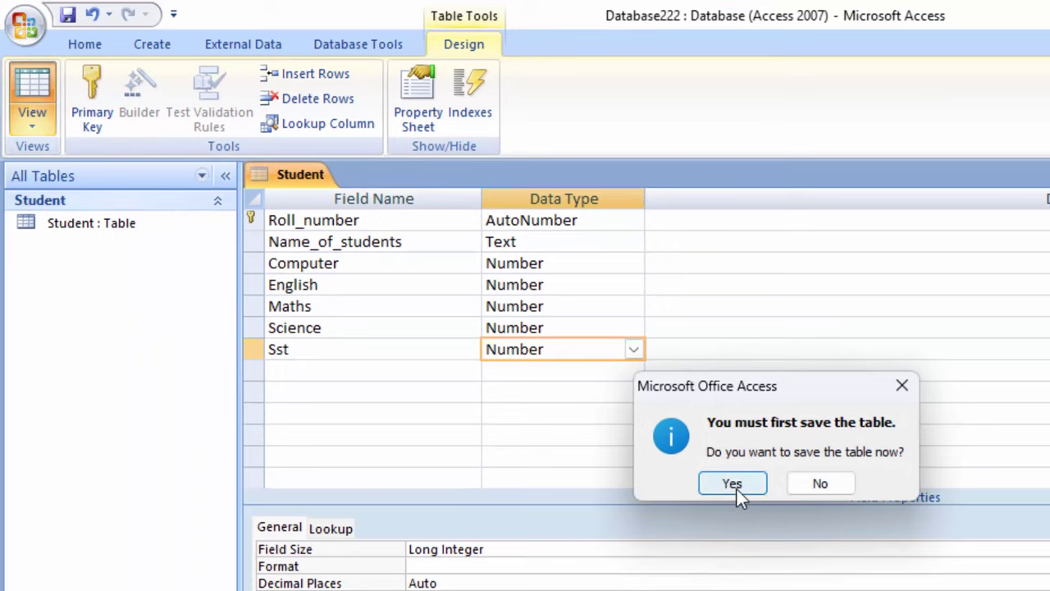
- Save the table and widen the Roll_number and Name_of_students columns in Datasheet view
left_click(736, 487)
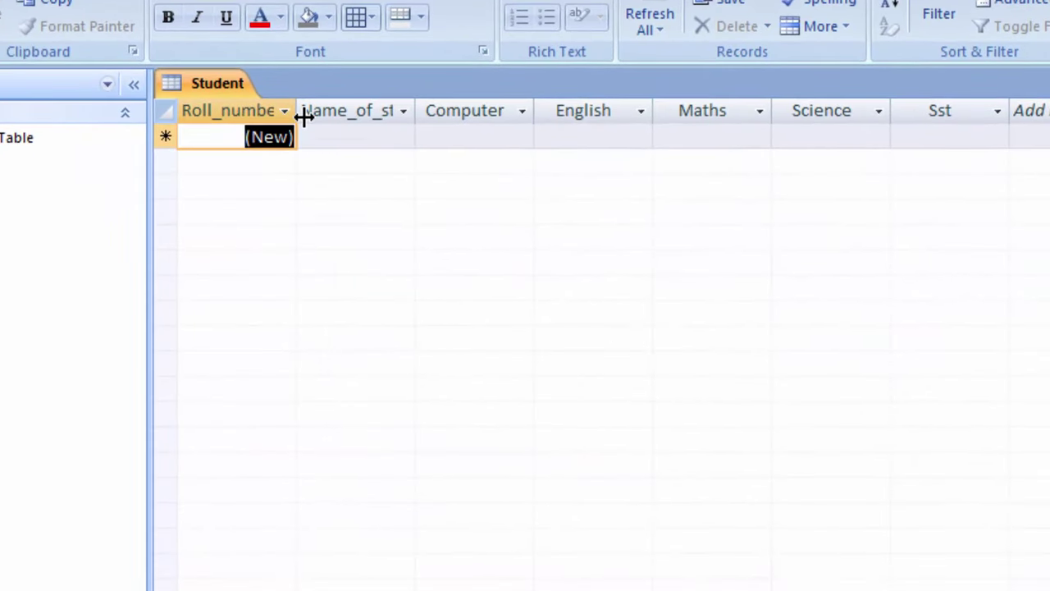
left_click_drag(348, 175, 427, 177)
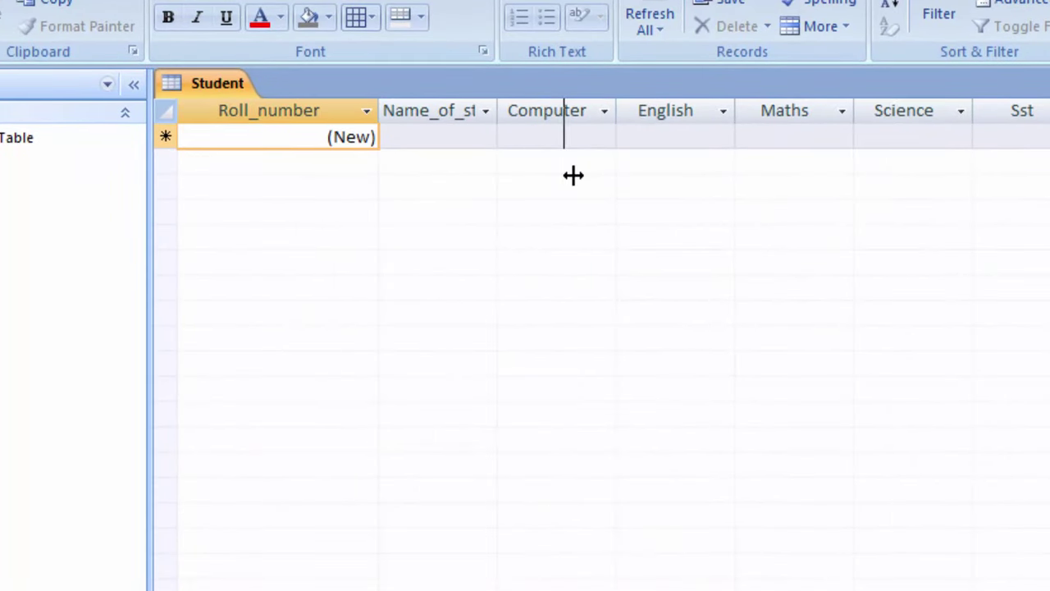
left_click_drag(500, 119, 564, 172)
- Enter the first student's name with marks Computer 66, English 77, Maths 65, Science 45
left_click(517, 136)
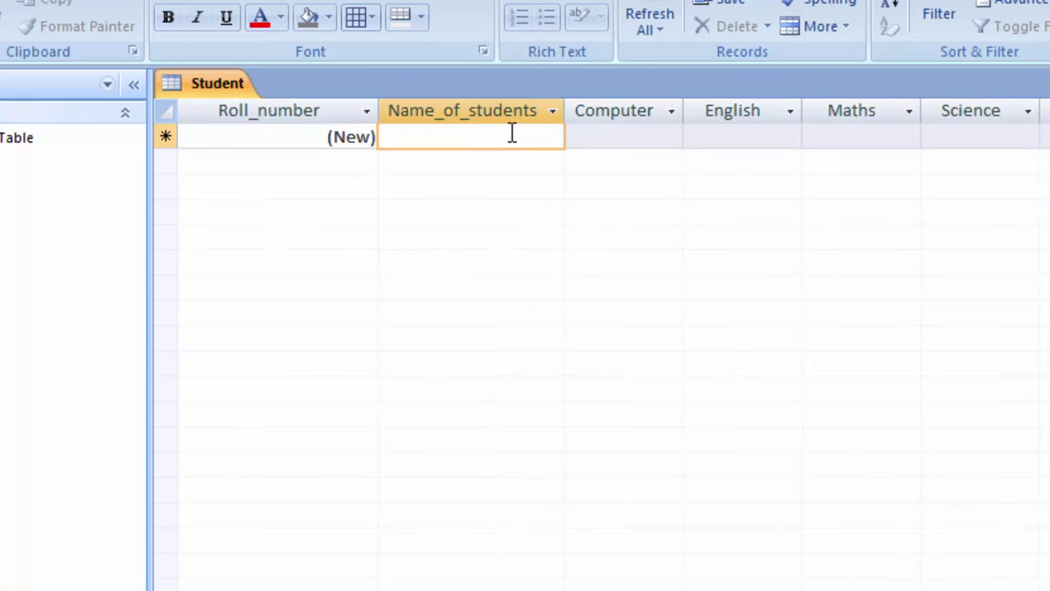
type("G")
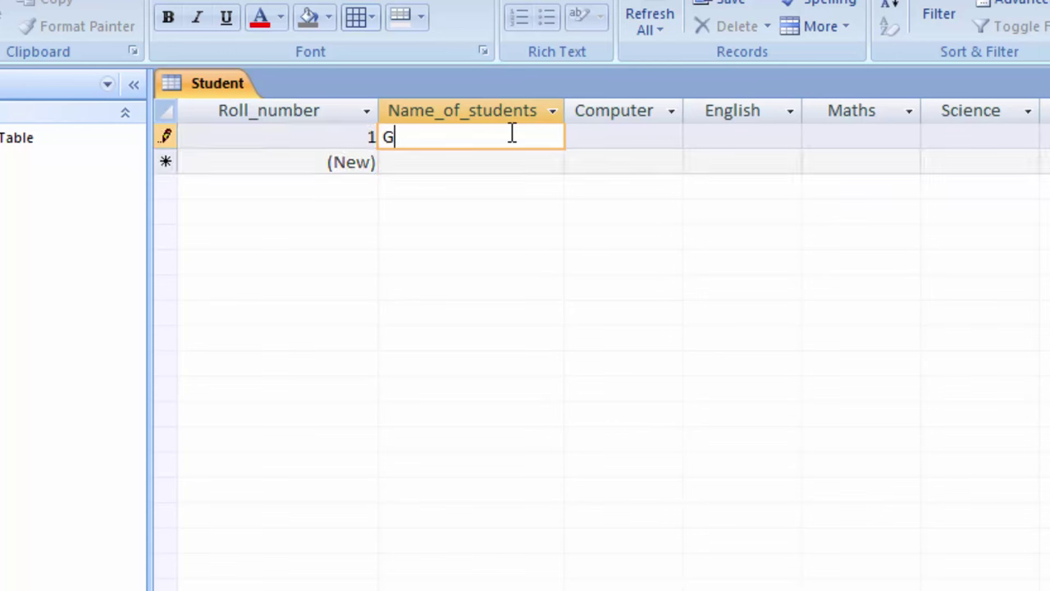
type("aurav ")
type("Rajpu")
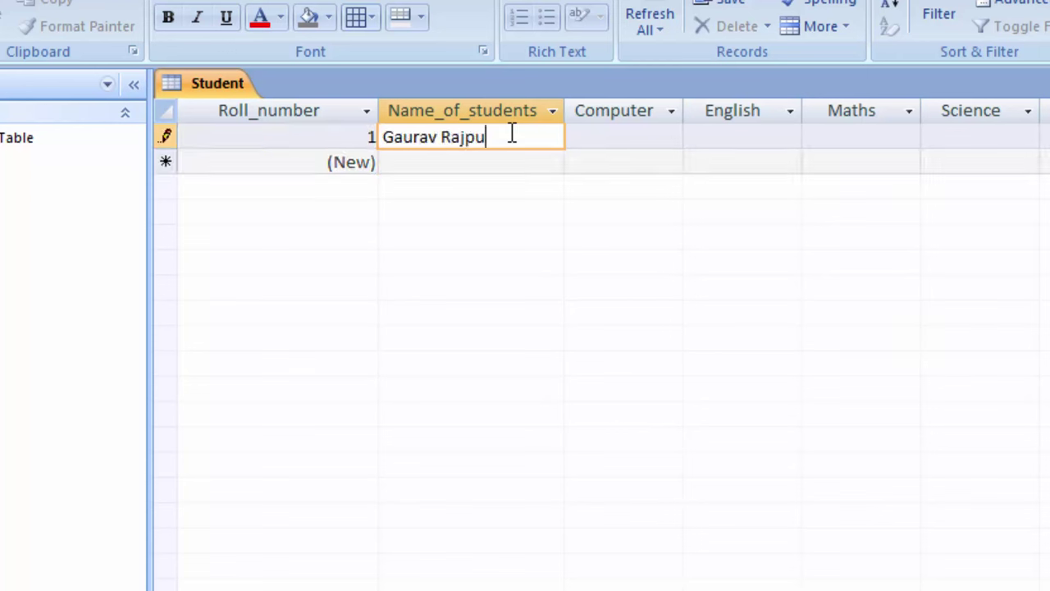
type("t")
key("Tab")
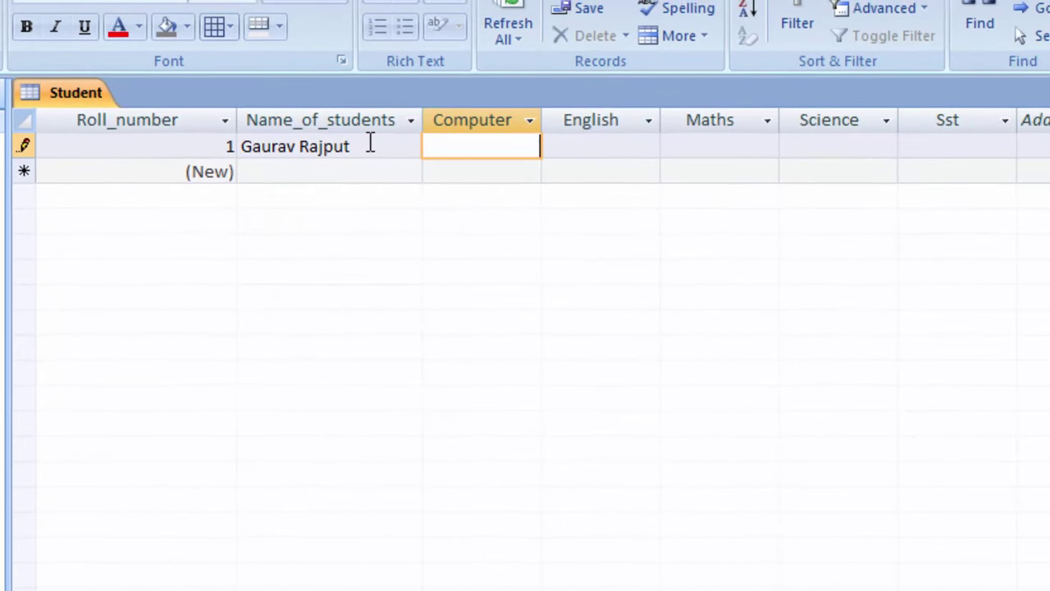
type("66")
key("Tab")
type("77")
key("Tab")
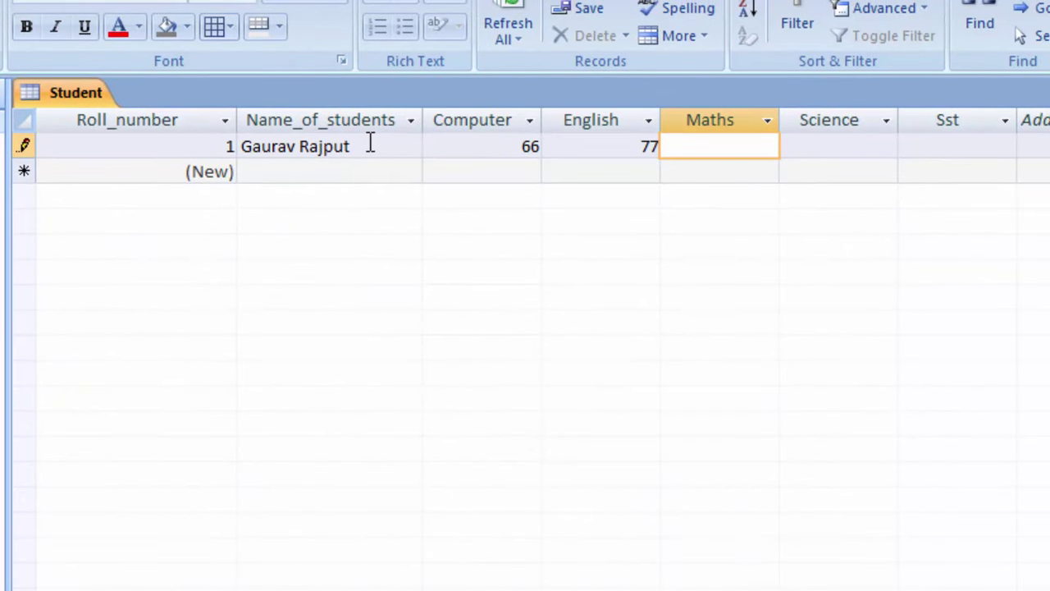
type("65")
key("Tab")
type("45")
key("Tab")
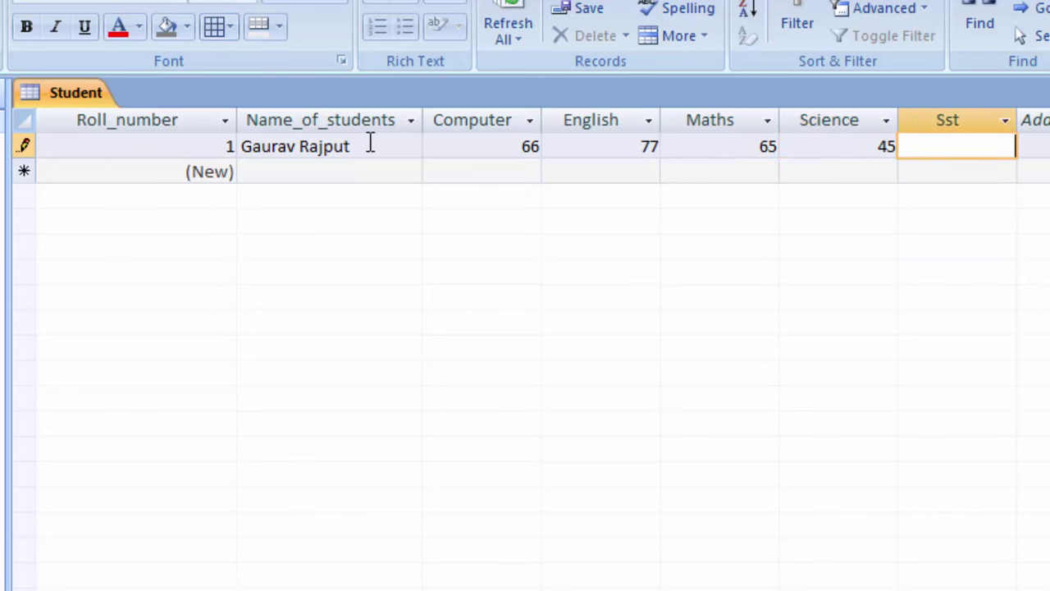
type("88")
key("Tab")
key("Tab")
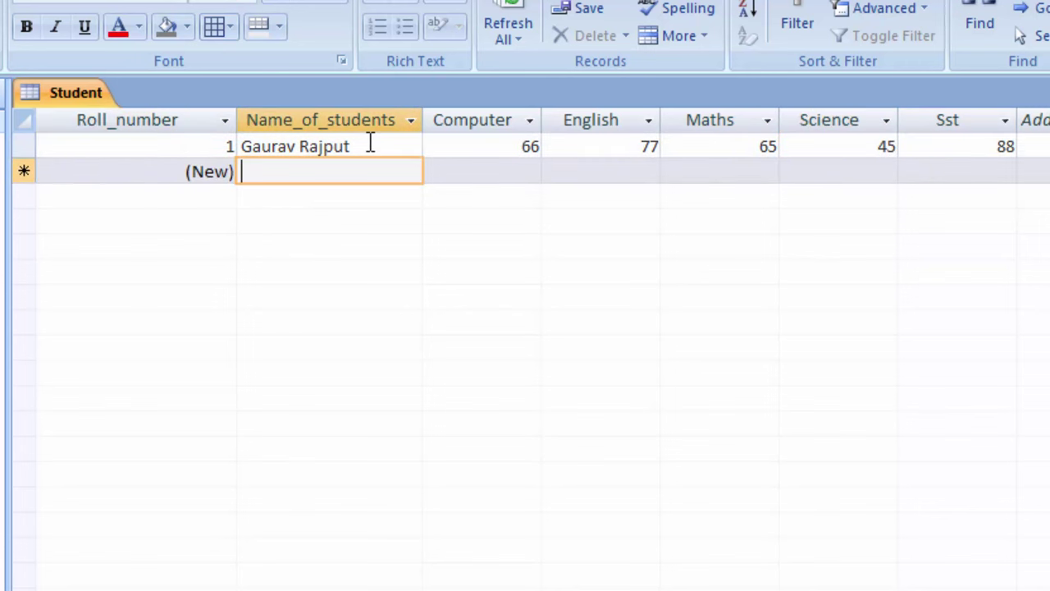
- Enter the second student's name with marks 65, 33, 56, 67 and Sst 88
type("Heena")
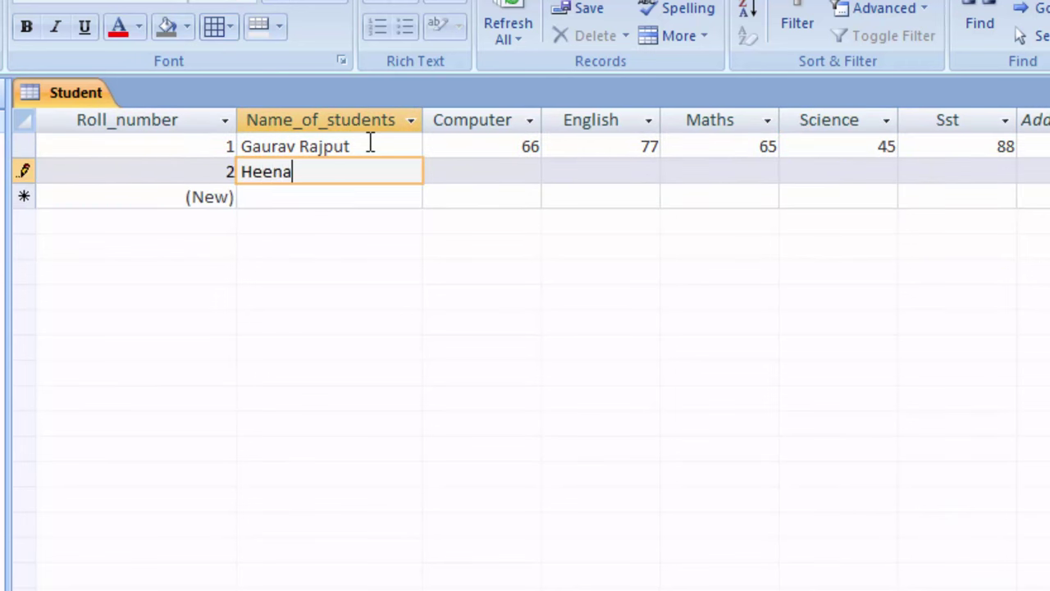
key("Tab")
type("5")
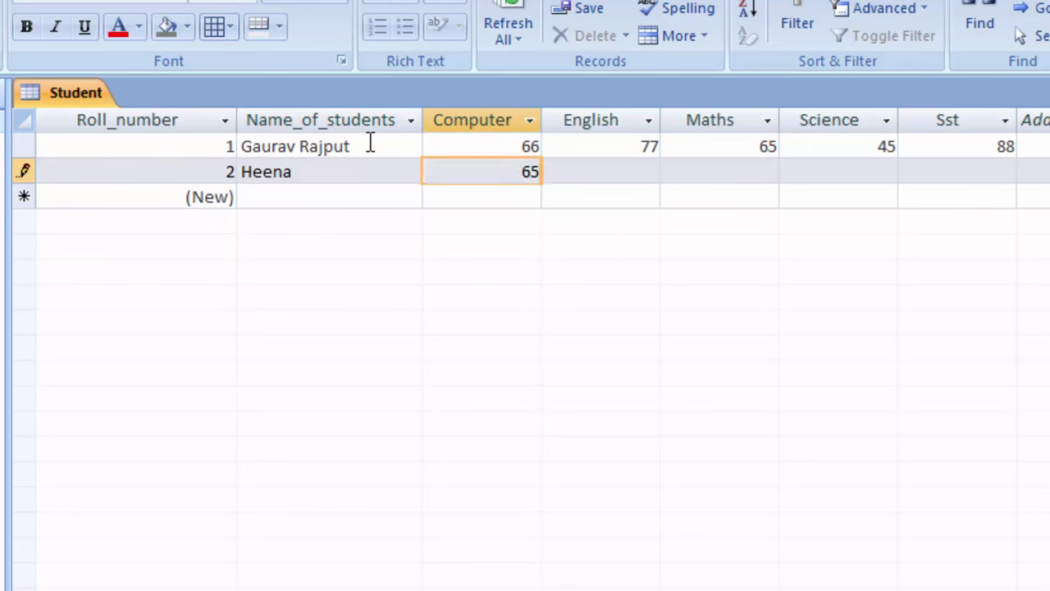
key("Tab")
type("33")
key("Tab")
type("6")
key("Tab")
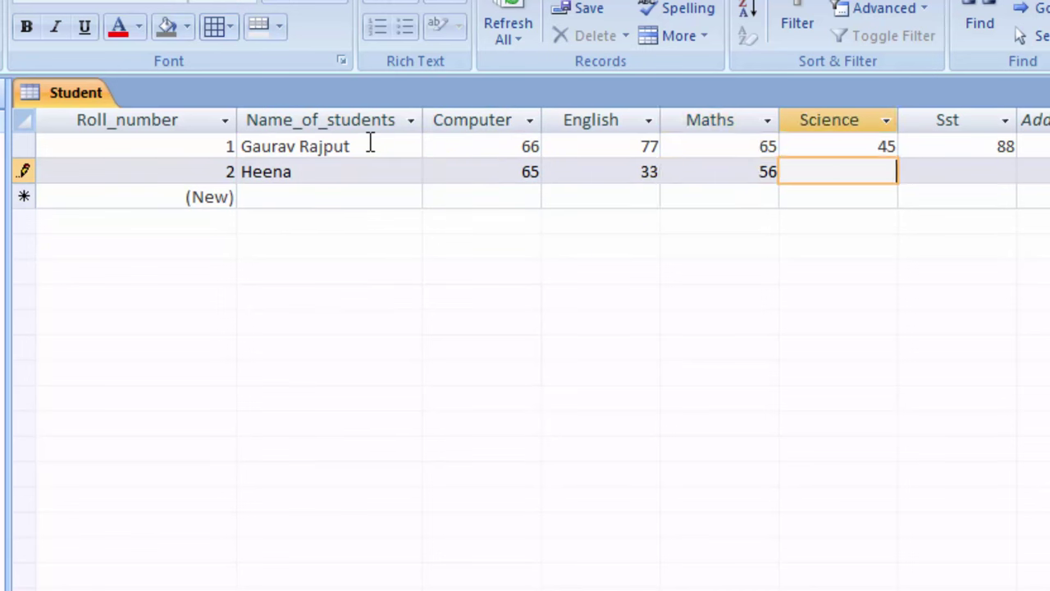
type("67")
key("Tab")
type("8")
key("Tab")
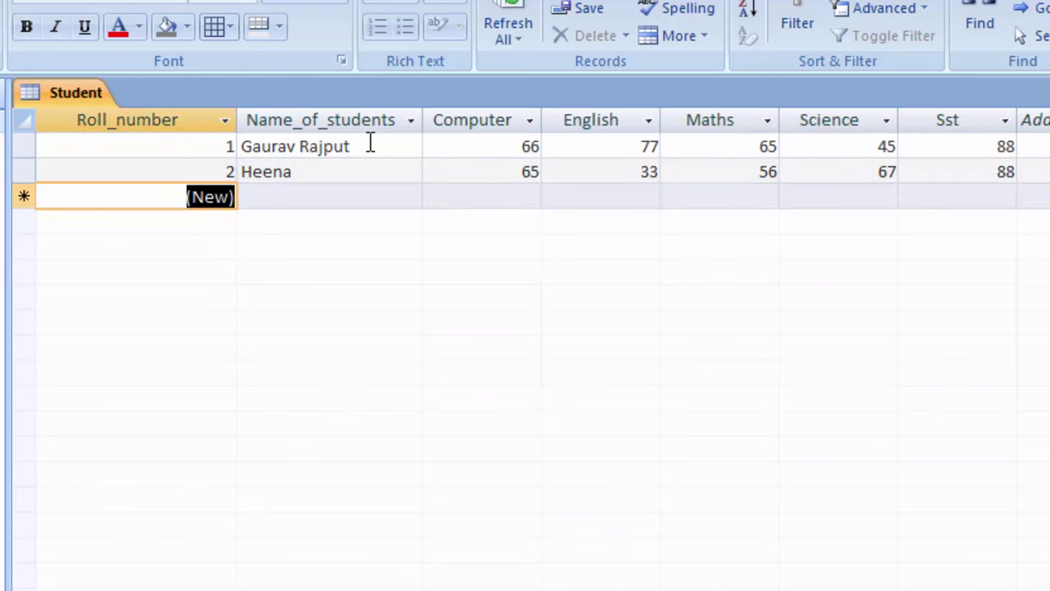
- Enter the third student's name and marks 44, 34, 66, 35 and Sst 78
key("Tab")
type("S")
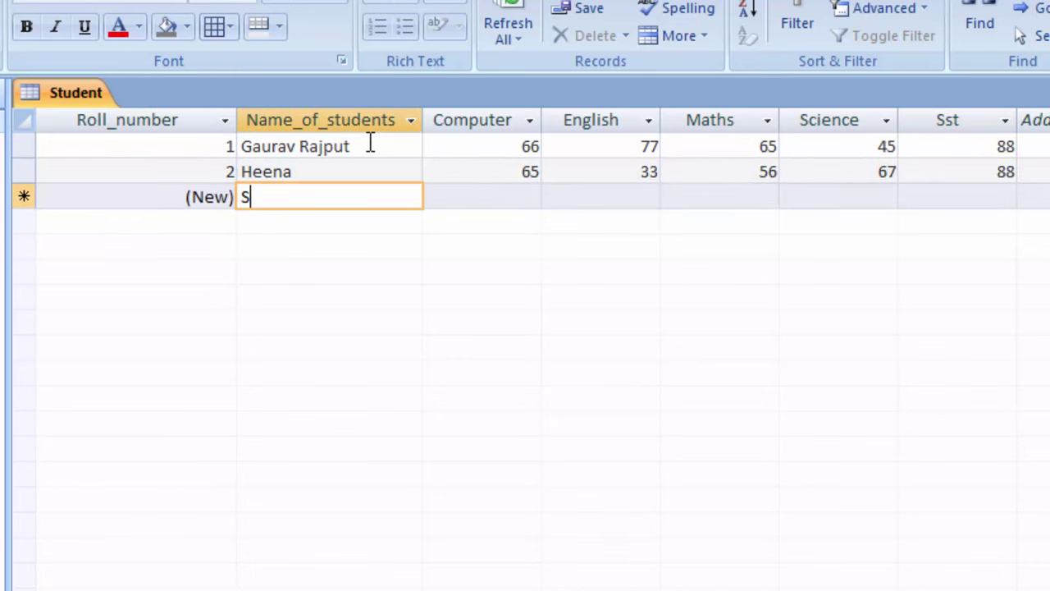
type("u man")
key("Tab")
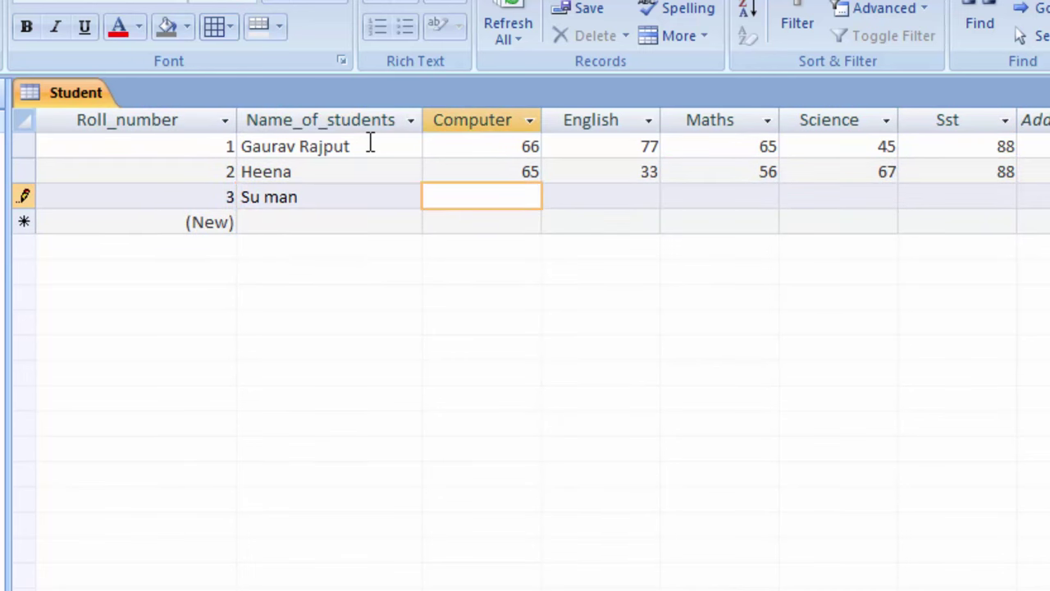
left_click(268, 201)
key("BackSpace")
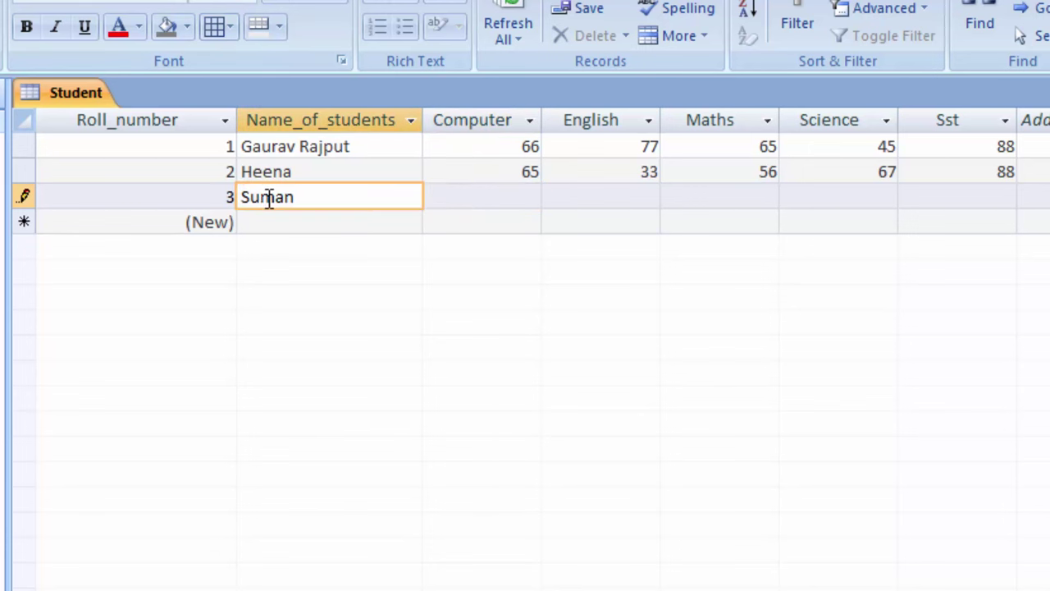
left_click(442, 196)
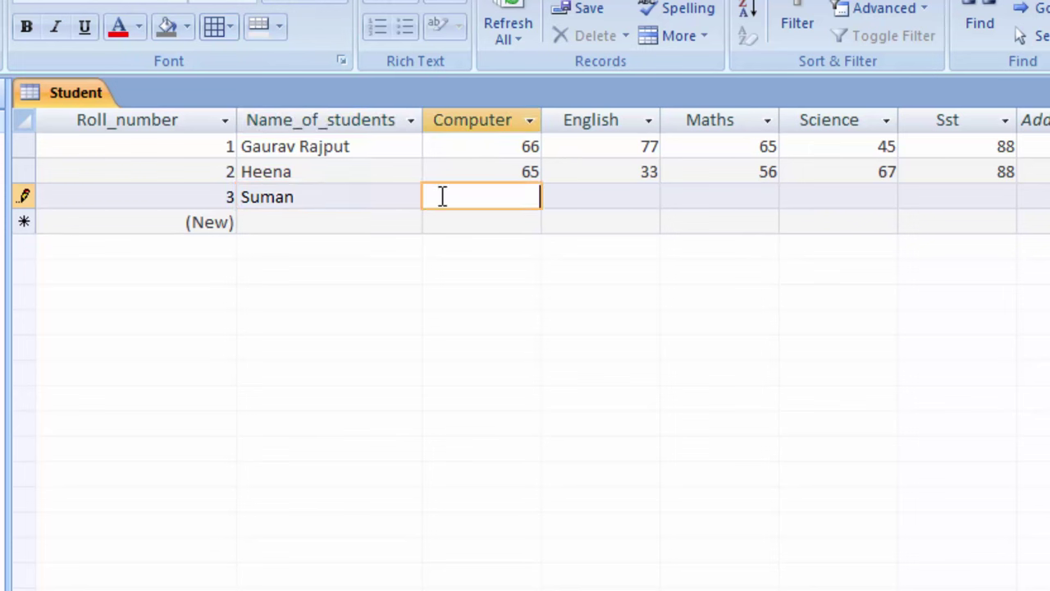
type("44")
key("Tab")
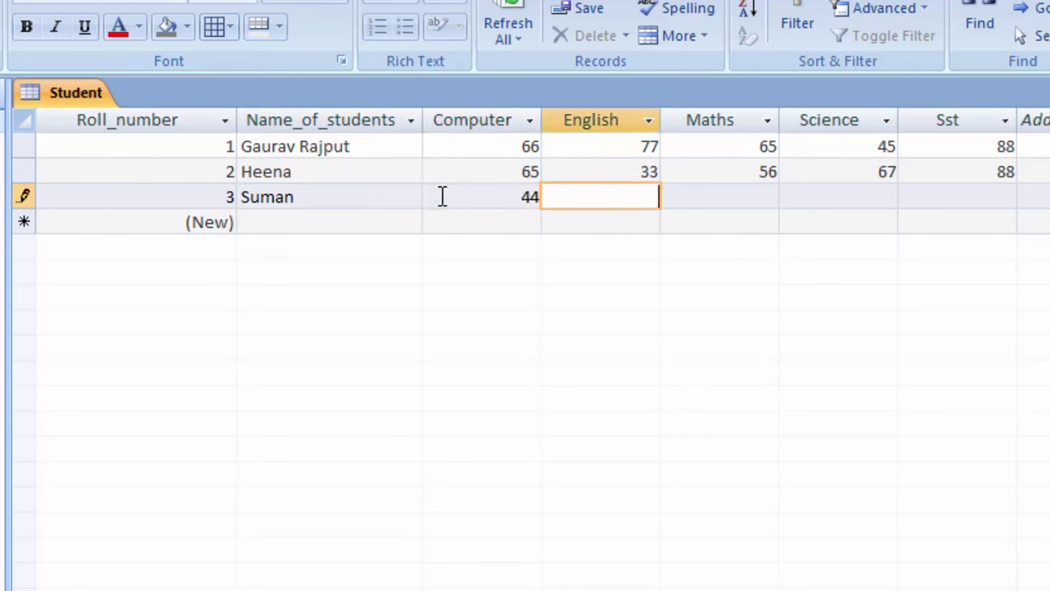
type("34")
key("Tab")
type("6")
key("Tab")
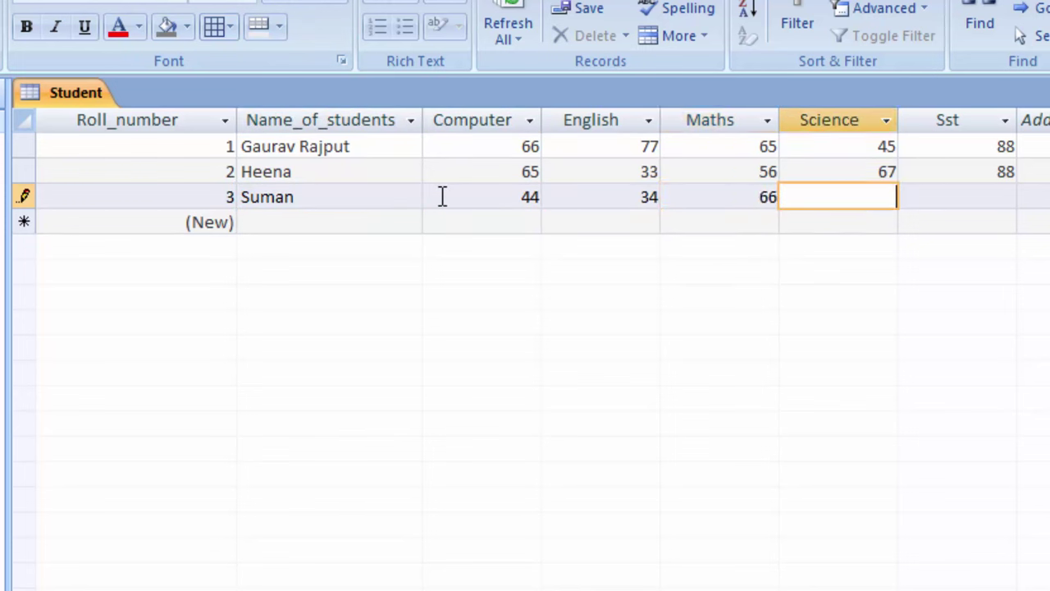
type("35")
key("Tab")
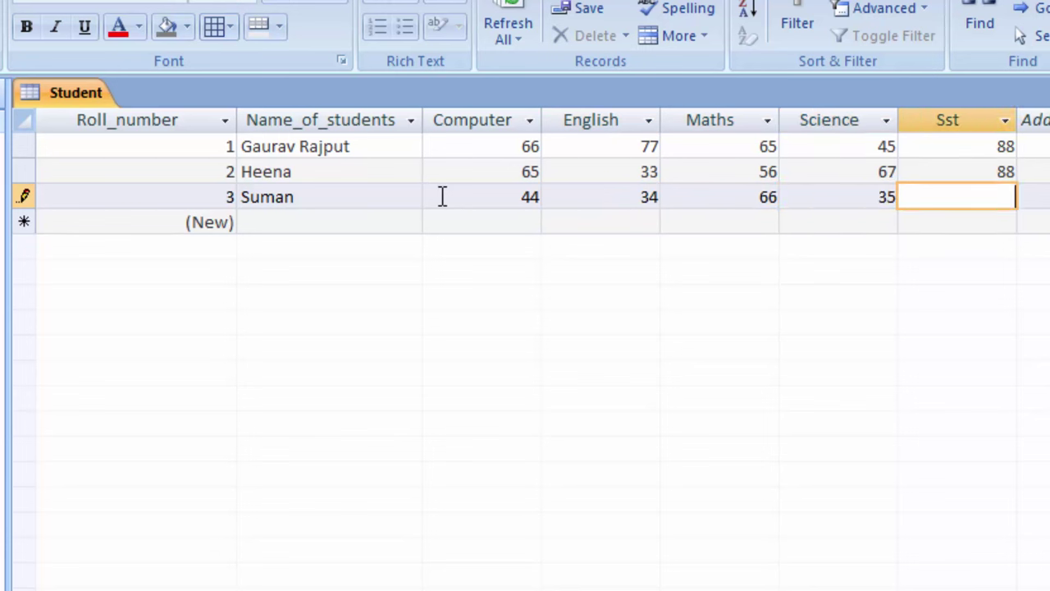
type("78")
key("Tab")
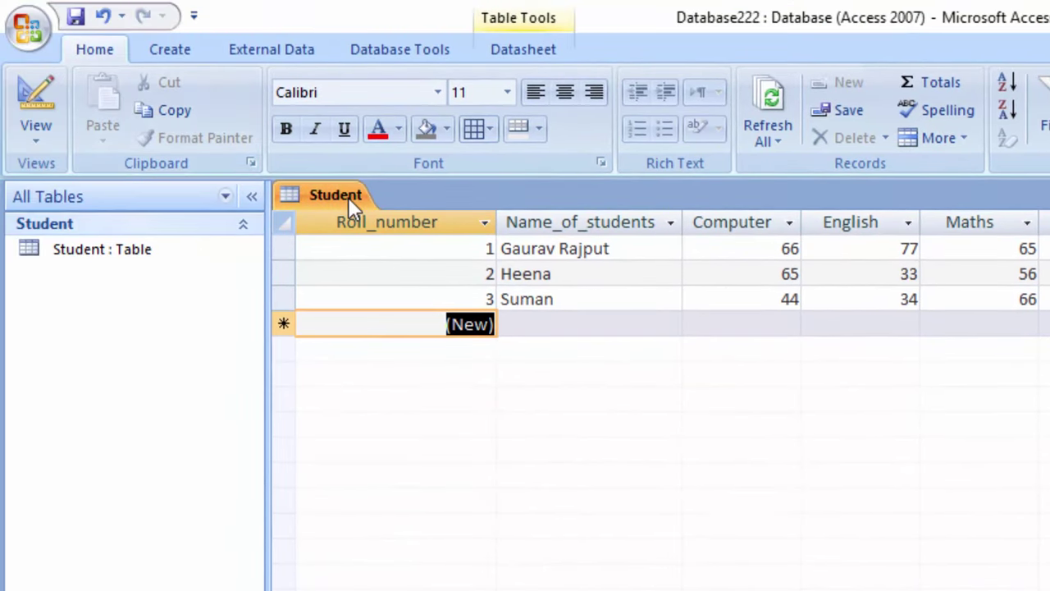
- Close the Student table and create a new Blank Form from the Create tab
right_click(348, 197)
left_click(410, 238)
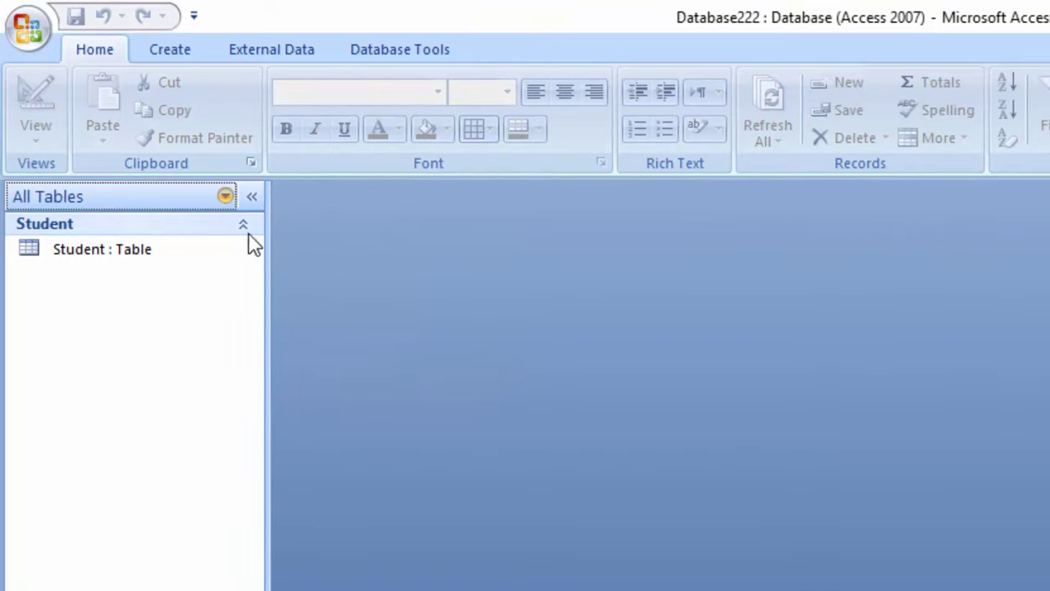
left_click(184, 51)
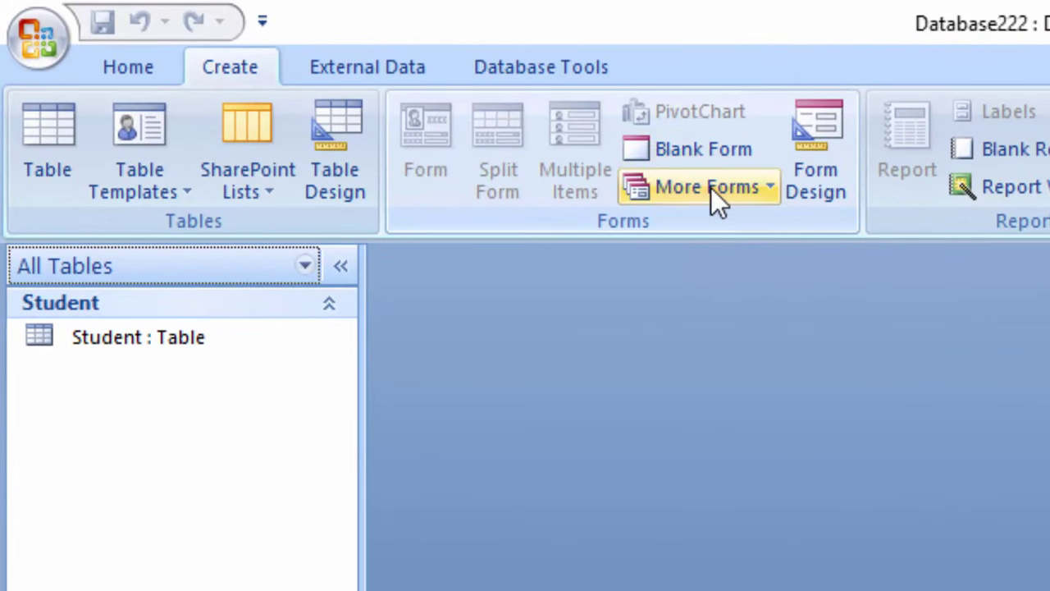
left_click(712, 189)
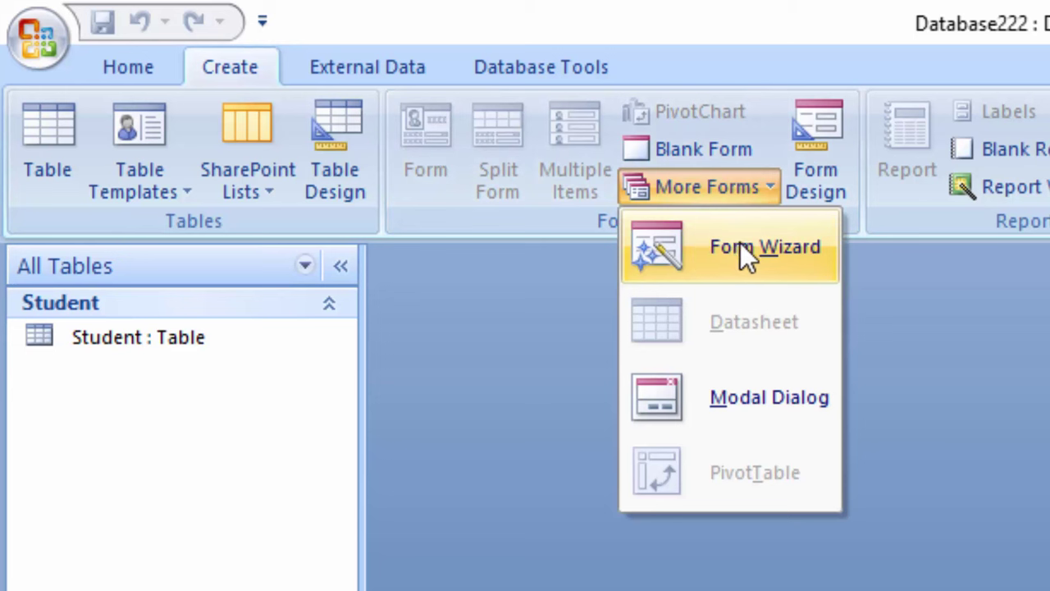
left_click(595, 225)
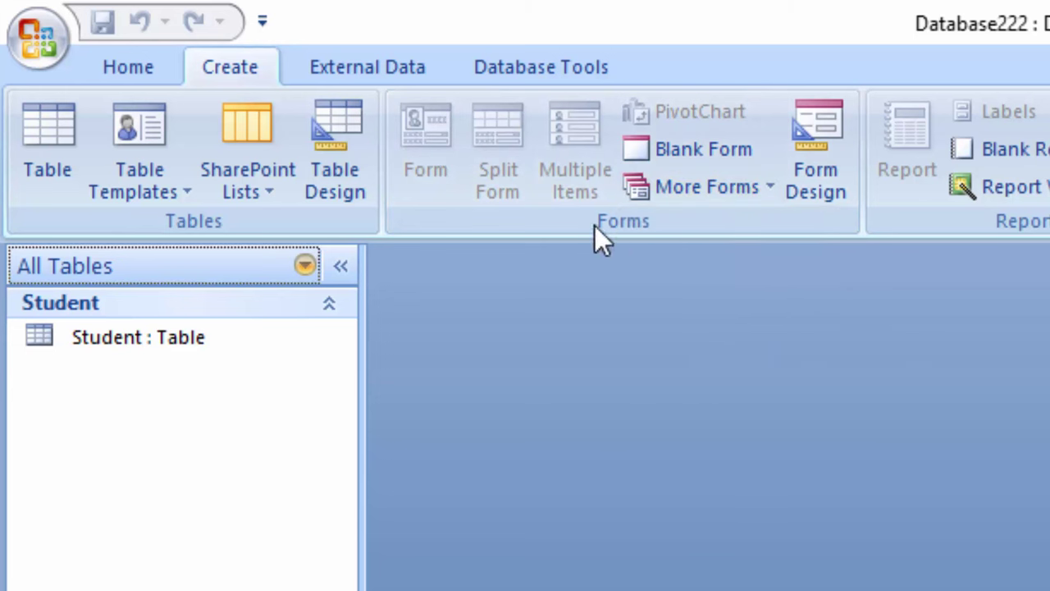
left_click(657, 154)
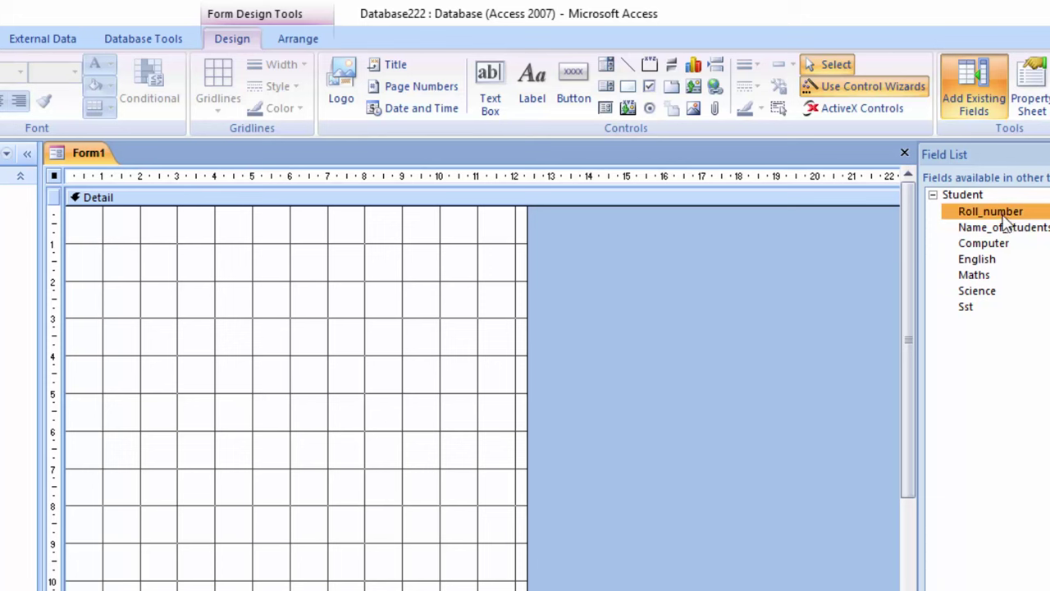
- Place the Roll_number field on the form and widen its text box
left_click_drag(1004, 217, 303, 254)
left_click_drag(150, 261, 235, 281)
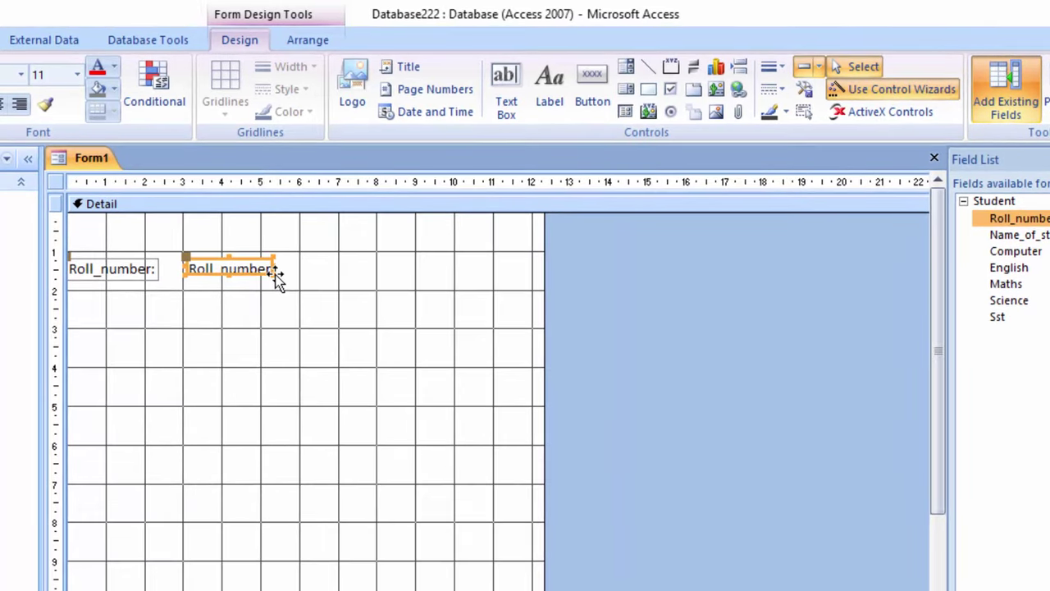
left_click_drag(276, 284, 299, 280)
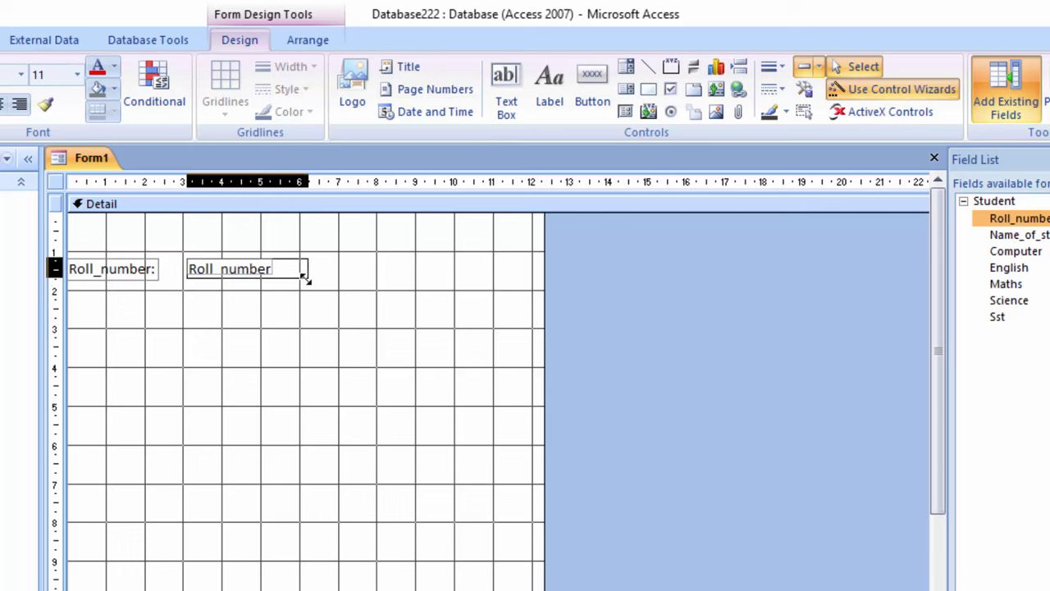
left_click_drag(301, 281, 310, 279)
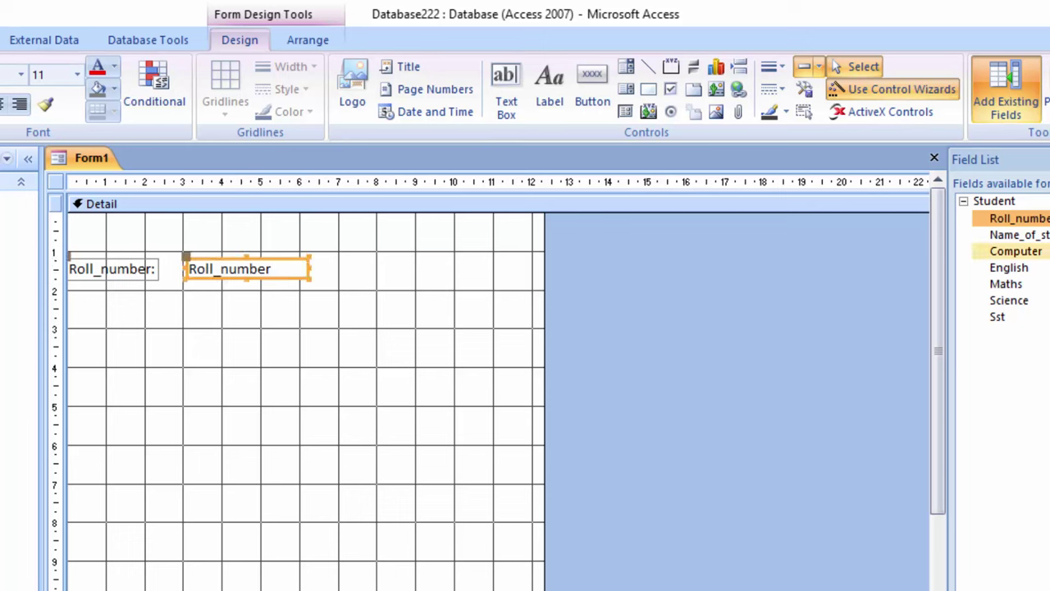
- Add the Name_of_students field, resize its label, and widen and shift its text box right
left_click_drag(1018, 234, 201, 307)
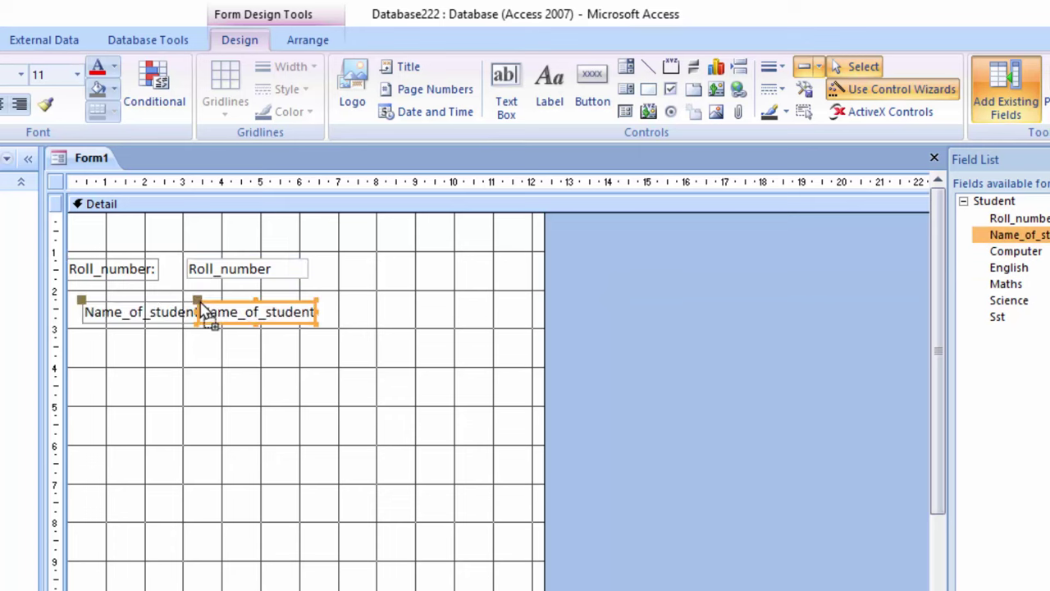
left_click(115, 320)
left_click_drag(80, 323, 67, 320)
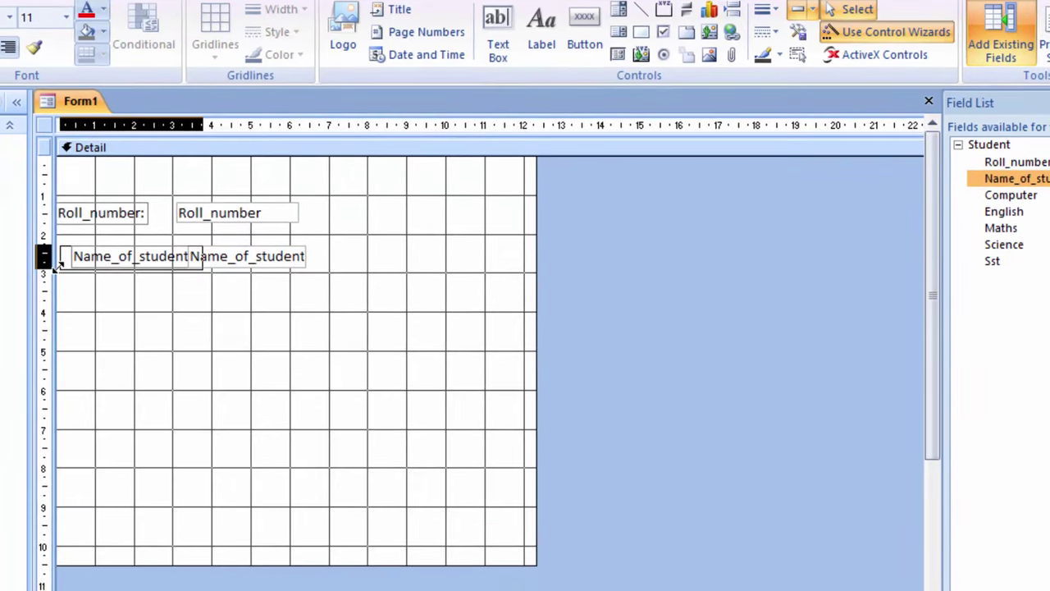
left_click_drag(59, 264, 59, 262)
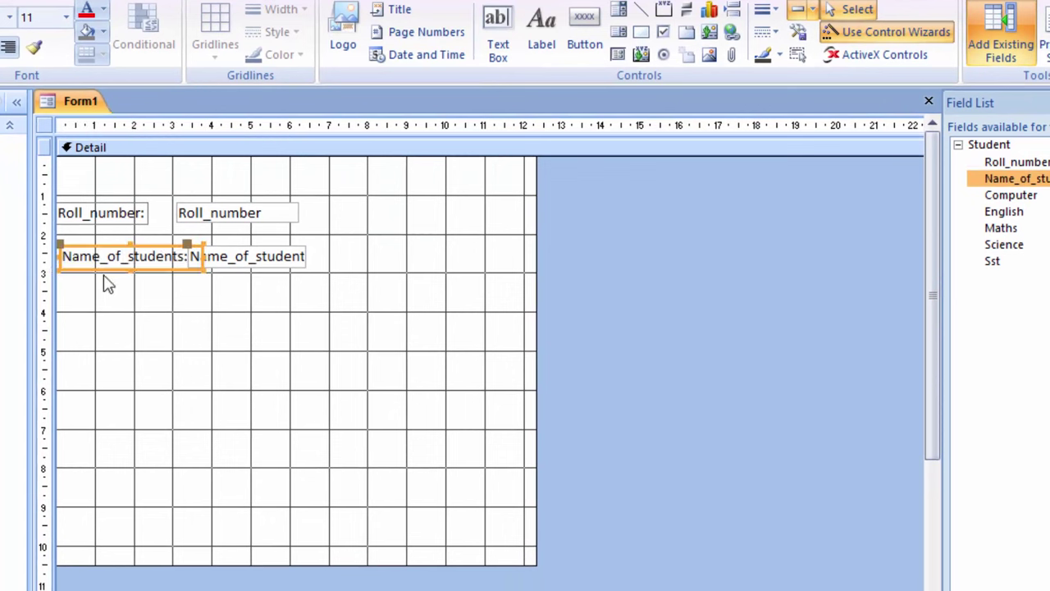
left_click_drag(200, 266, 175, 266)
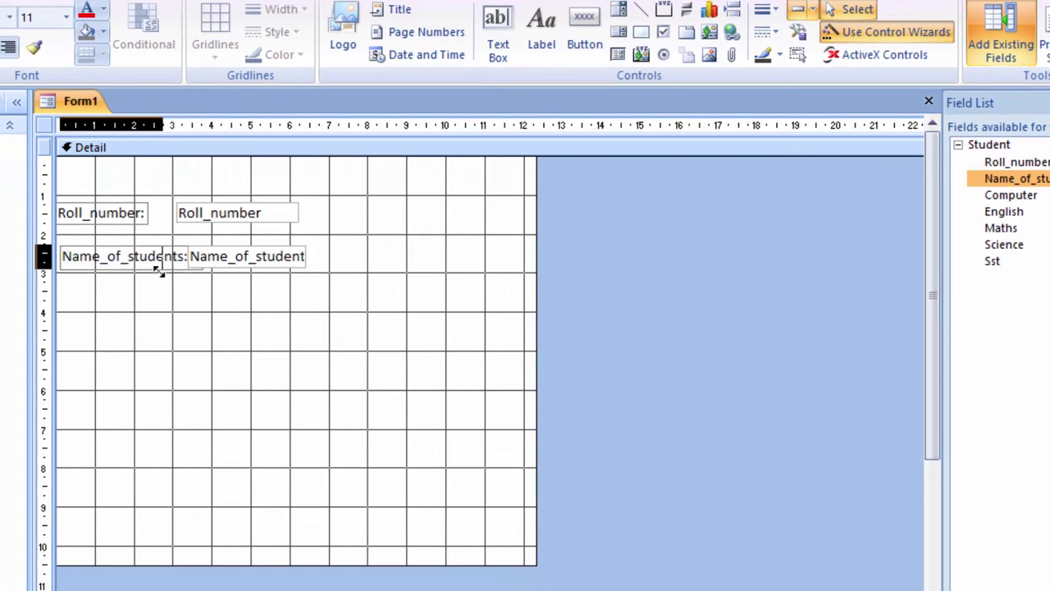
left_click(262, 264)
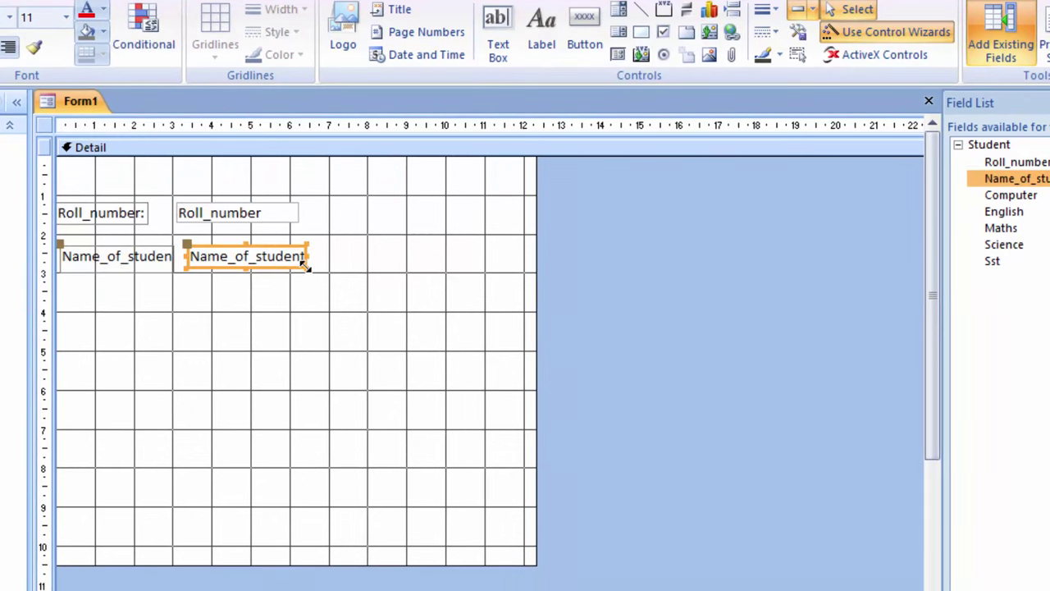
left_click_drag(305, 267, 361, 267)
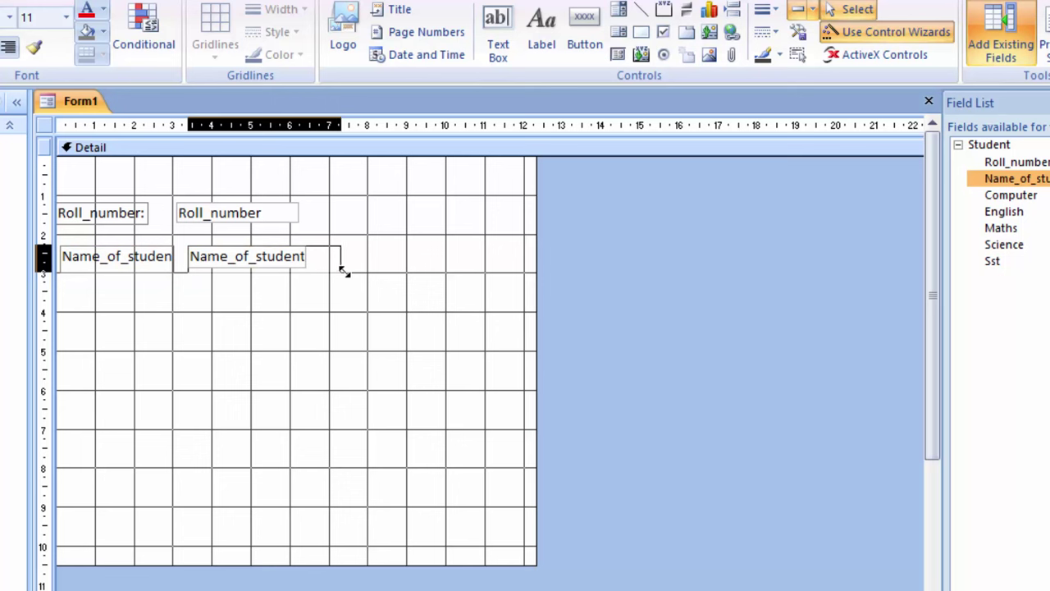
left_click(153, 266)
left_click(203, 271)
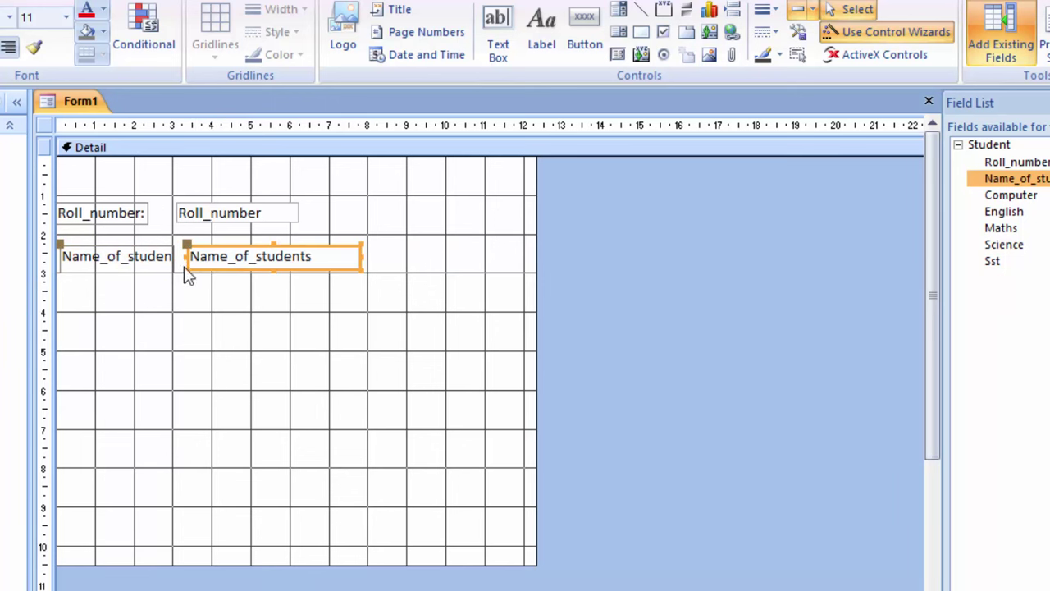
left_click_drag(187, 271, 206, 272)
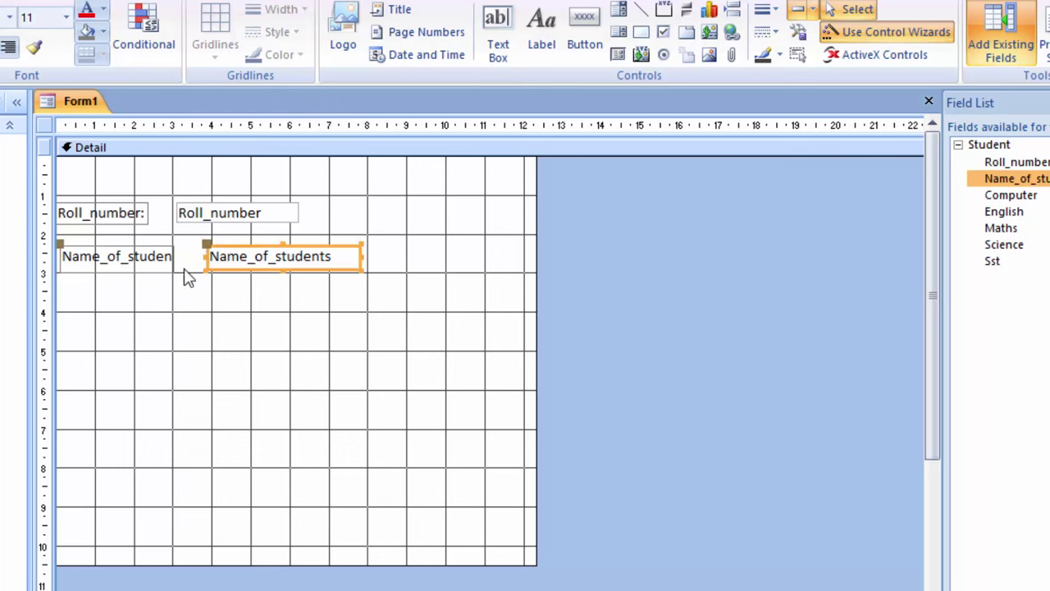
left_click(155, 275)
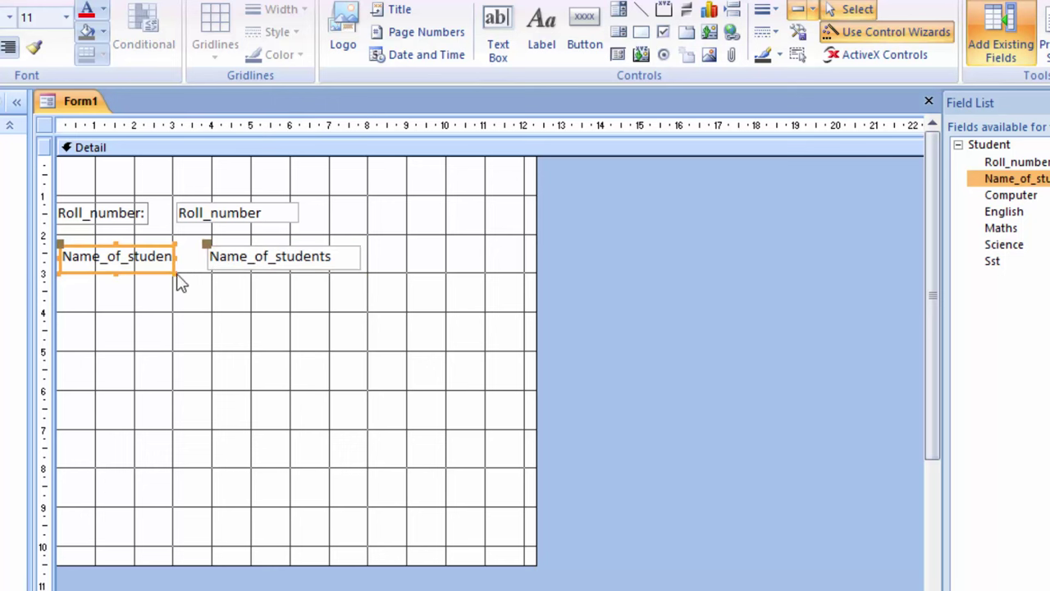
- Add Computer, English, Maths, Science and Sst fields below the name, then enlarge the Detail section
left_click_drag(175, 273, 200, 272)
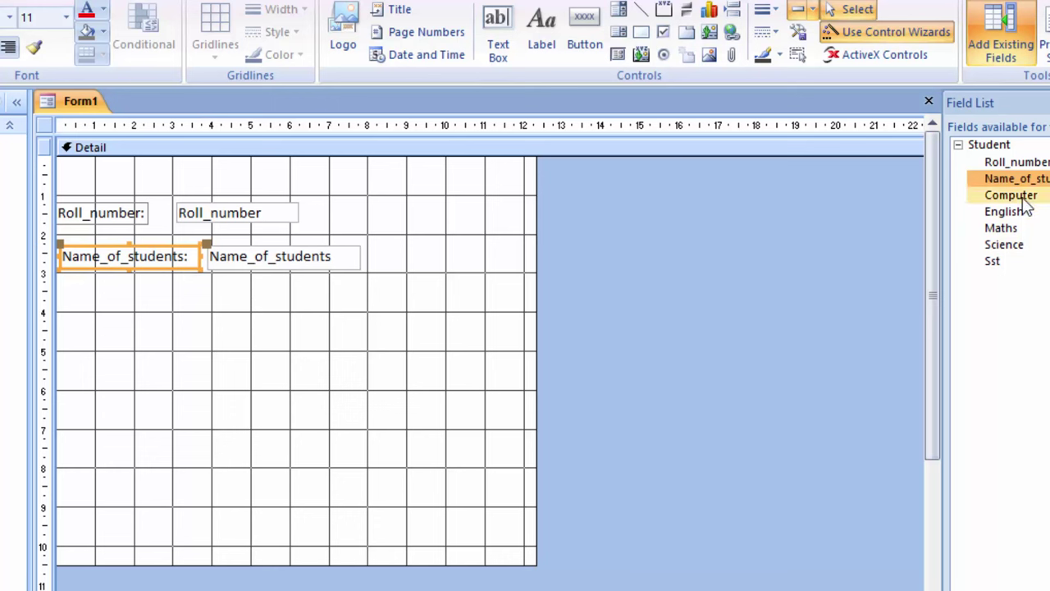
left_click_drag(1024, 200, 198, 299)
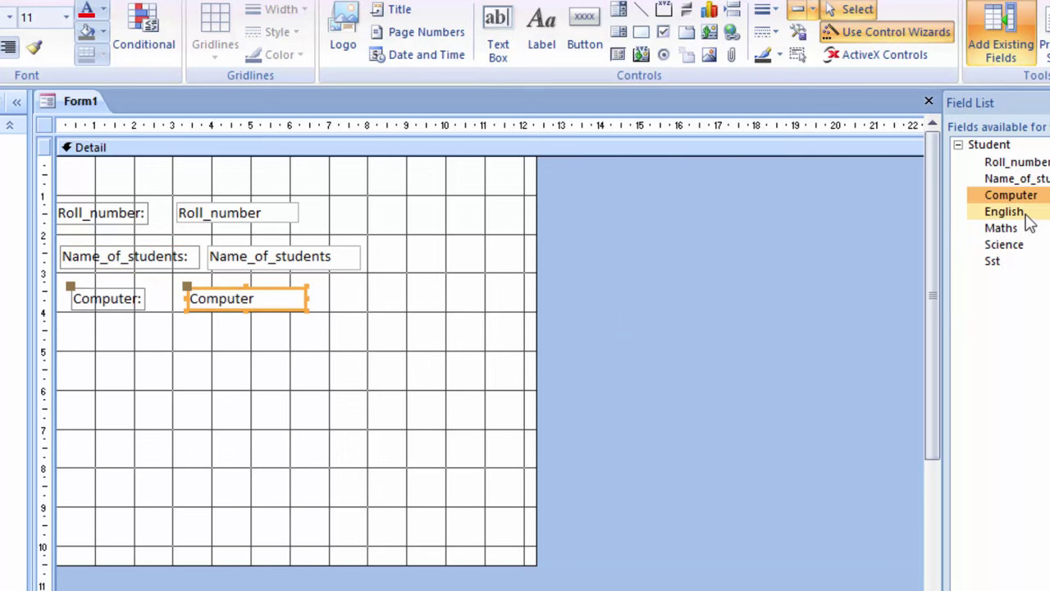
left_click_drag(1026, 220, 195, 343)
mouse_move(1001, 229)
left_mouse_down()
mouse_move(185, 382)
mouse_move(205, 384)
left_mouse_up()
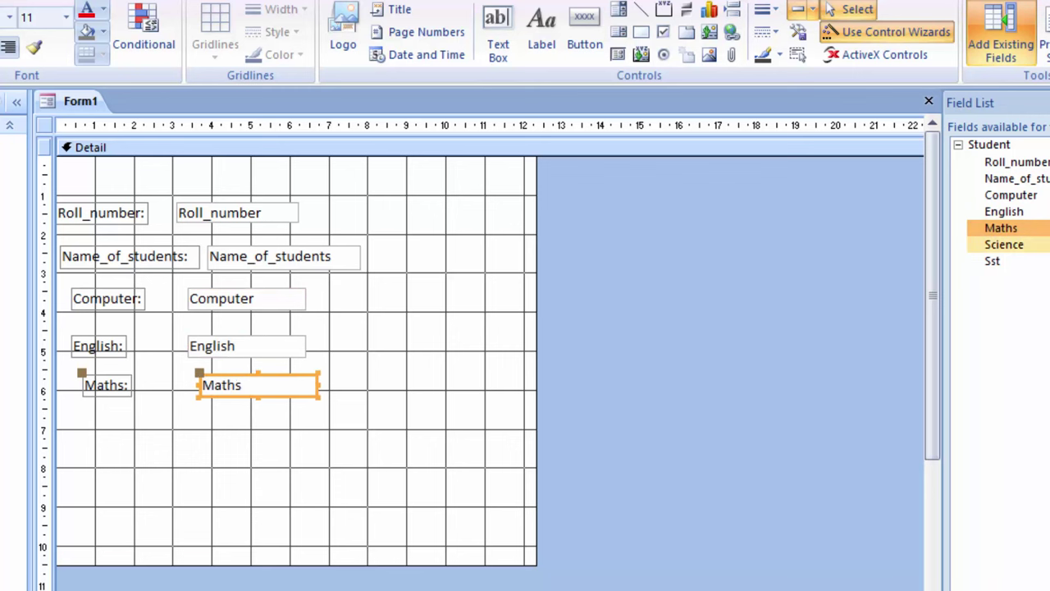
left_click_drag(1003, 245, 212, 428)
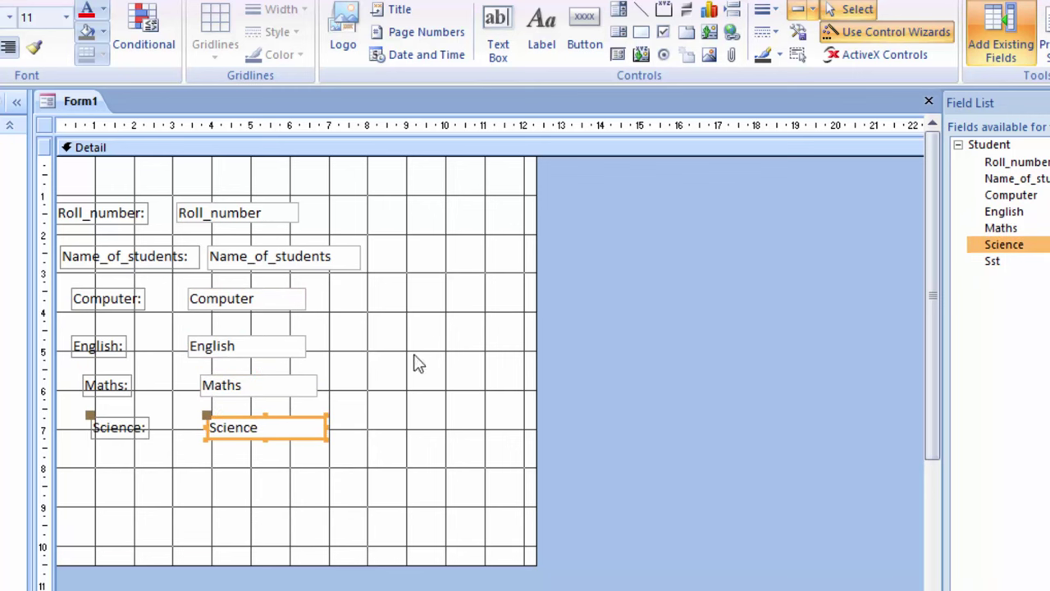
left_click_drag(993, 261, 227, 471)
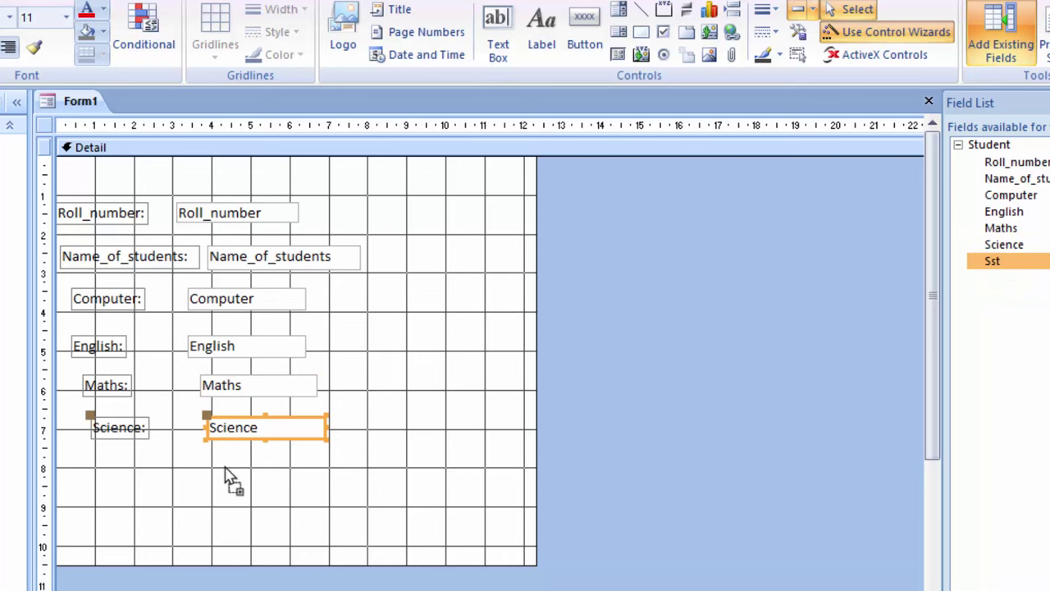
left_click_drag(225, 471, 225, 471)
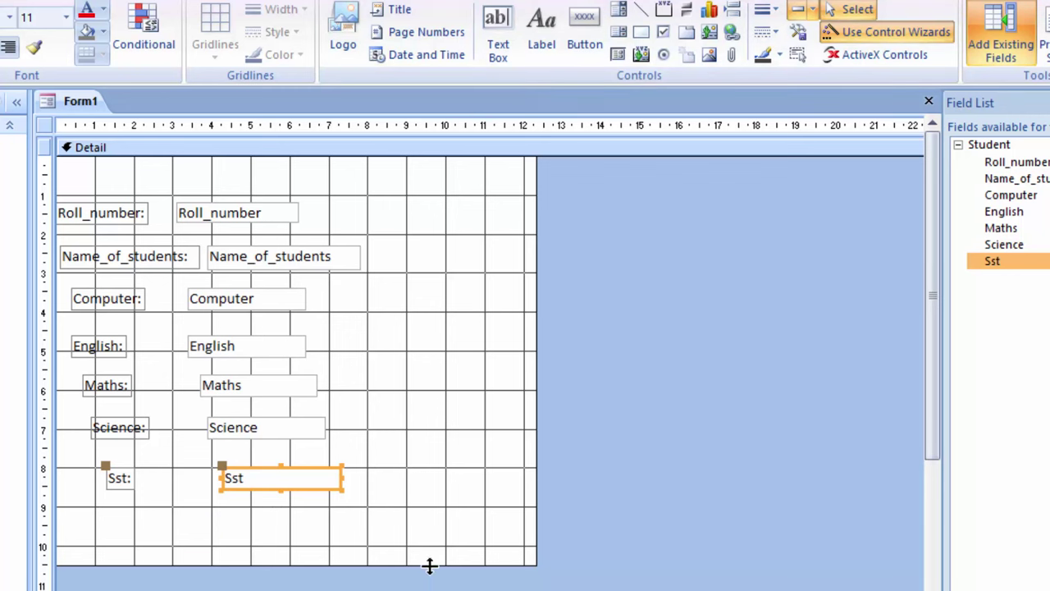
left_click_drag(425, 567, 431, 587)
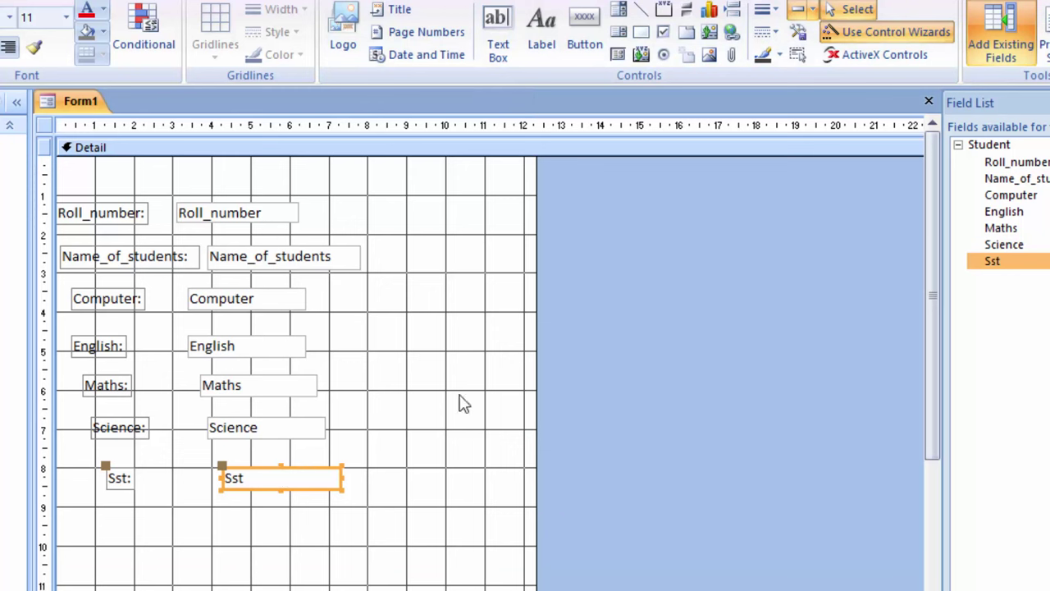
- Draw an unbound text box below Sst and rename it 'Total Marks' in the Property Sheet
left_click(499, 14)
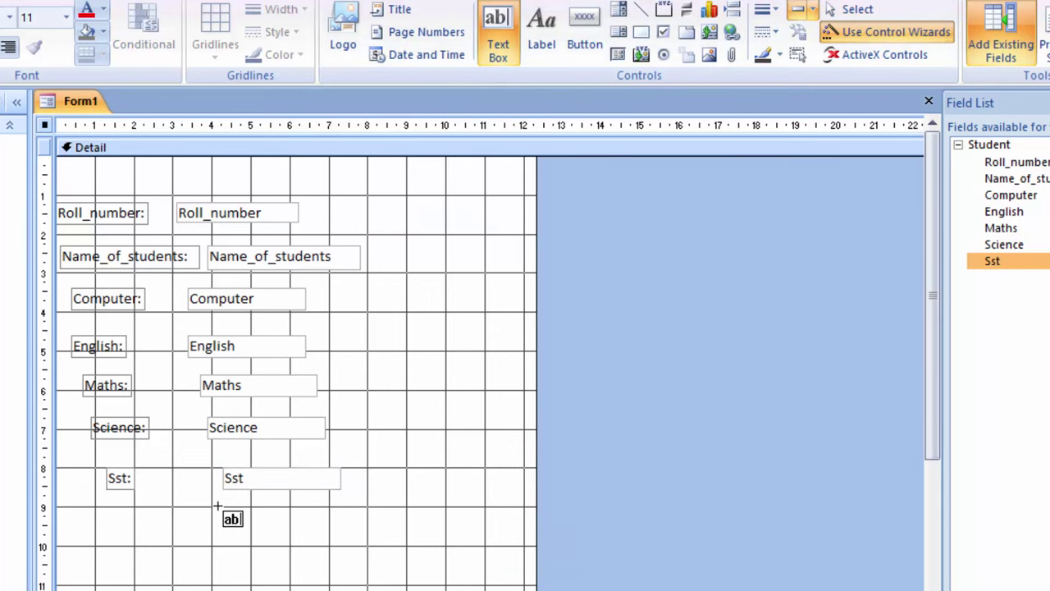
left_click_drag(220, 508, 336, 532)
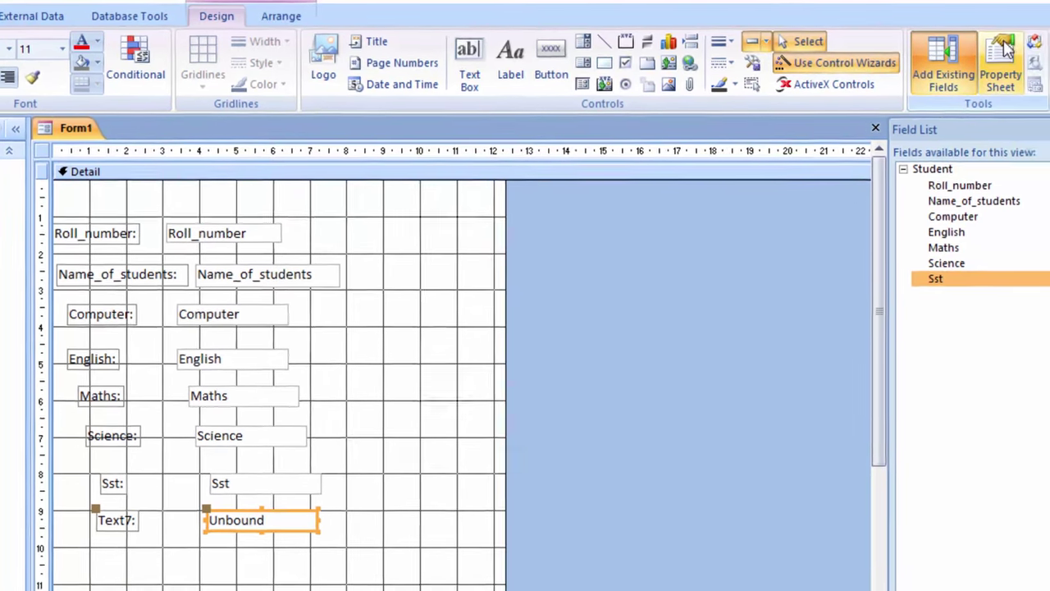
left_click(1003, 51)
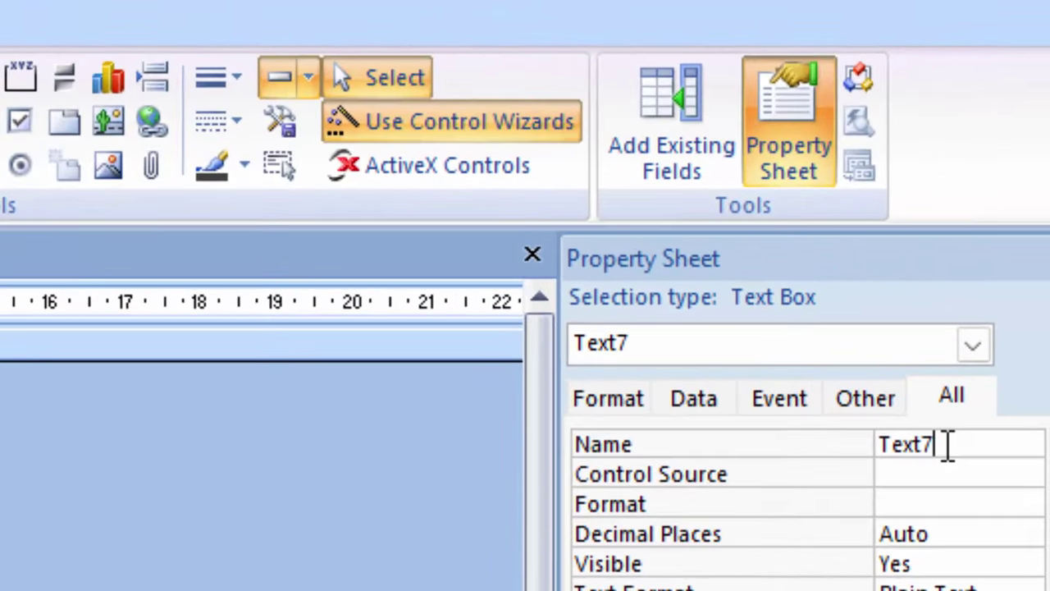
left_click_drag(998, 214, 974, 213)
left_click_drag(892, 447, 785, 444)
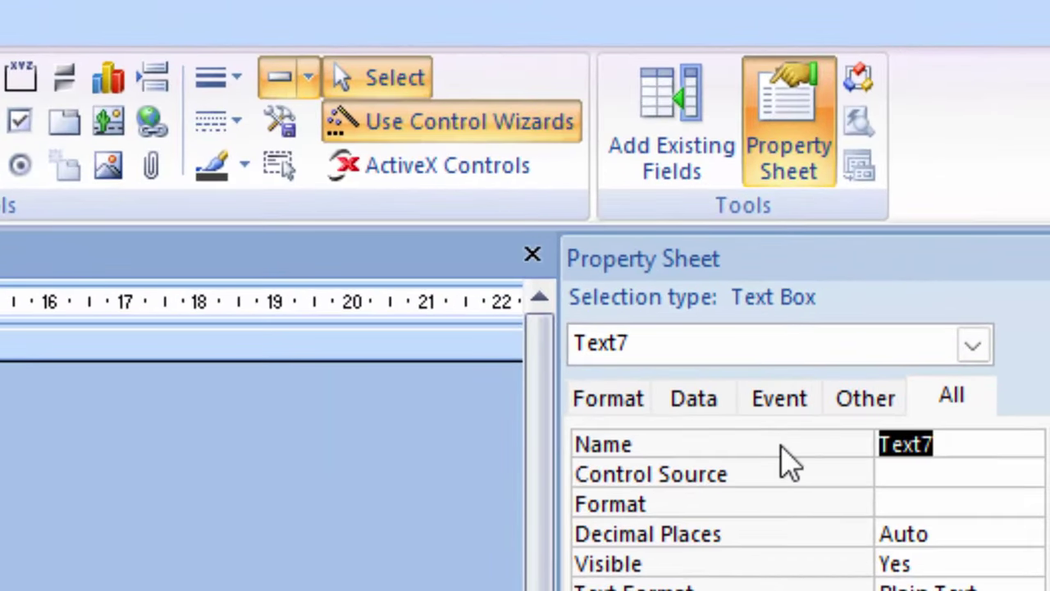
key("BackSpace")
type("Tota")
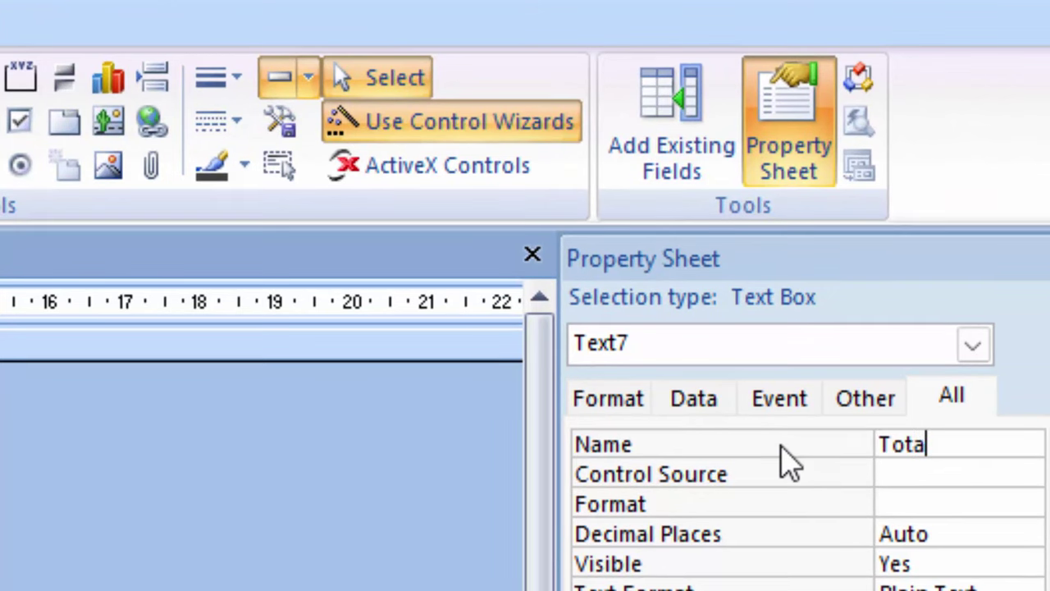
type("l Marks")
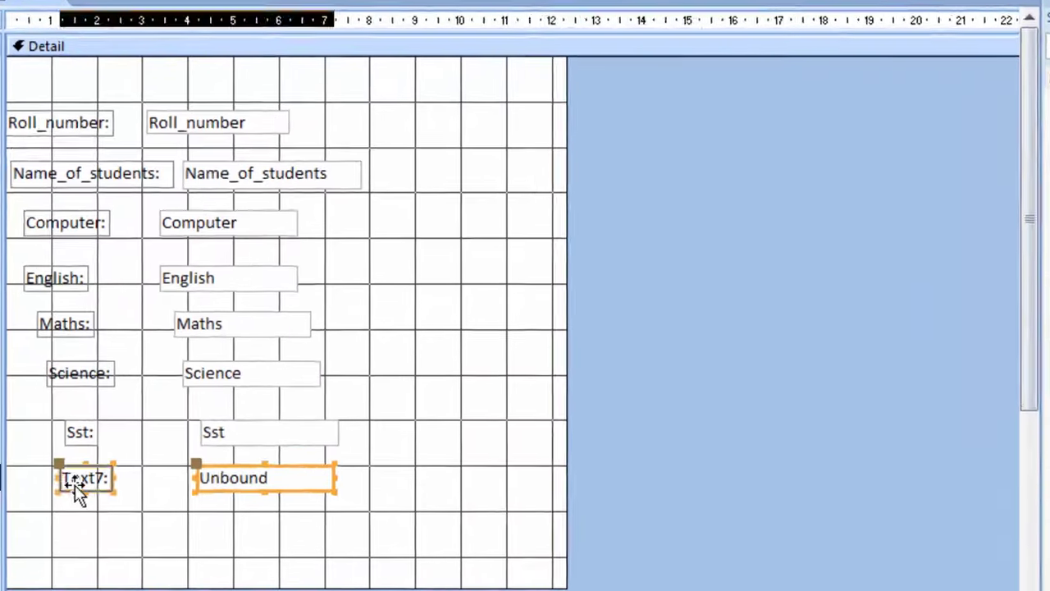
- Widen the new text box's label and change its caption from Text7 to 'Total Marks'
left_click(62, 504)
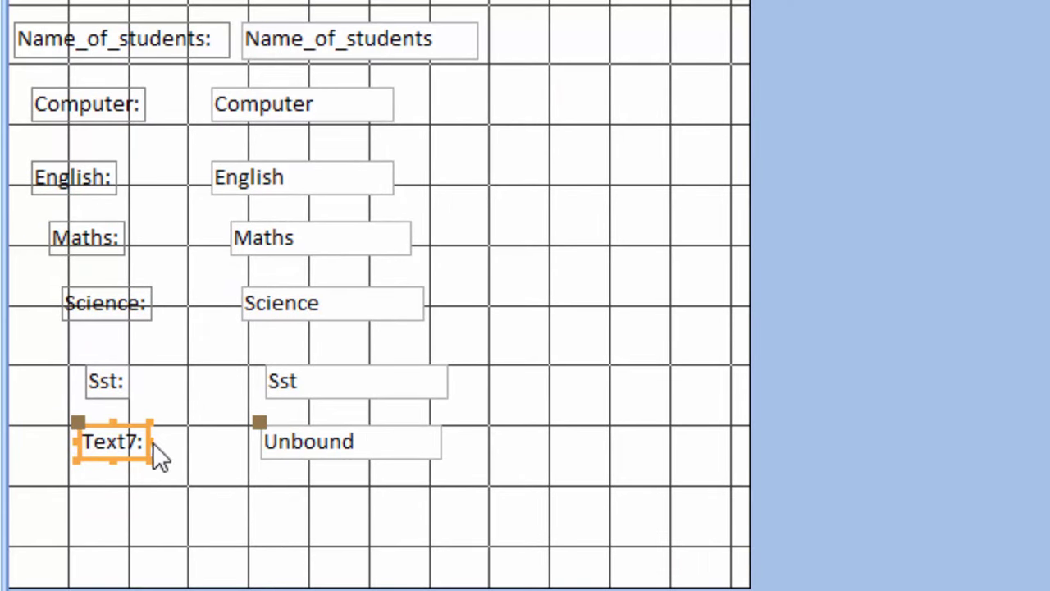
left_click_drag(153, 443, 220, 448)
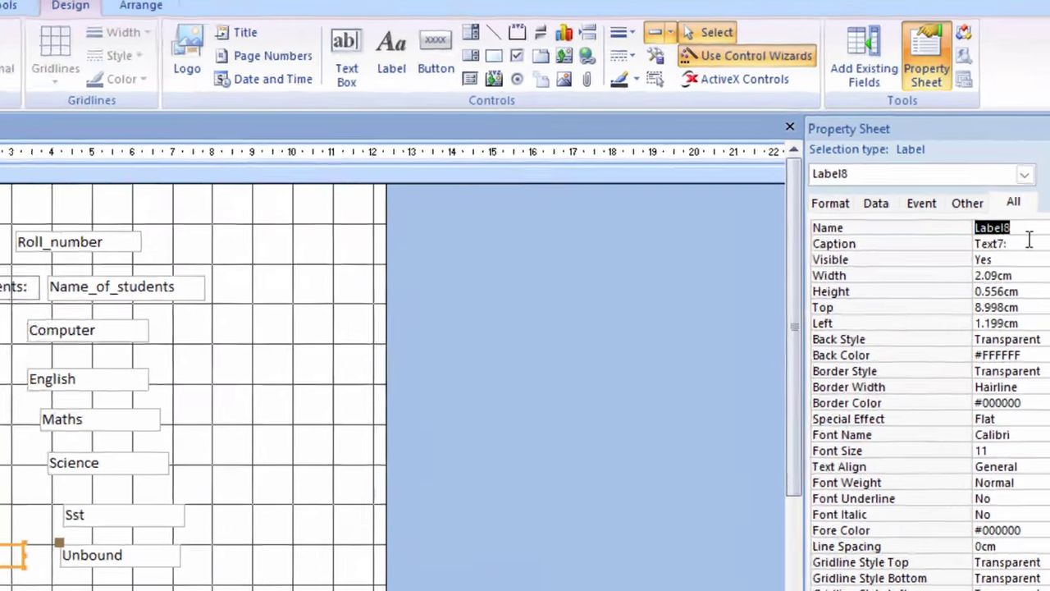
left_click_drag(1031, 220, 977, 222)
key("BackSpace")
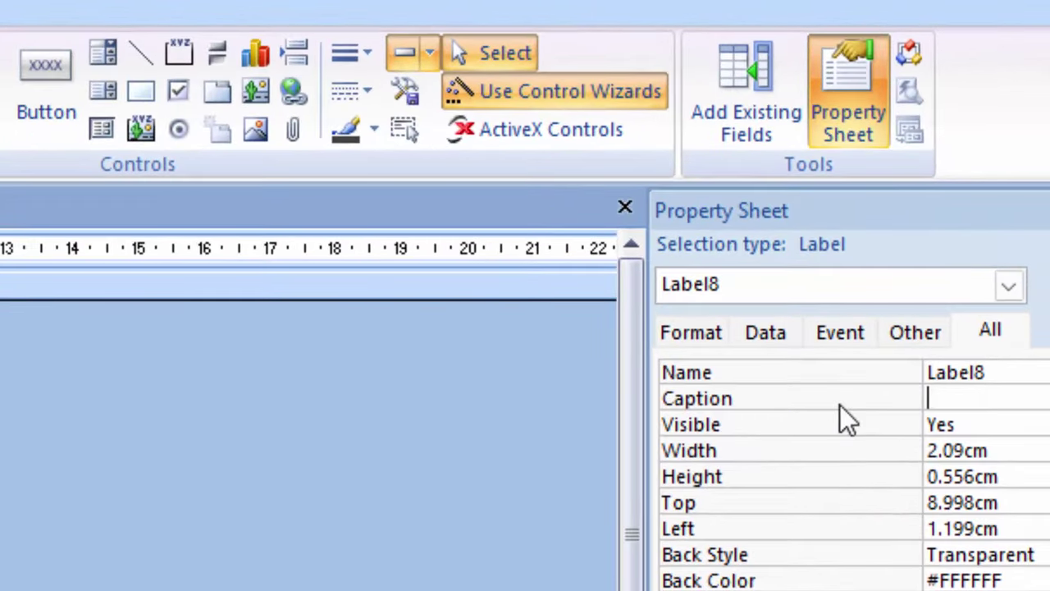
type("Total ")
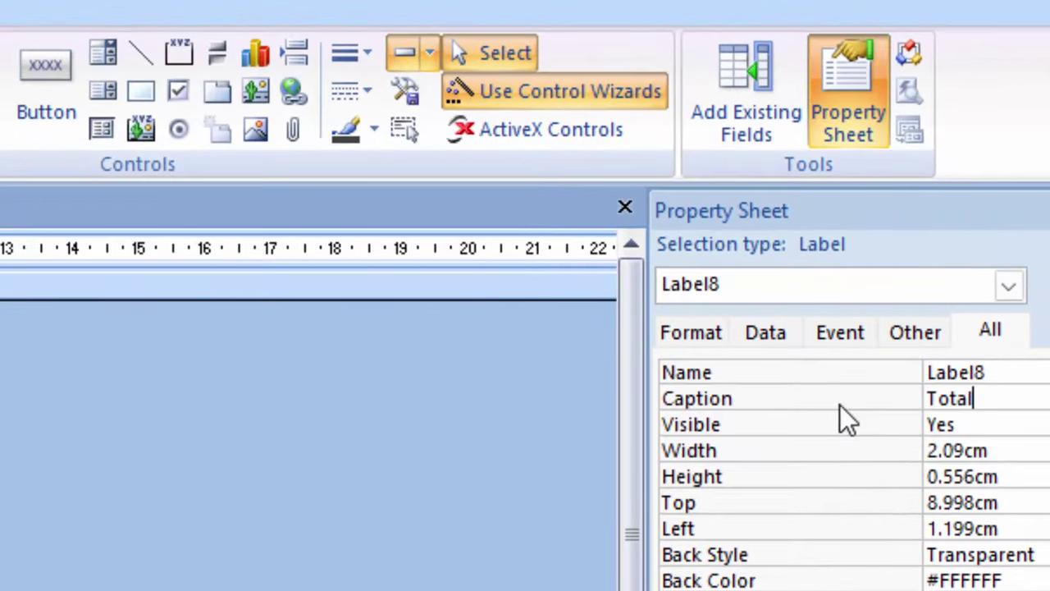
type("M")
type("A")
key("BackSpace")
type("ae")
key("BackSpace")
type("rl")
type("ks")
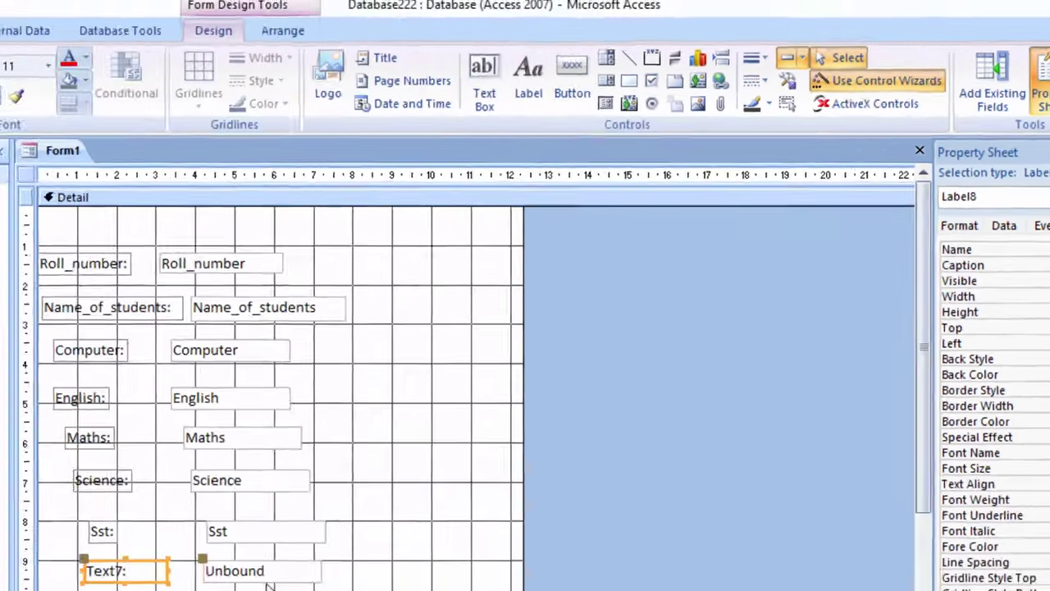
left_click(412, 513)
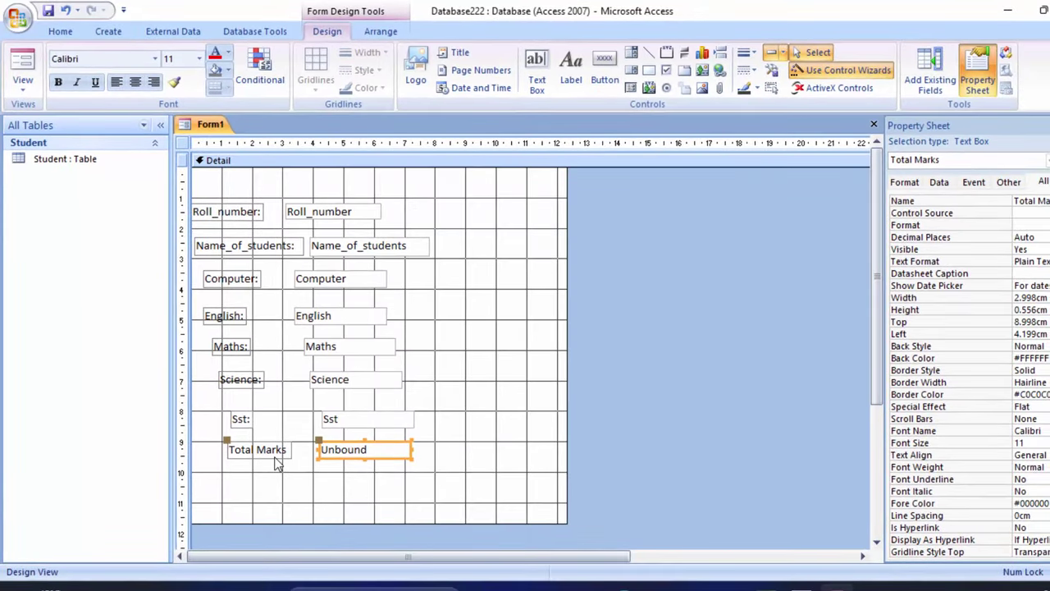
- Select the unbound Total Marks text box to check its name in the Property Sheet
left_click(276, 456)
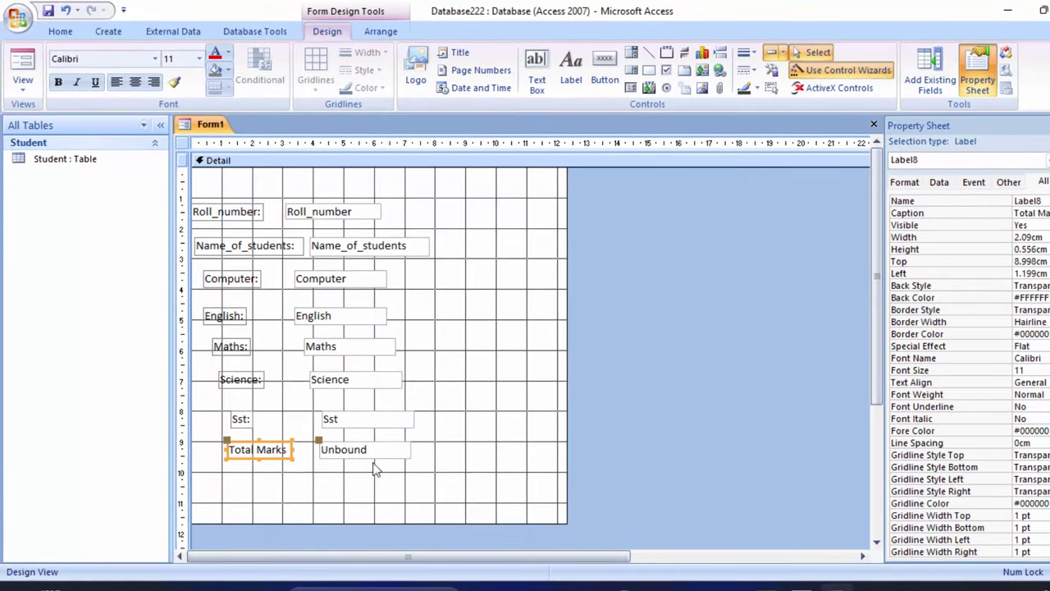
left_click(399, 454)
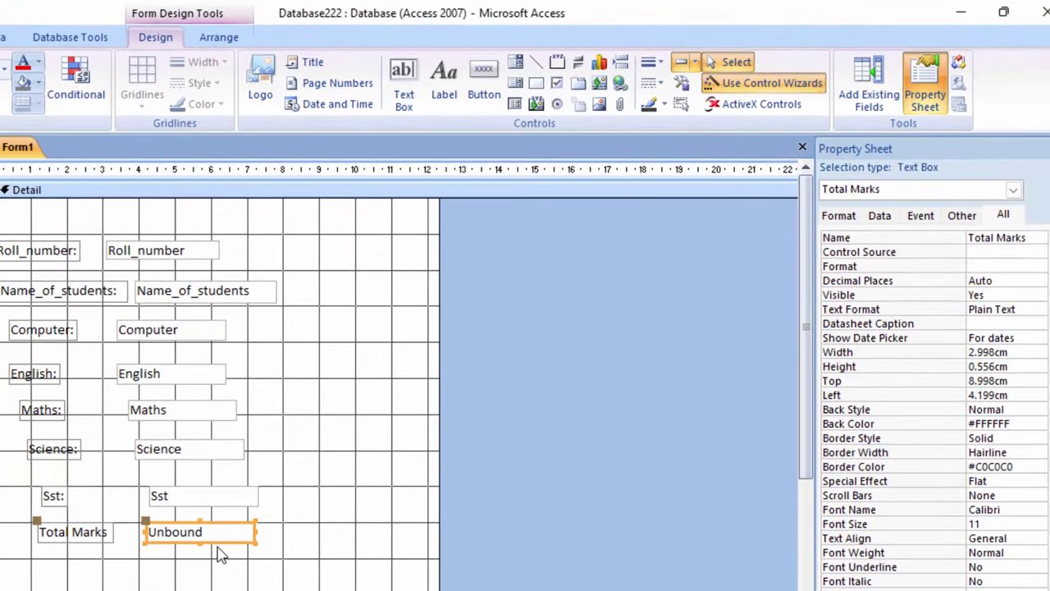
left_click(217, 549)
left_click(237, 535)
- In the Expression Builder for the box's Control Source, enter [Computer]+[English]
left_click(1005, 253)
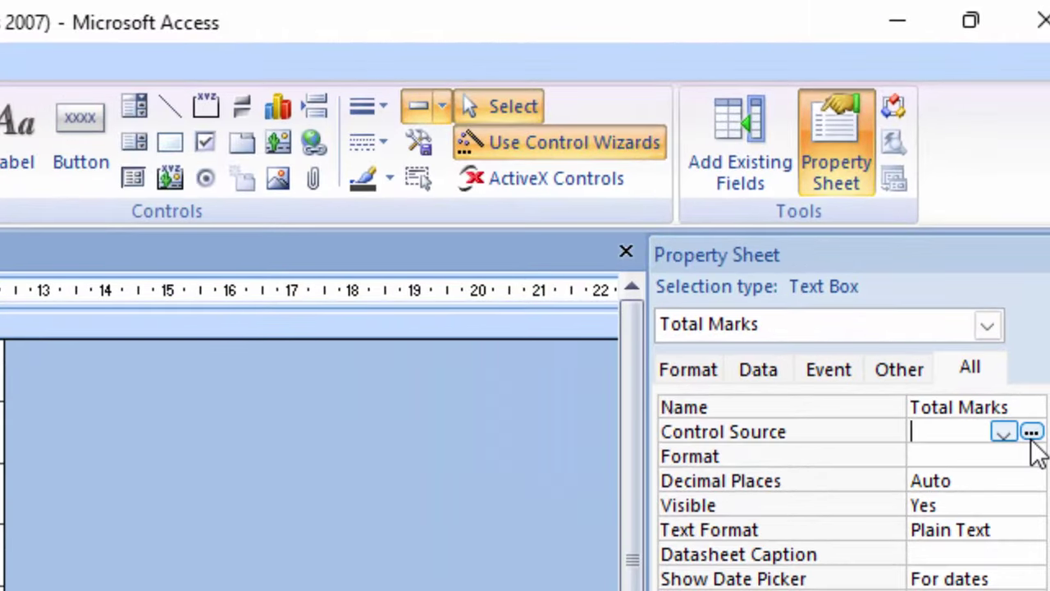
left_click(1032, 432)
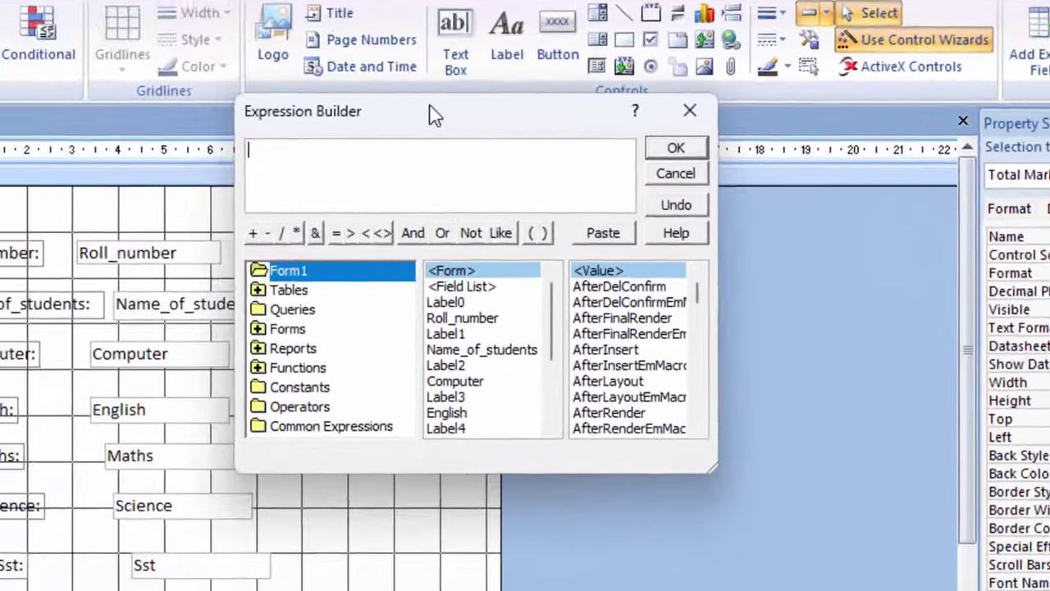
left_click_drag(270, 161, 835, 104)
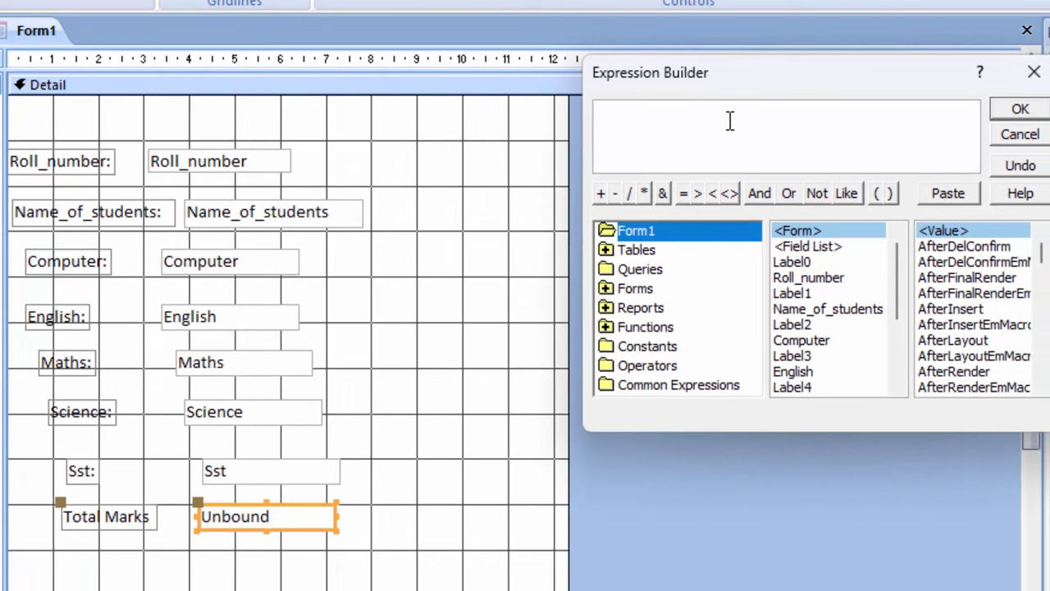
left_click(815, 344)
left_click(817, 355)
double_click(816, 357)
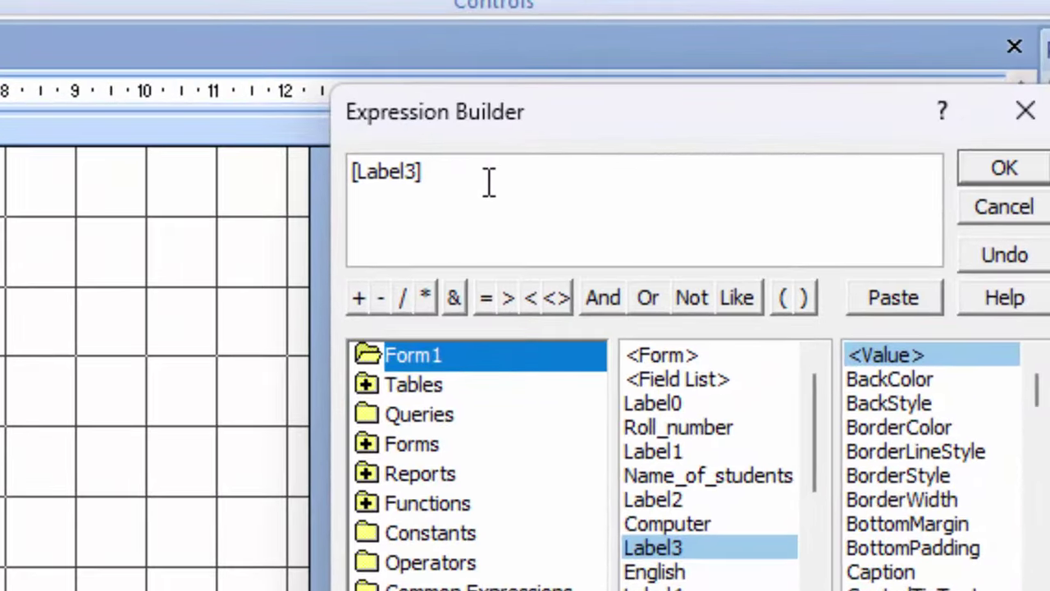
left_click_drag(550, 151, 422, 151)
key("BackSpace")
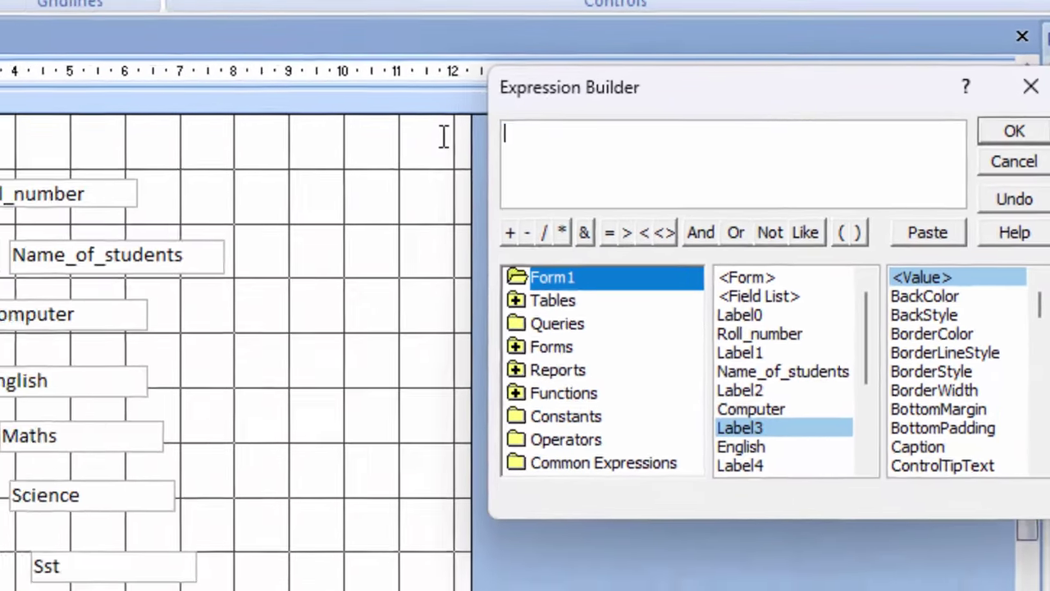
type("(")
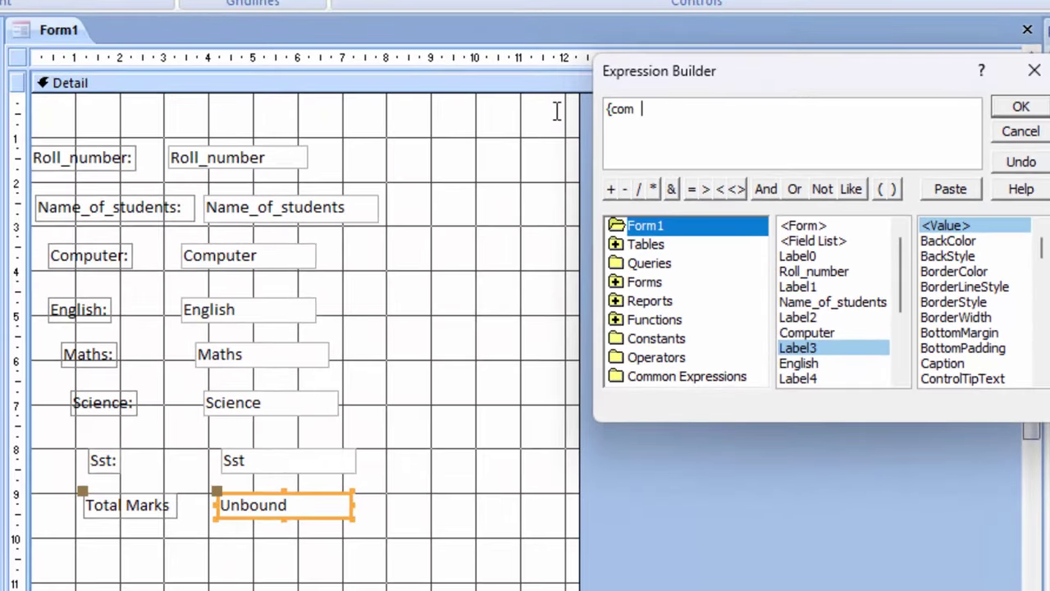
type("puter")
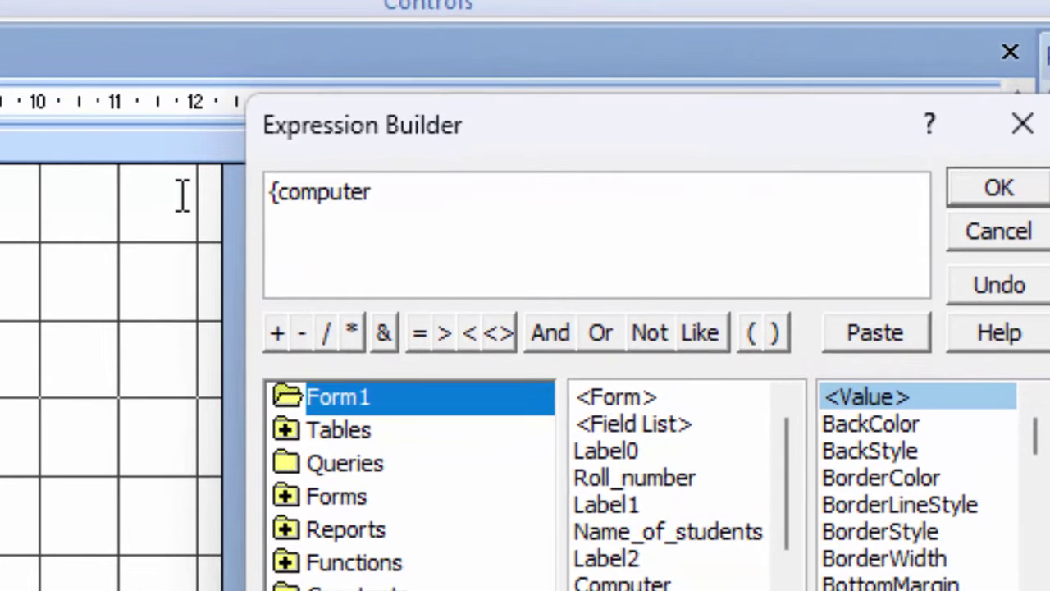
type("]")
key("BackSpace")
key("BackSpace")
key("BackSpace")
key("BackSpace")
key("BackSpace")
key("BackSpace")
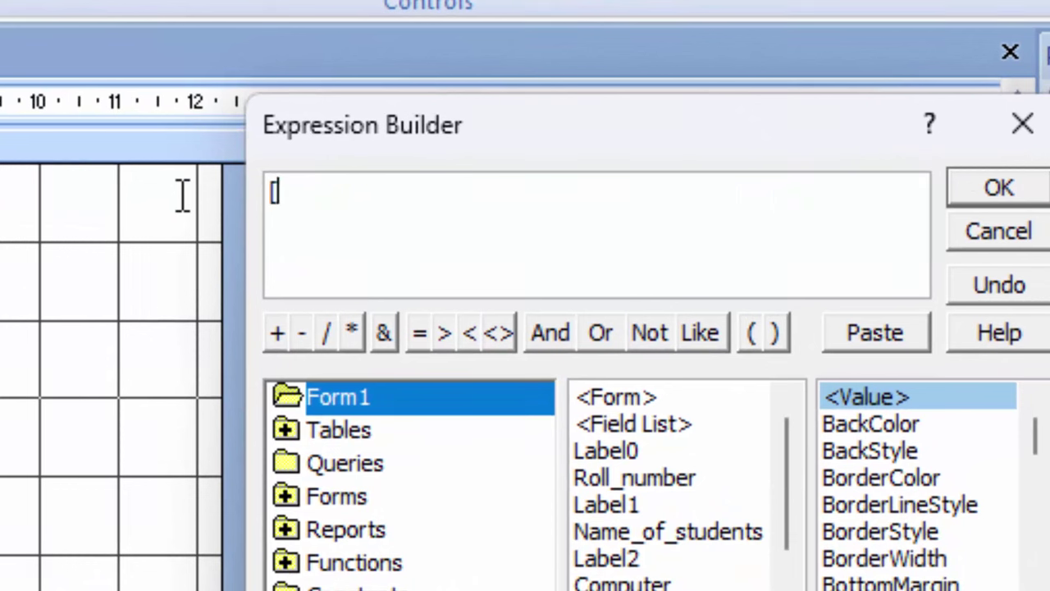
type("Com")
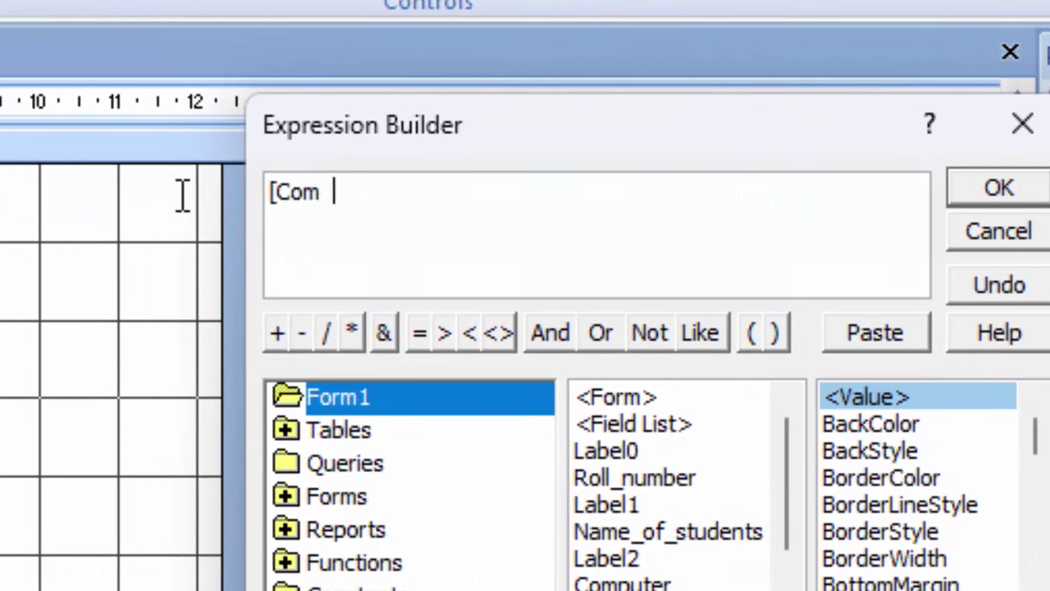
type("puter]")
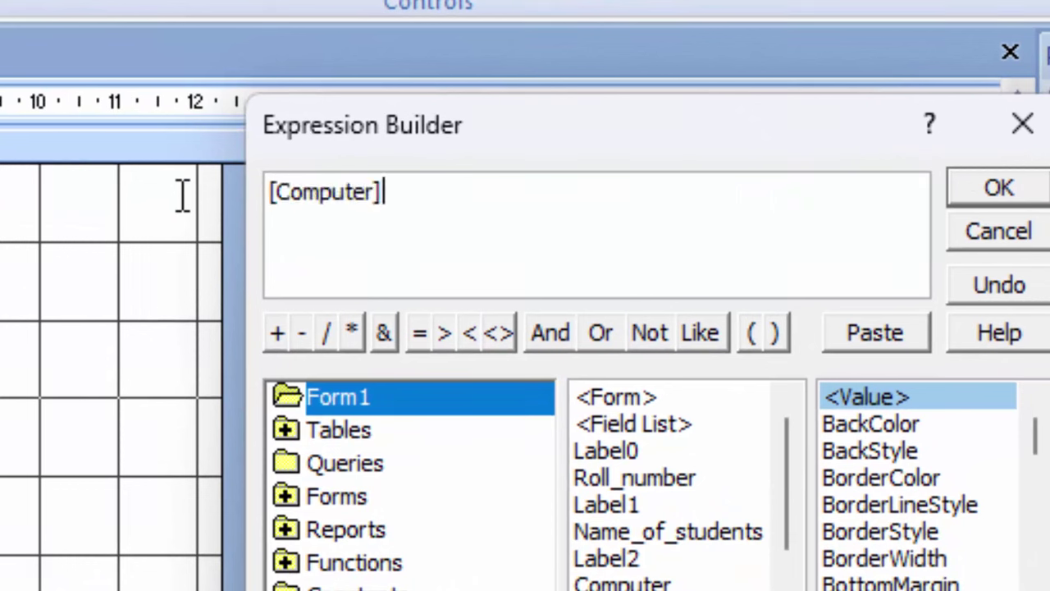
type(" +")
type("[E")
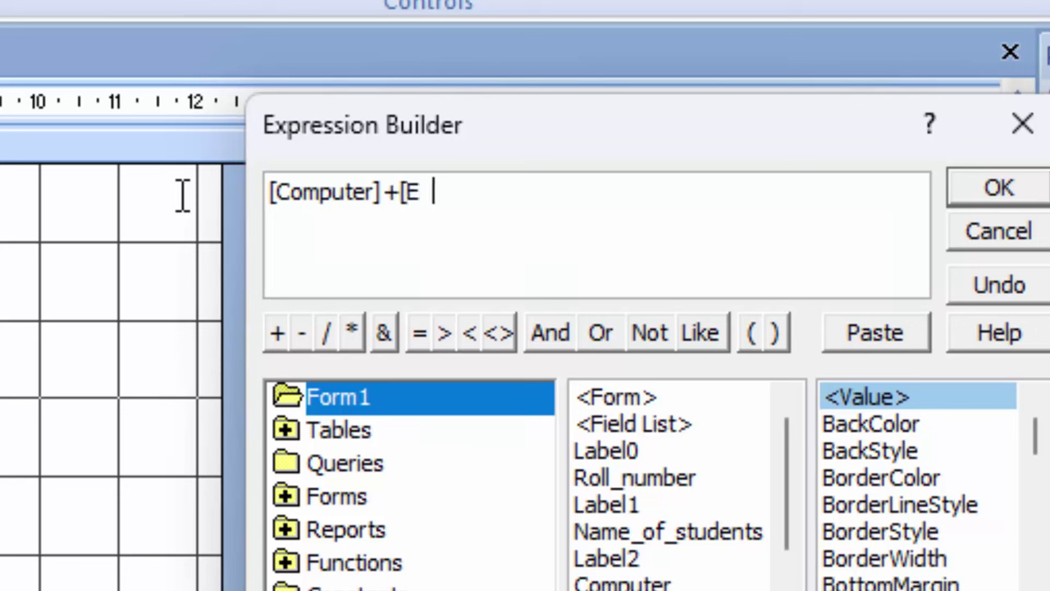
type("nglish")
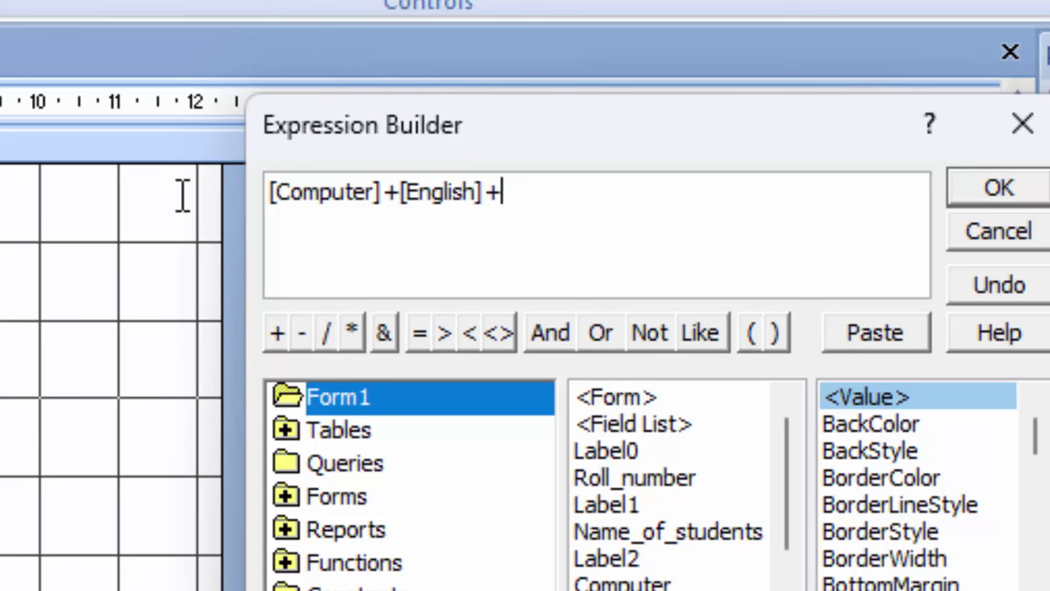
- Extend the expression with +[Maths]+[Maths]+[Science] and accept it
scroll(607, 509, "down", 1)
left_click(607, 532)
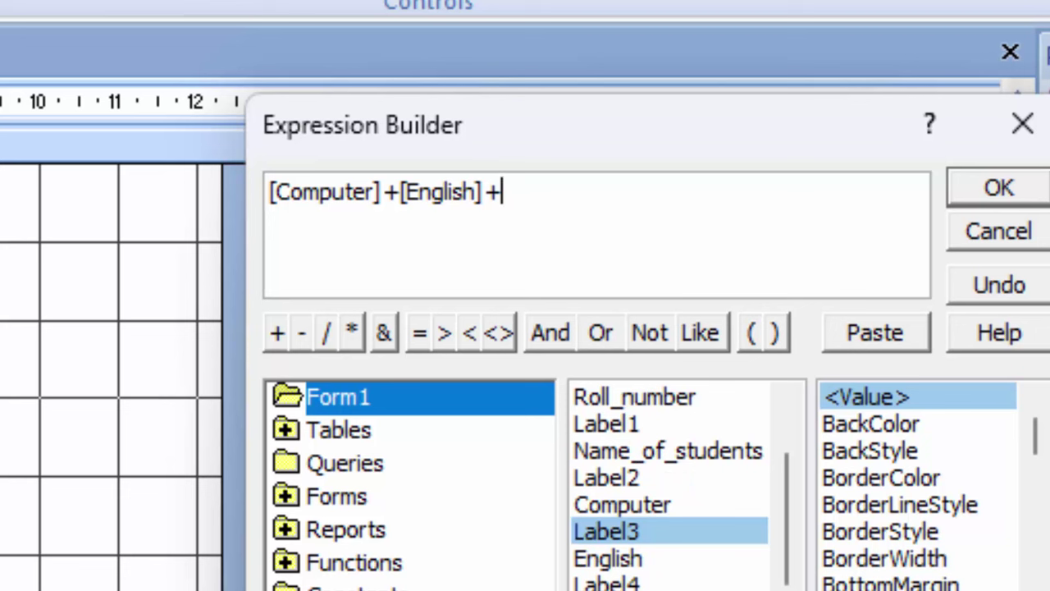
type("Ma")
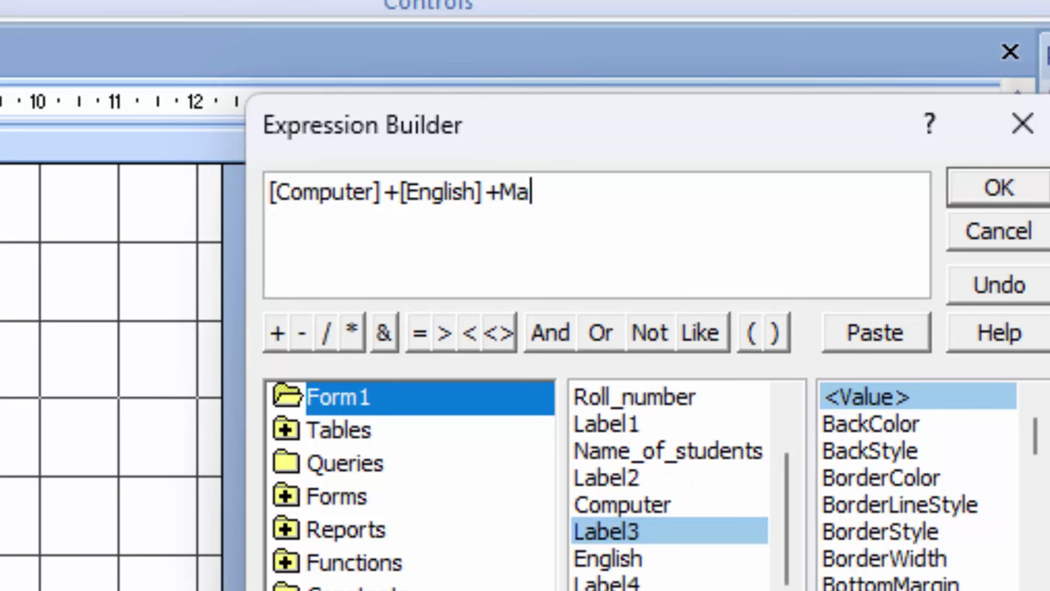
type("ths]")
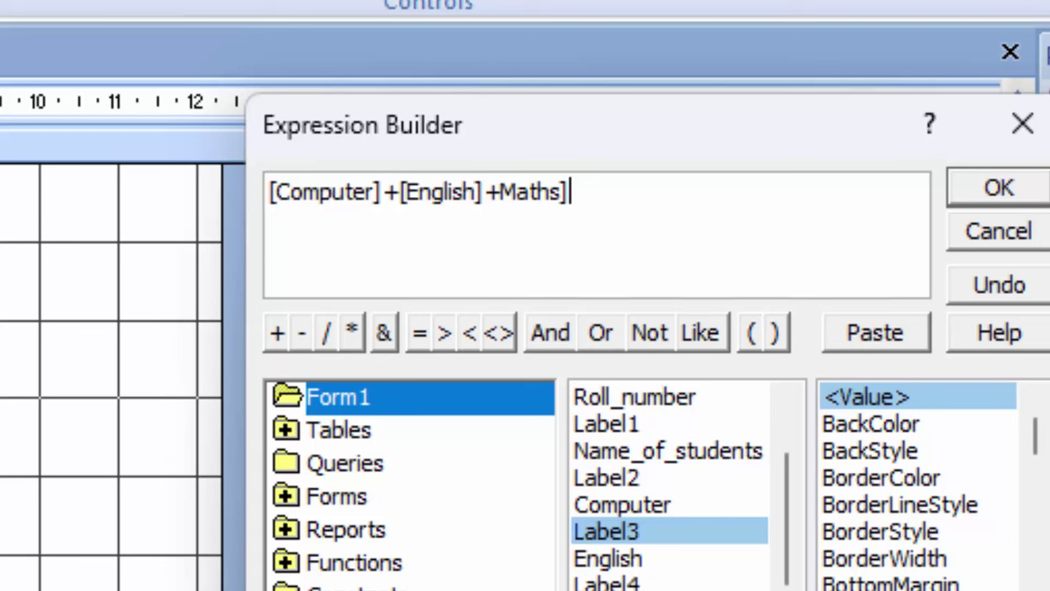
left_click(501, 198)
type("[")
left_click(639, 197)
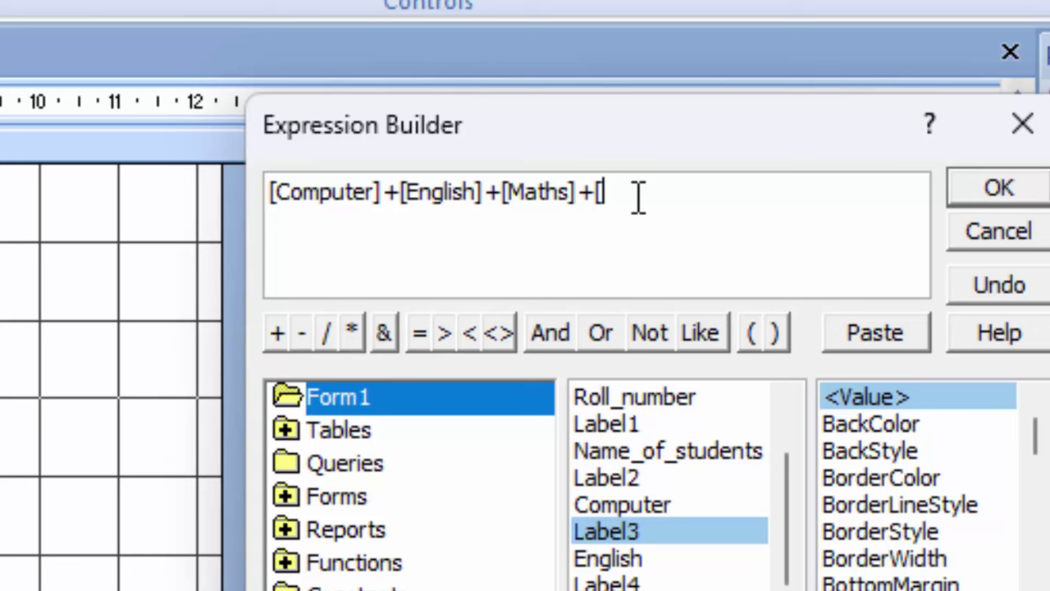
type("Math")
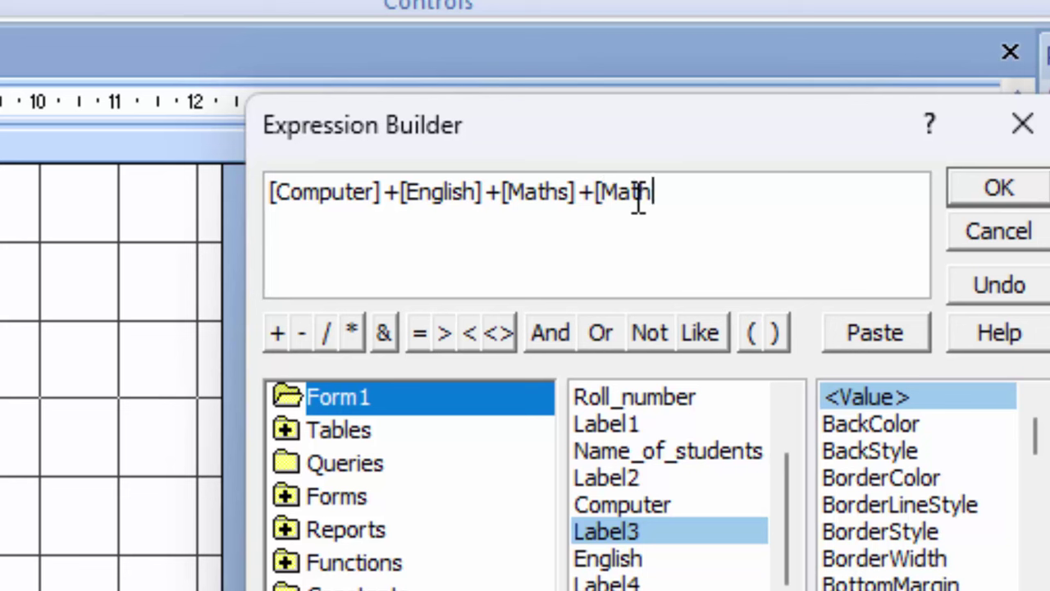
type("s] +")
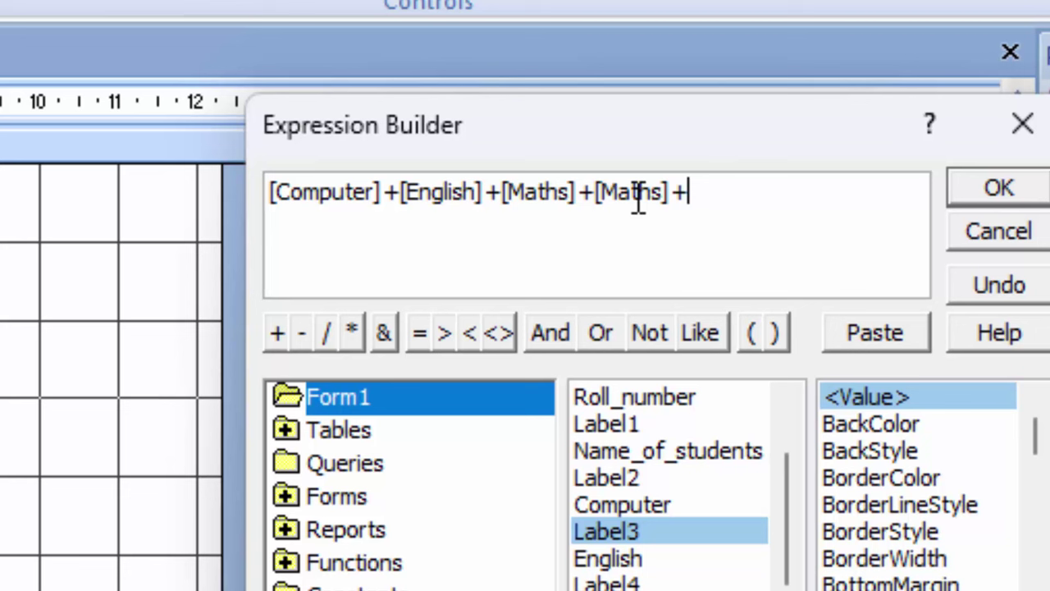
type("[Scie")
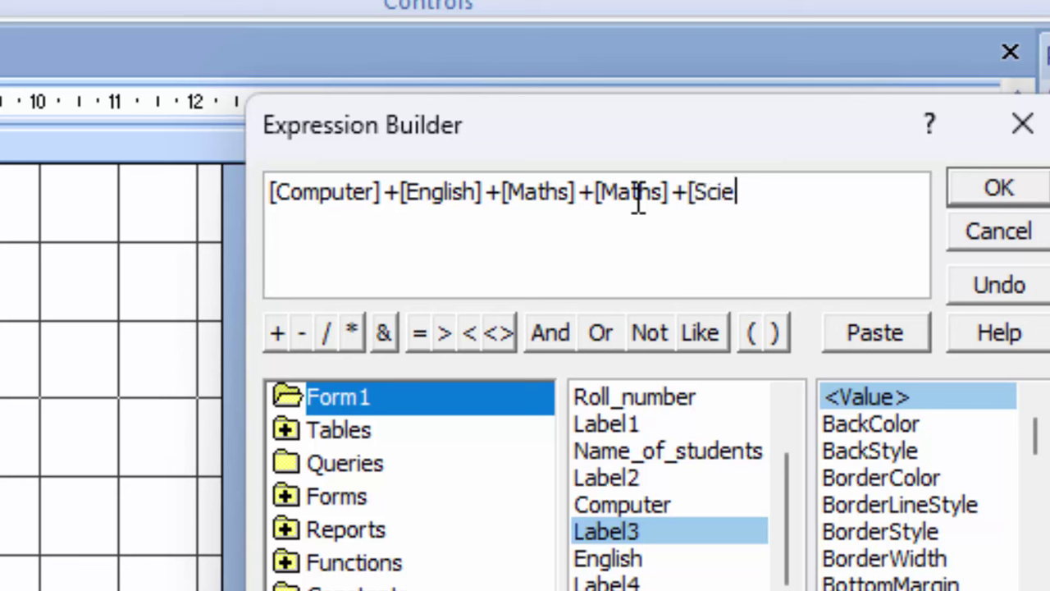
type("nxce")
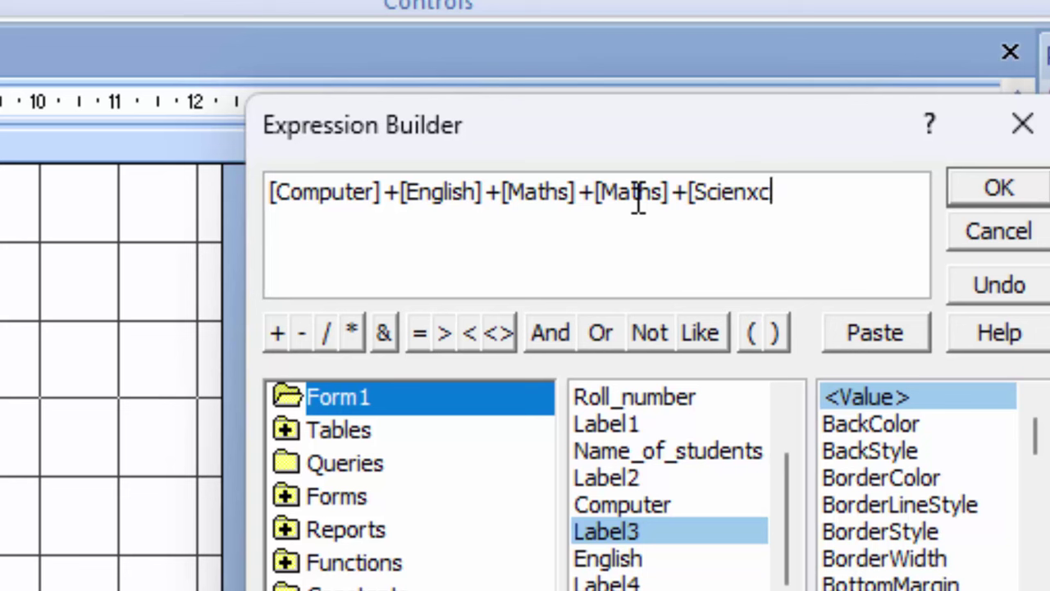
type("ce")
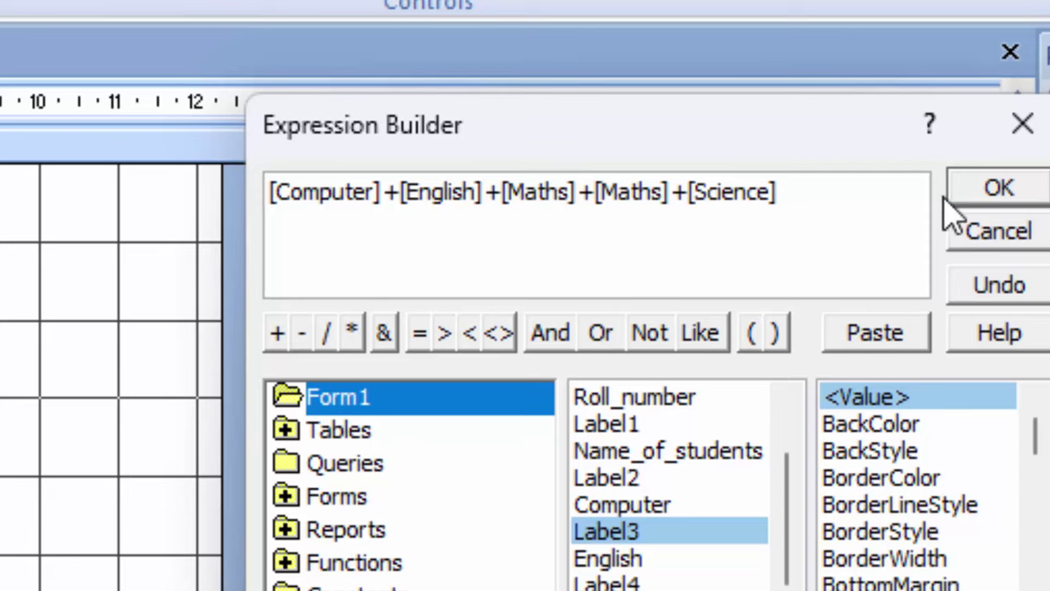
left_click(976, 188)
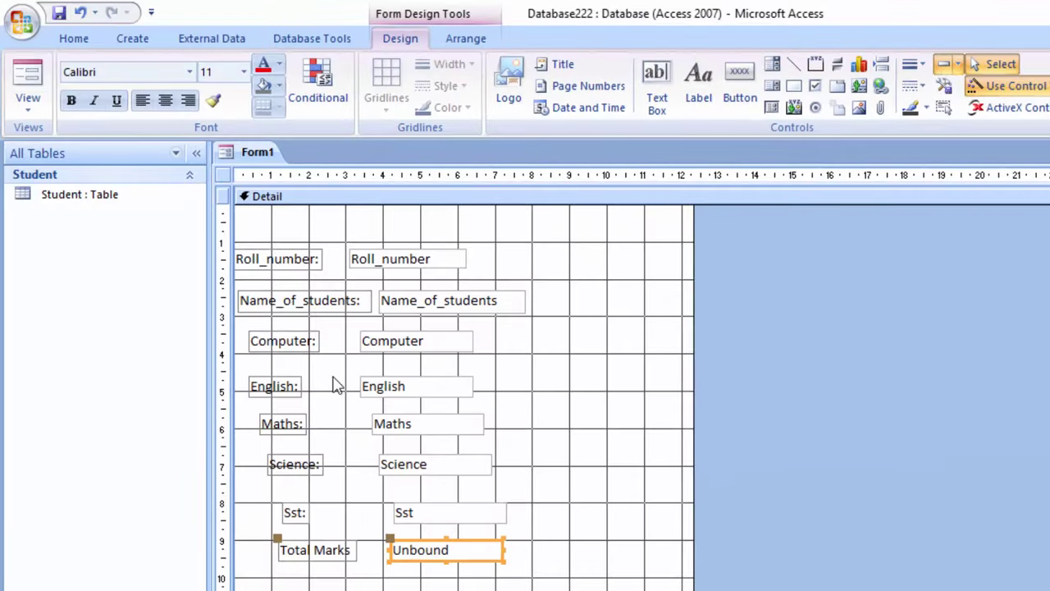
- Widen the Total Marks box and the form area so the full formula is visible
left_click(578, 365)
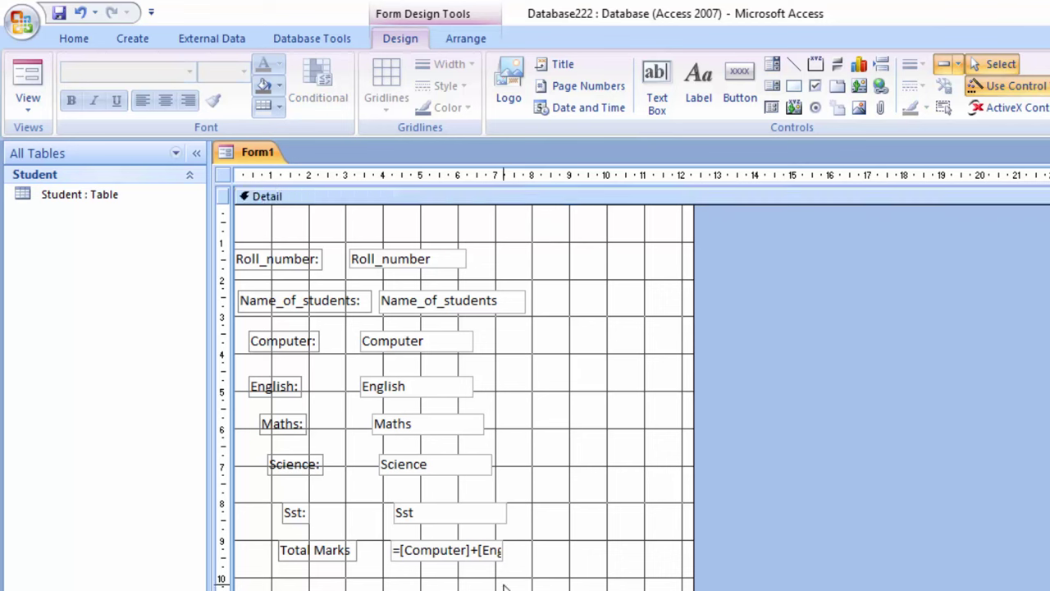
left_click(492, 551)
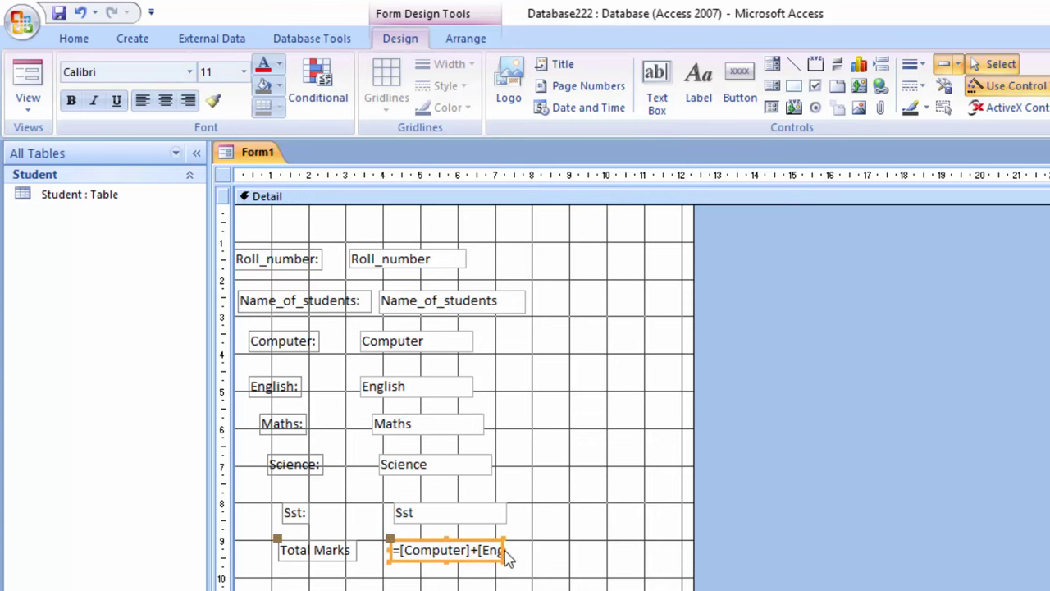
left_click_drag(504, 552, 629, 557)
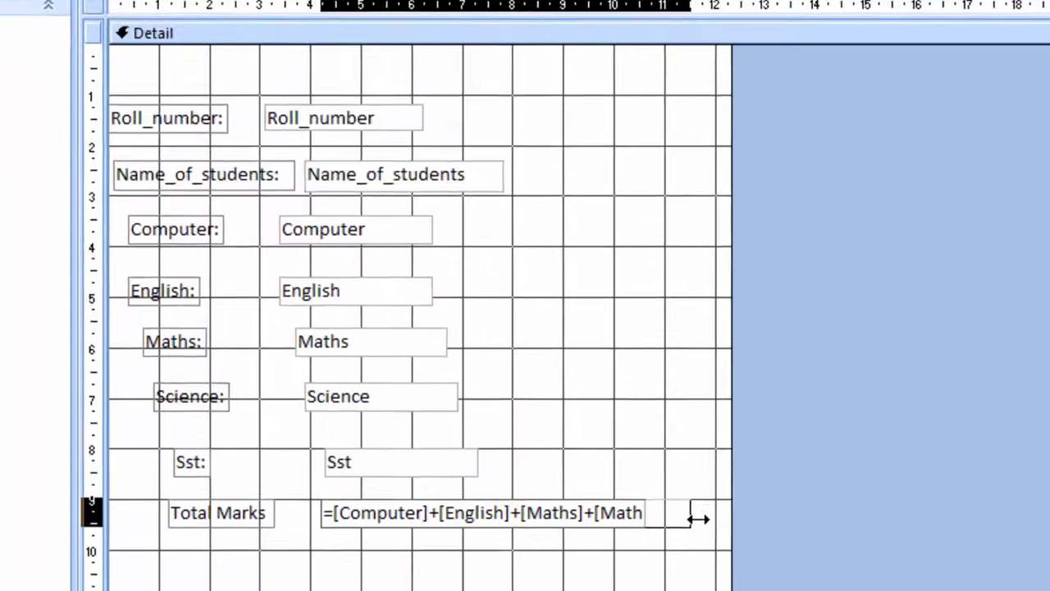
left_click_drag(614, 535, 655, 535)
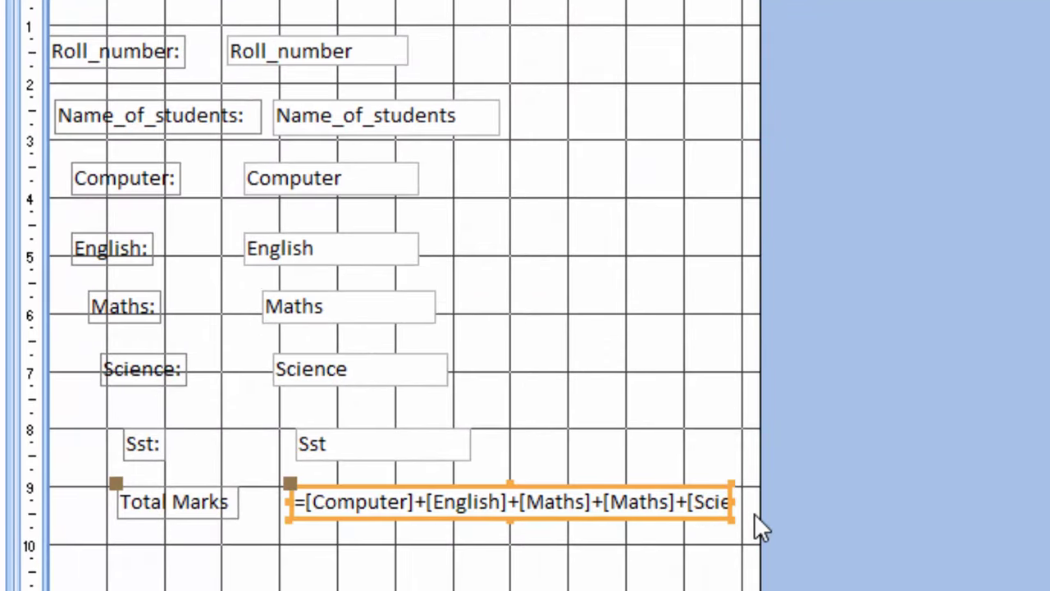
left_click(829, 547)
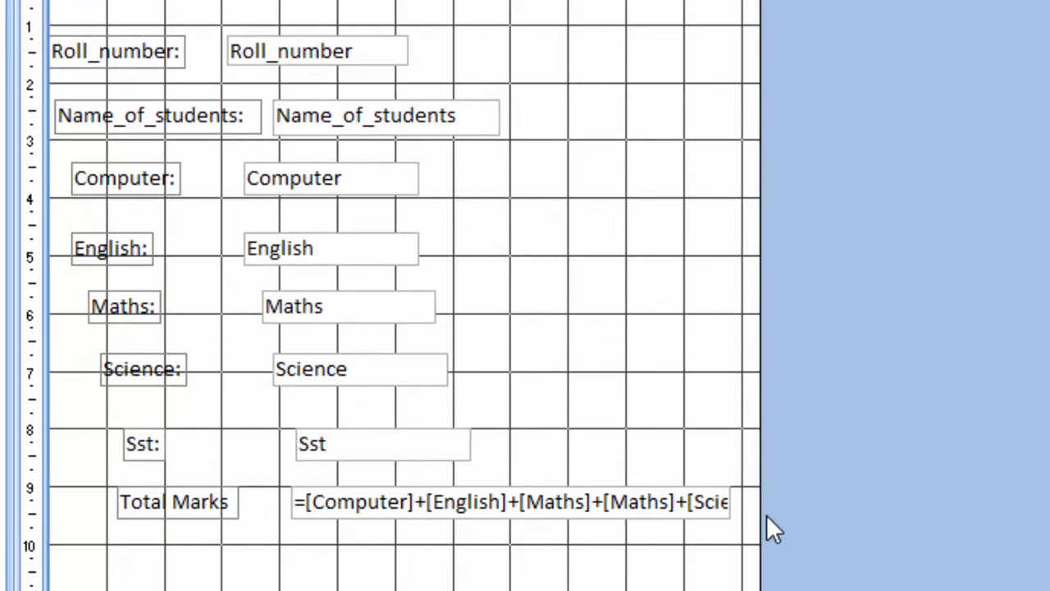
left_click_drag(760, 521, 926, 558)
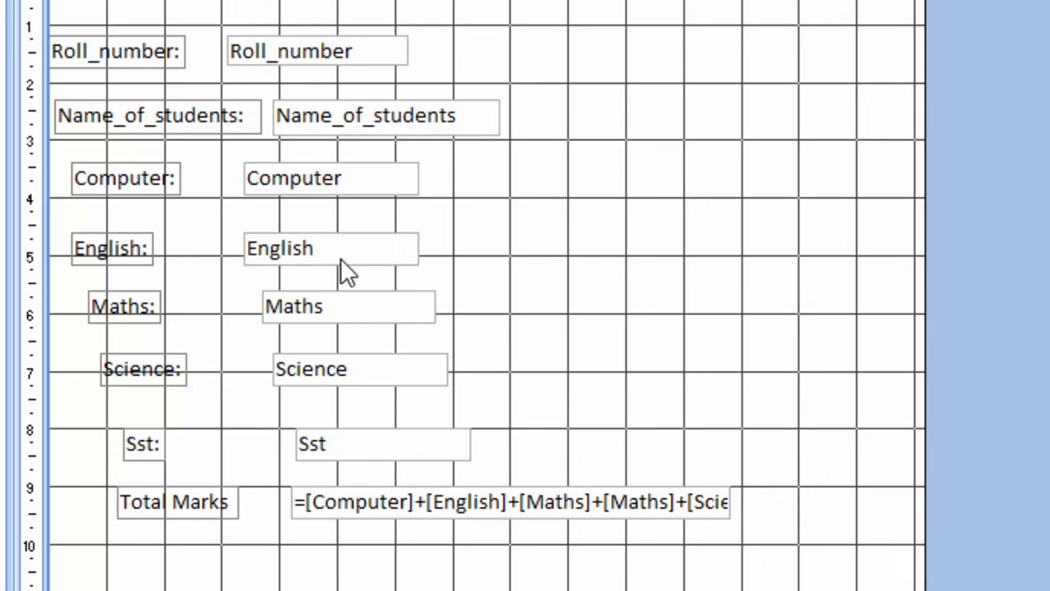
left_click(733, 503)
left_click_drag(731, 502, 891, 529)
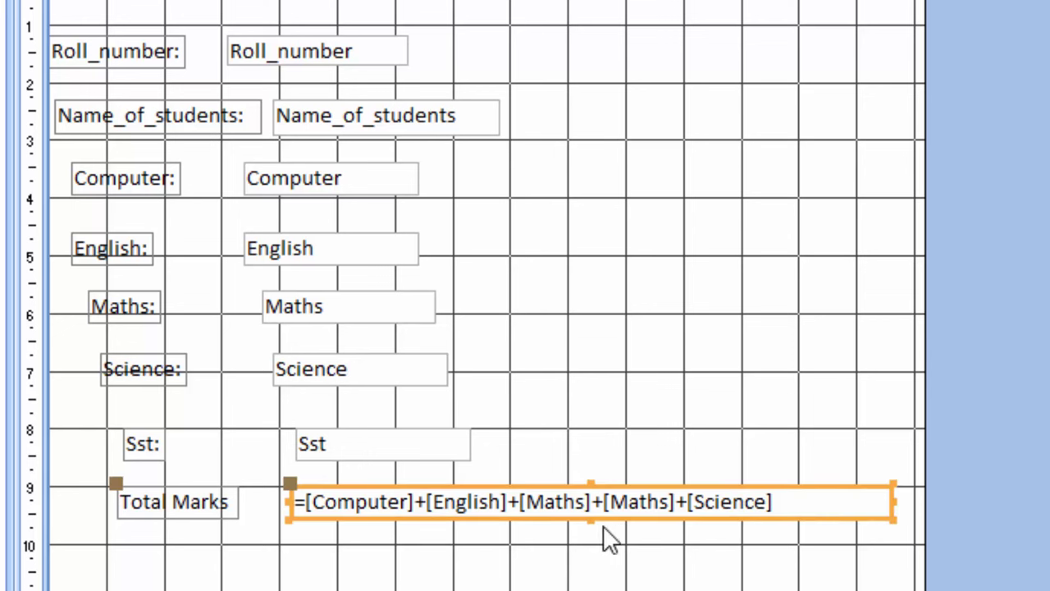
- Replace the duplicate Maths reference in the formula with Sst
left_click(668, 507)
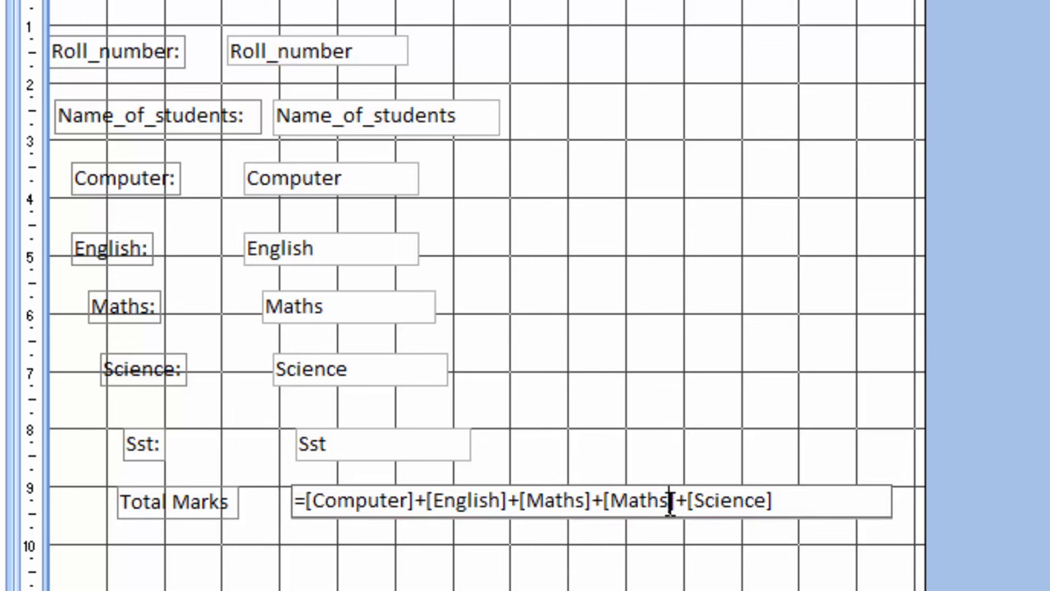
key("BackSpace")
key("BackSpace")
key("BackSpace")
key("BackSpace")
key("BackSpace")
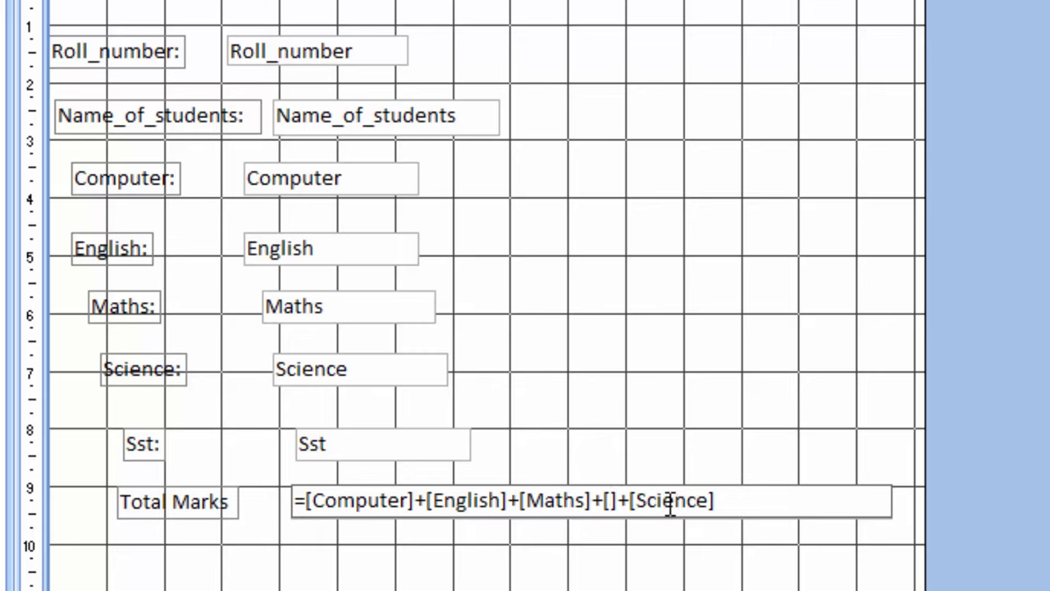
type("Sst")
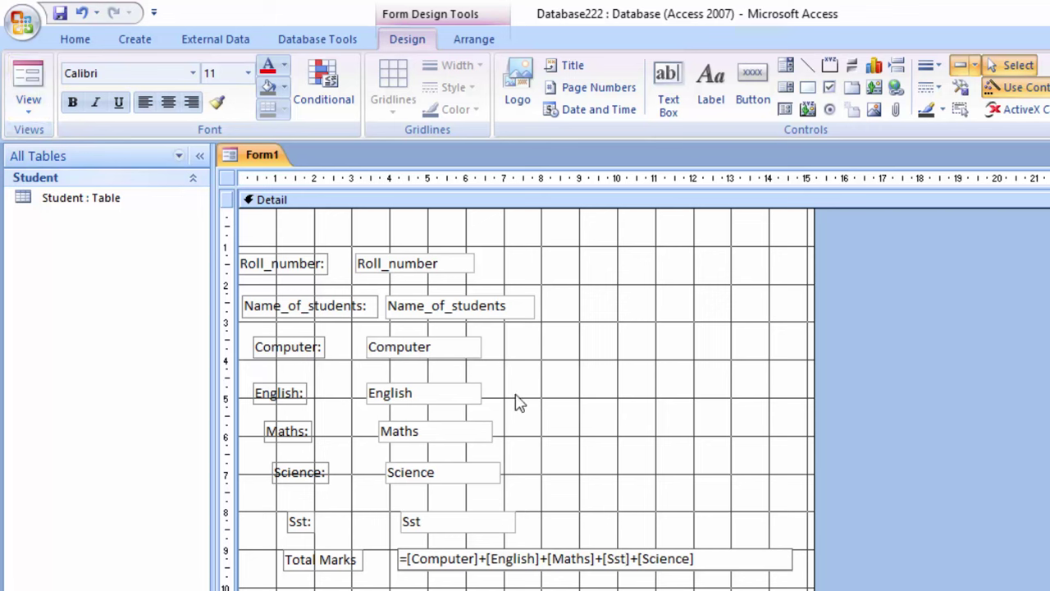
- Give the Detail section a peach background colour
left_click(628, 414)
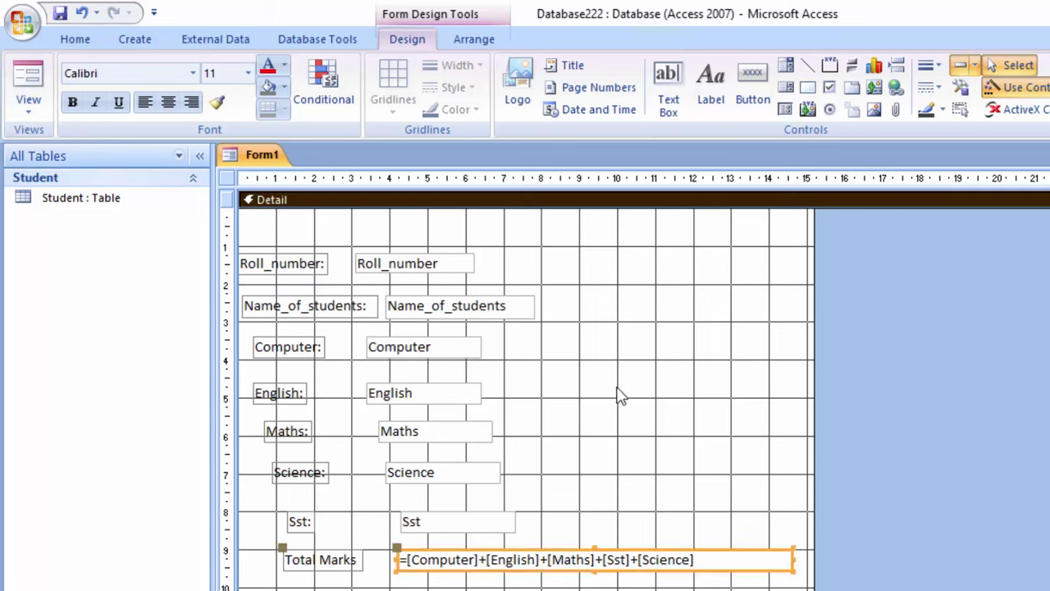
left_click(284, 86)
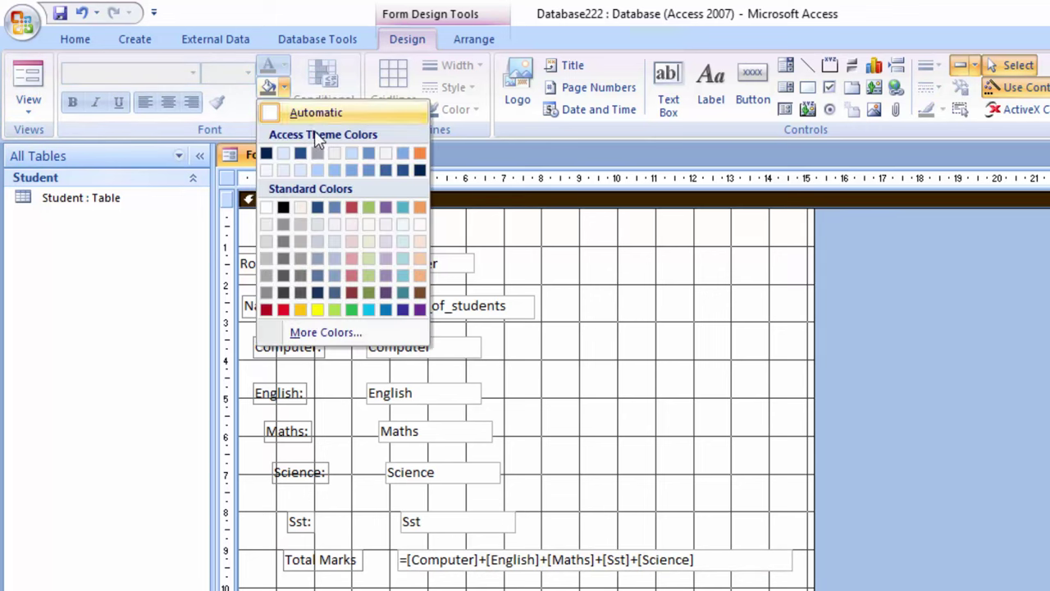
left_click(418, 258)
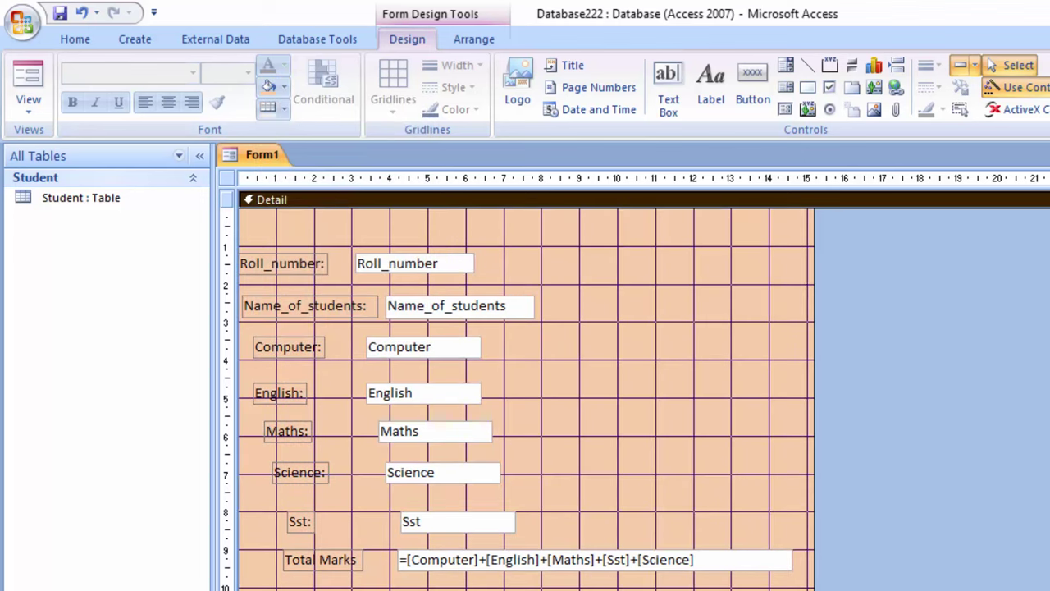
- Make every label and box on the form bold with black text
left_click_drag(227, 575, 227, 246)
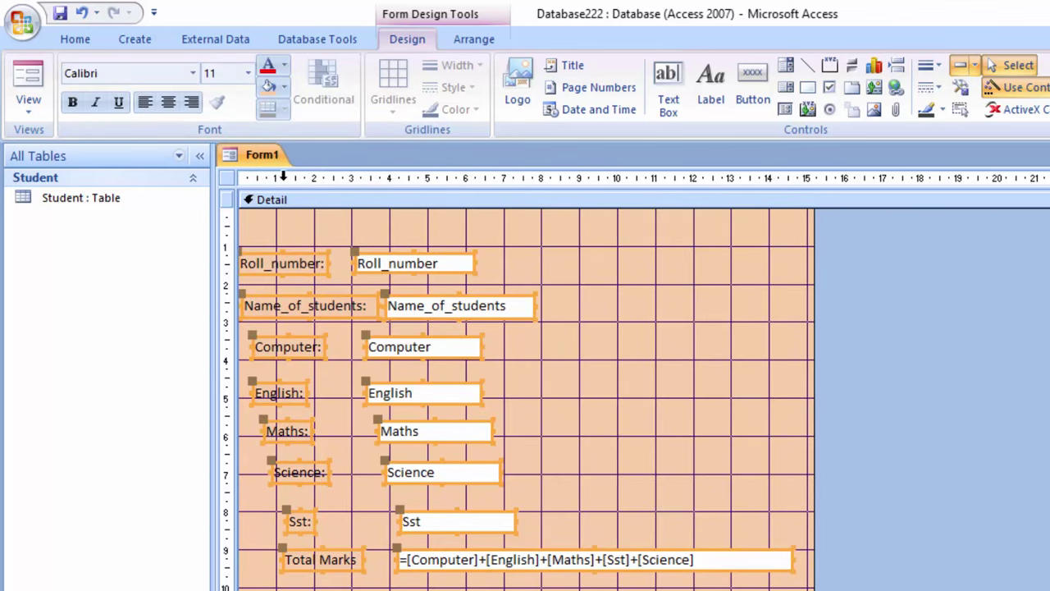
left_click(73, 102)
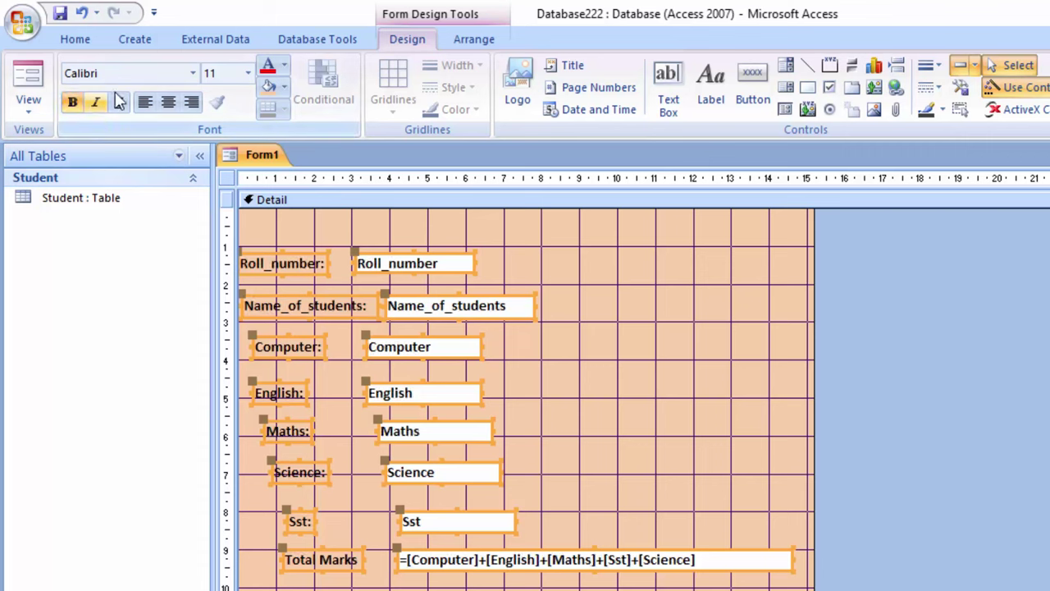
left_click(283, 64)
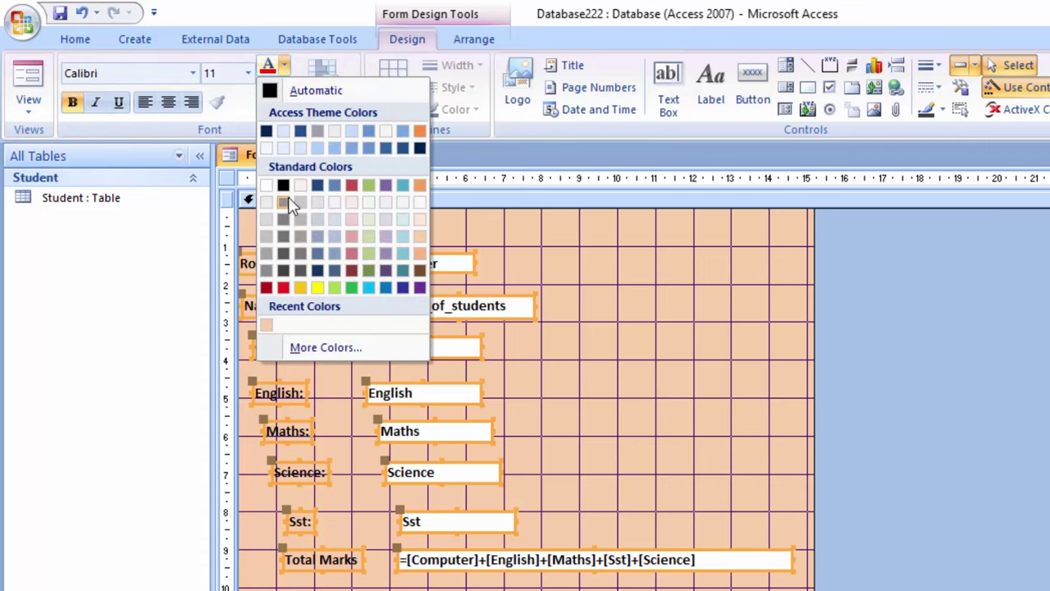
left_click(284, 186)
left_click(525, 426)
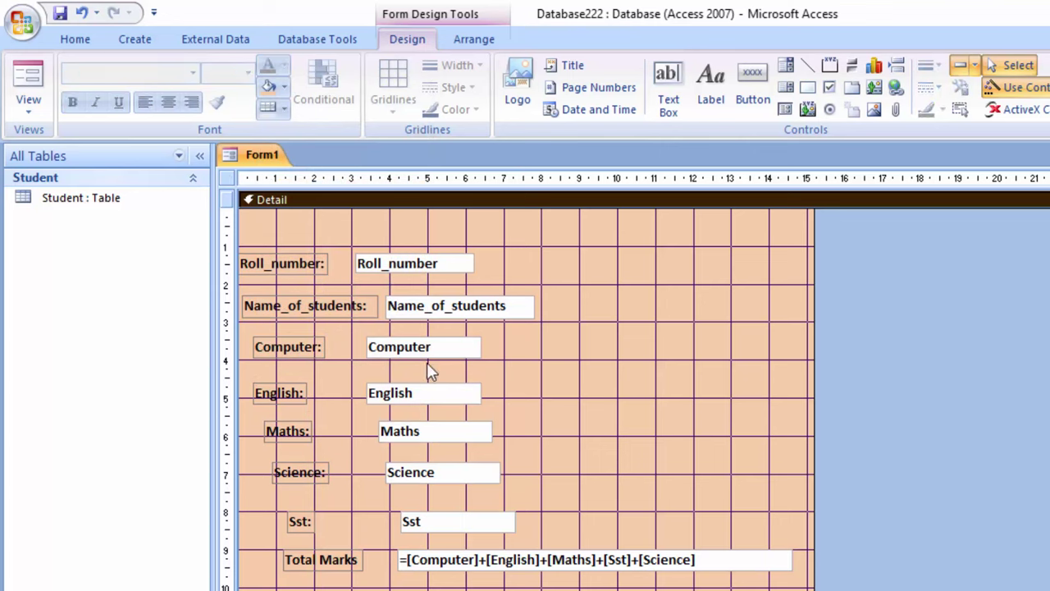
- Confirm the 341 total in Form view, then shift the Total Marks, Sst and Science rows left
left_click(29, 80)
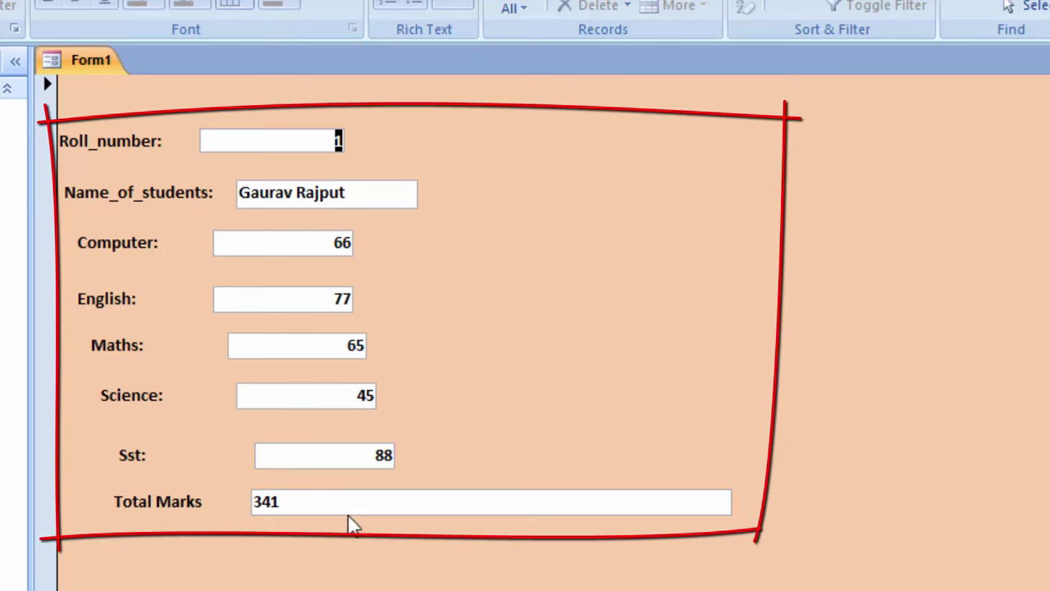
left_click_drag(334, 500, 202, 503)
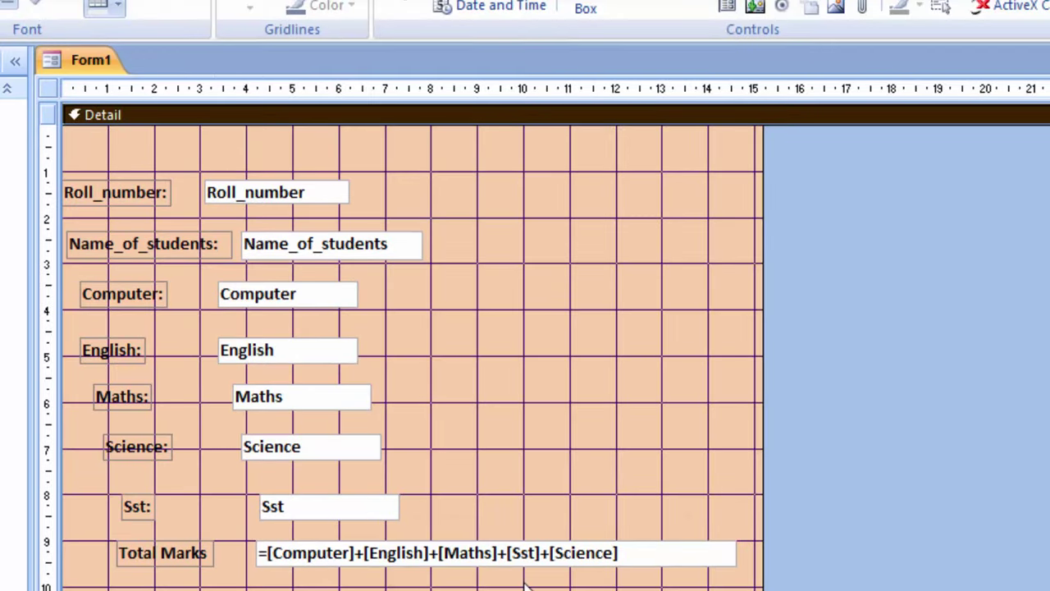
left_click(185, 563)
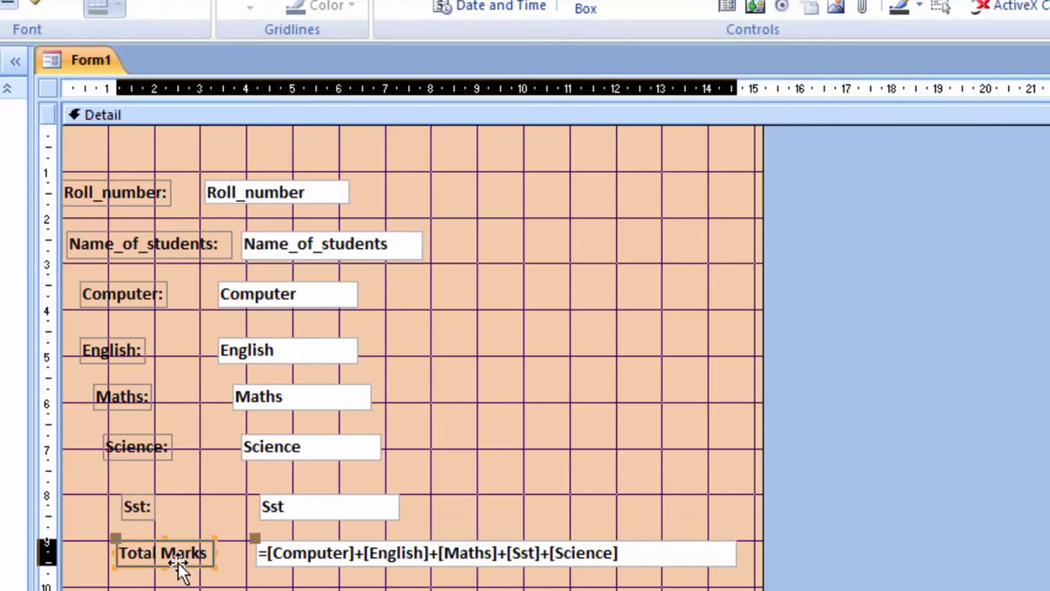
left_click_drag(162, 566, 137, 567)
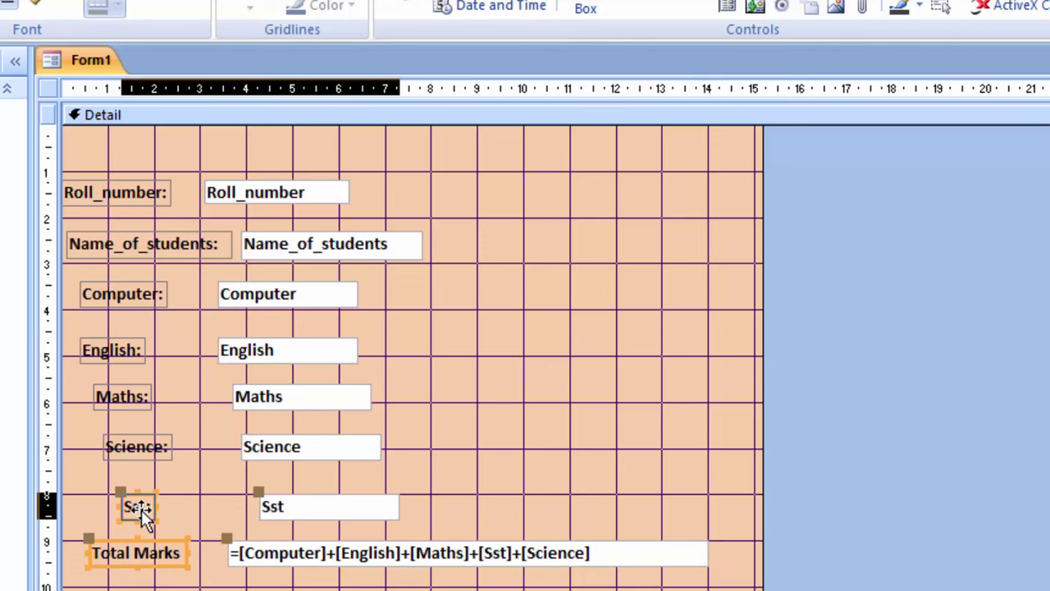
left_click_drag(141, 510, 117, 517)
left_click_drag(159, 446, 145, 454)
left_click_drag(139, 396, 128, 400)
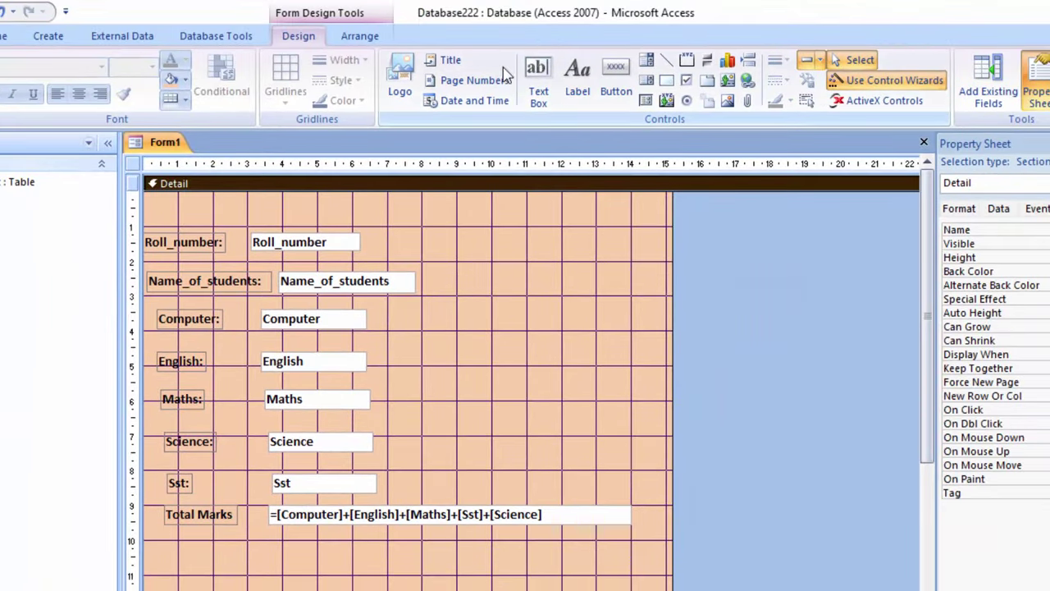
- Draw a new text box below Total Marks and caption its label 'Average'
left_click(539, 79)
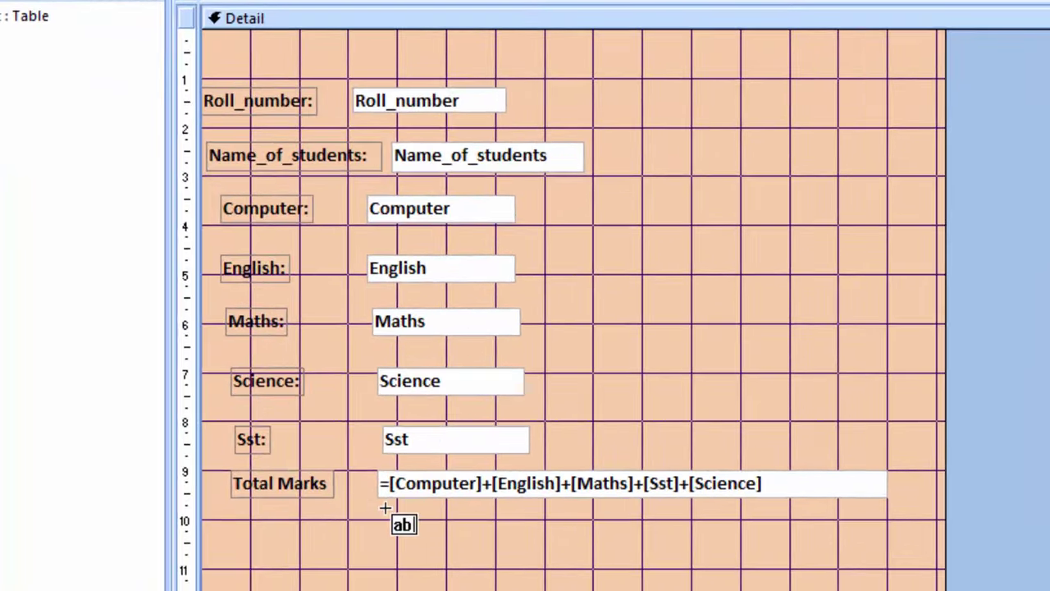
mouse_move(387, 510)
left_mouse_down()
mouse_move(470, 538)
mouse_move(632, 547)
left_mouse_up()
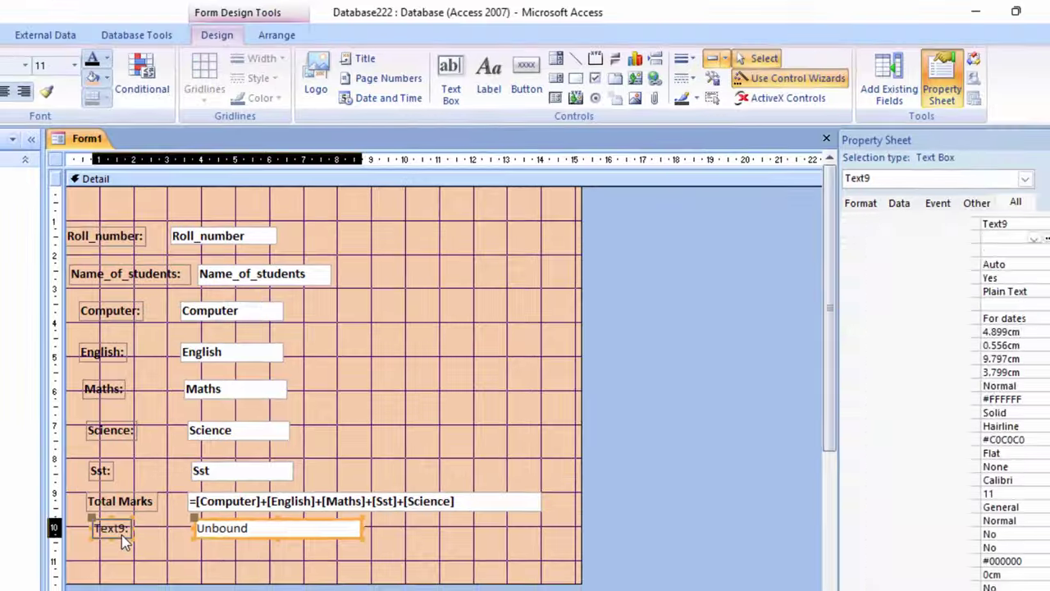
left_click(160, 529)
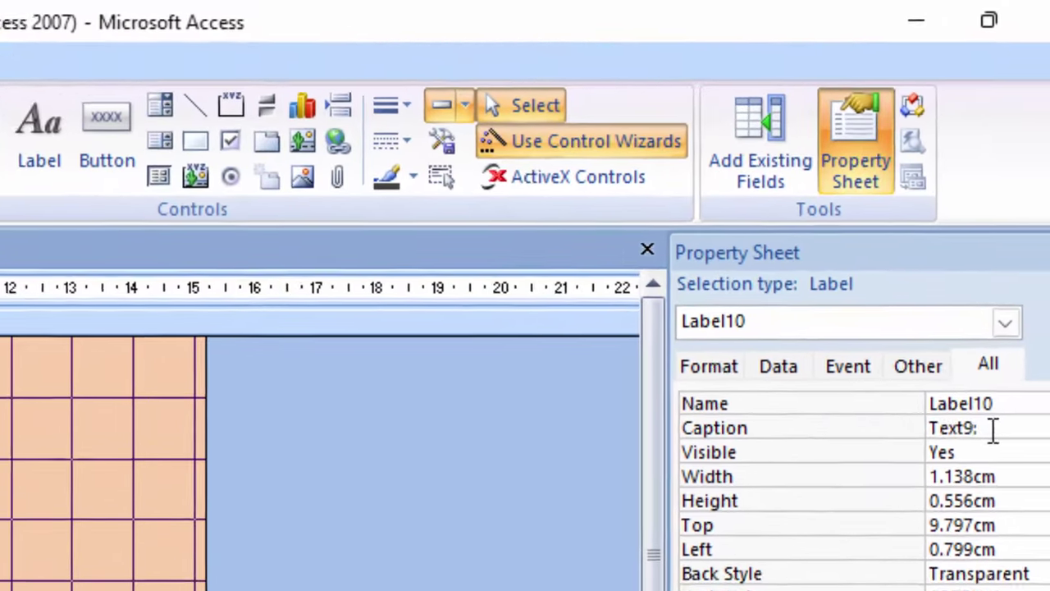
double_click(973, 337)
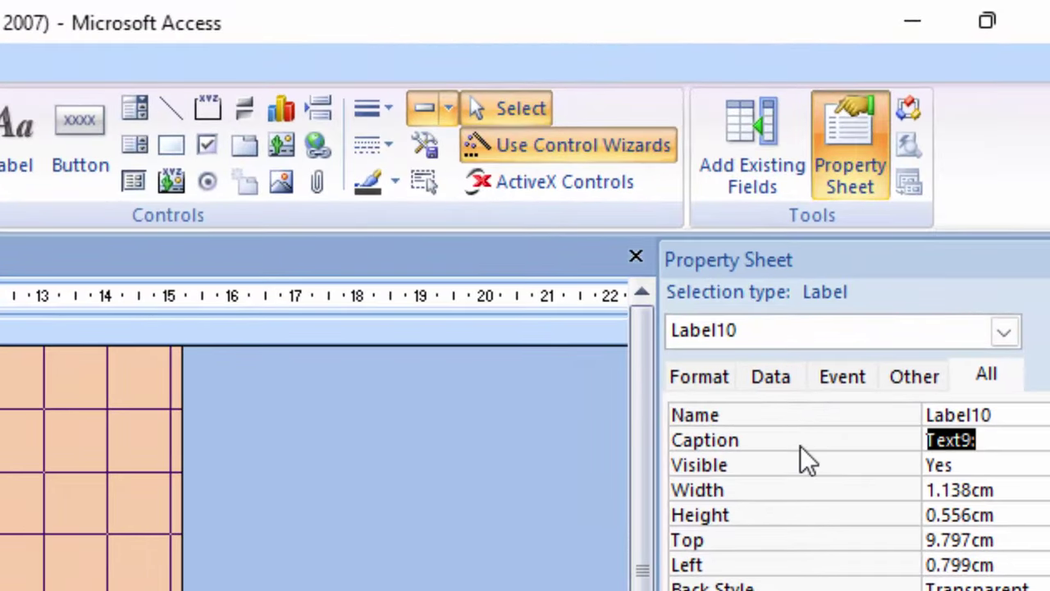
key("Delete")
type("Ave")
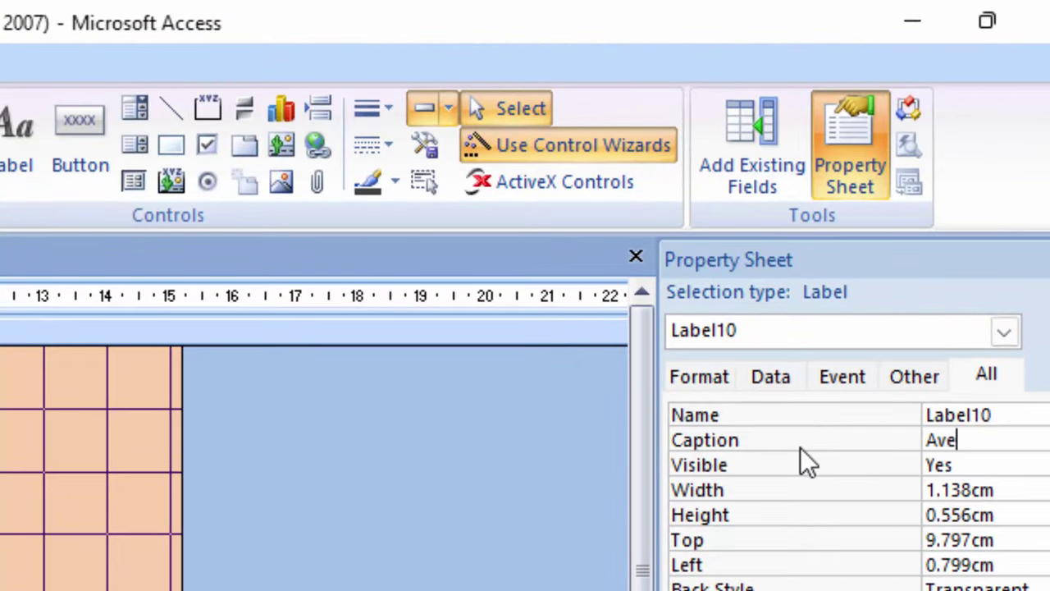
type("rage")
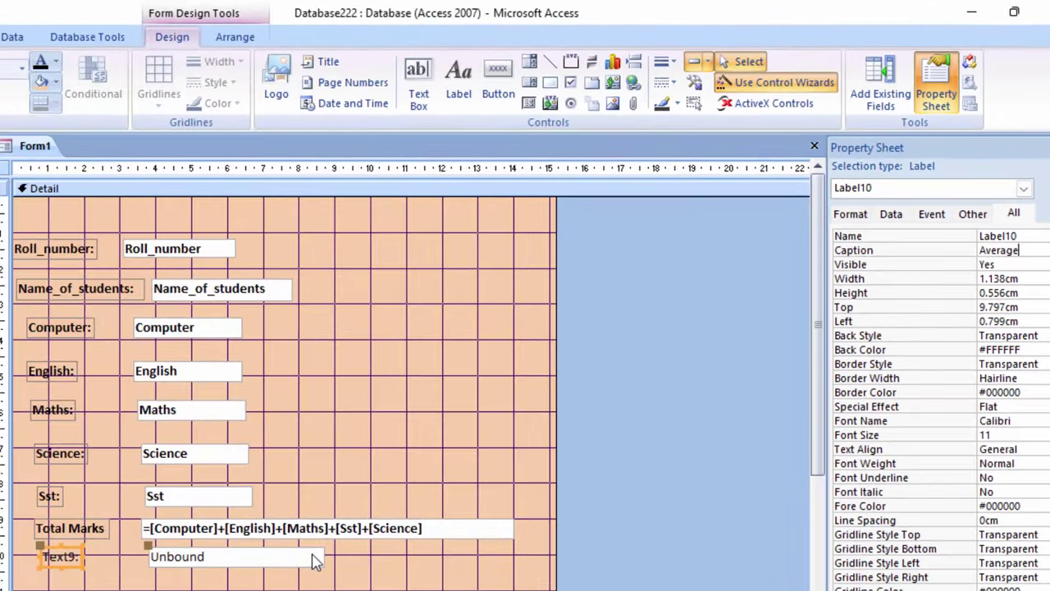
- Rename the new text box from Text9 to Average
left_click(316, 560)
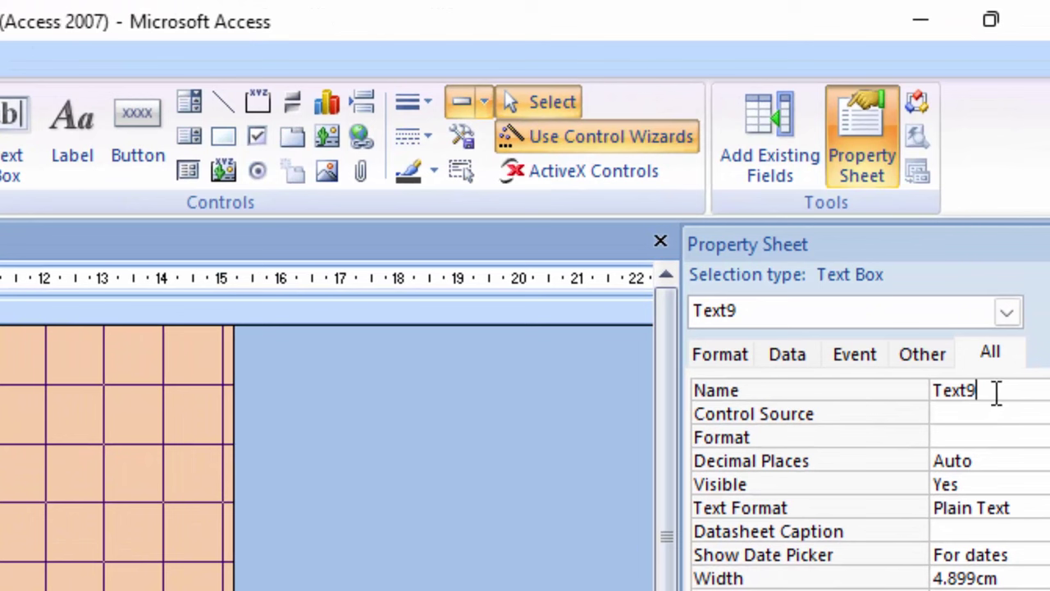
left_click(694, 389)
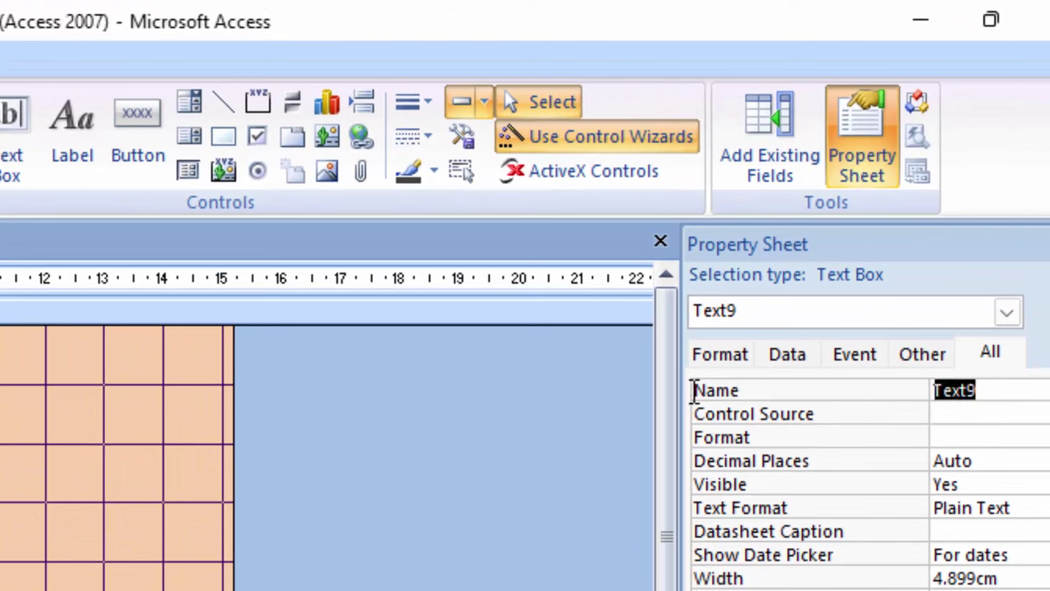
key("Delete")
type("average")
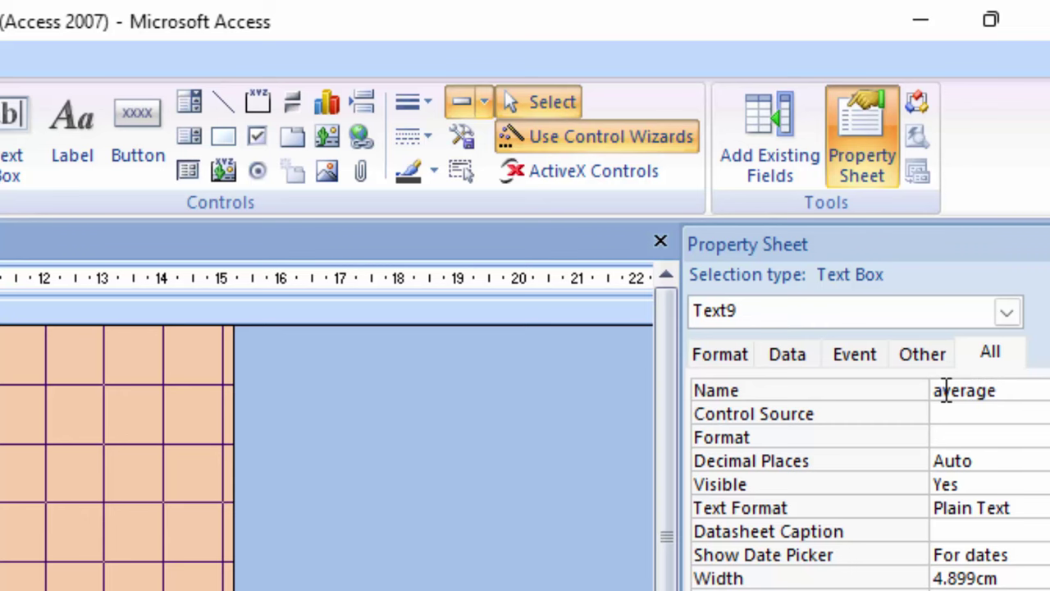
key("BackSpace")
type("A")
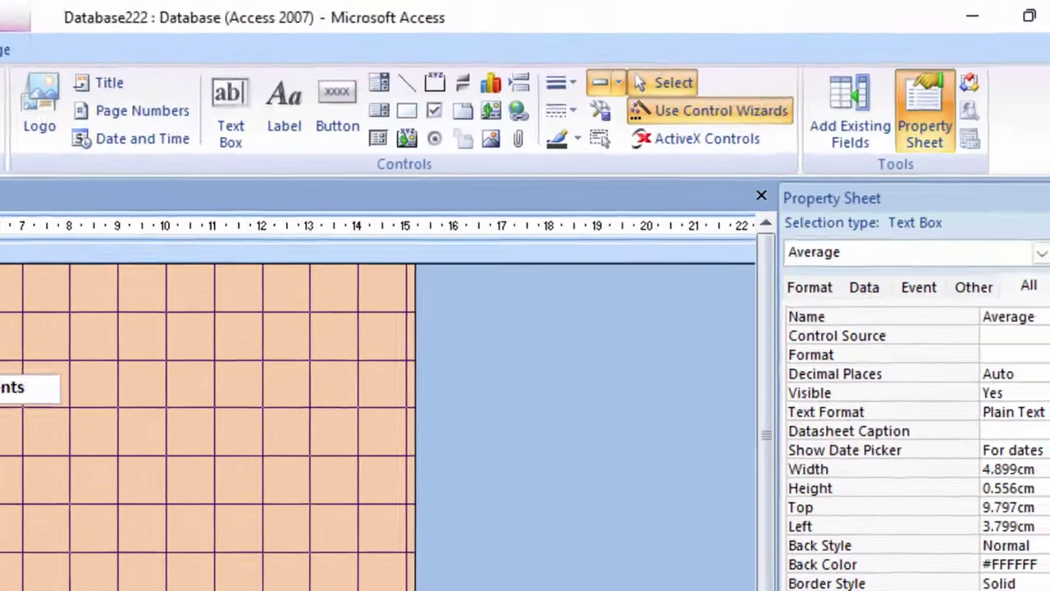
- Set the Average box's source to [Total]/5 and preview it, which shows #Name?
left_click(1049, 337)
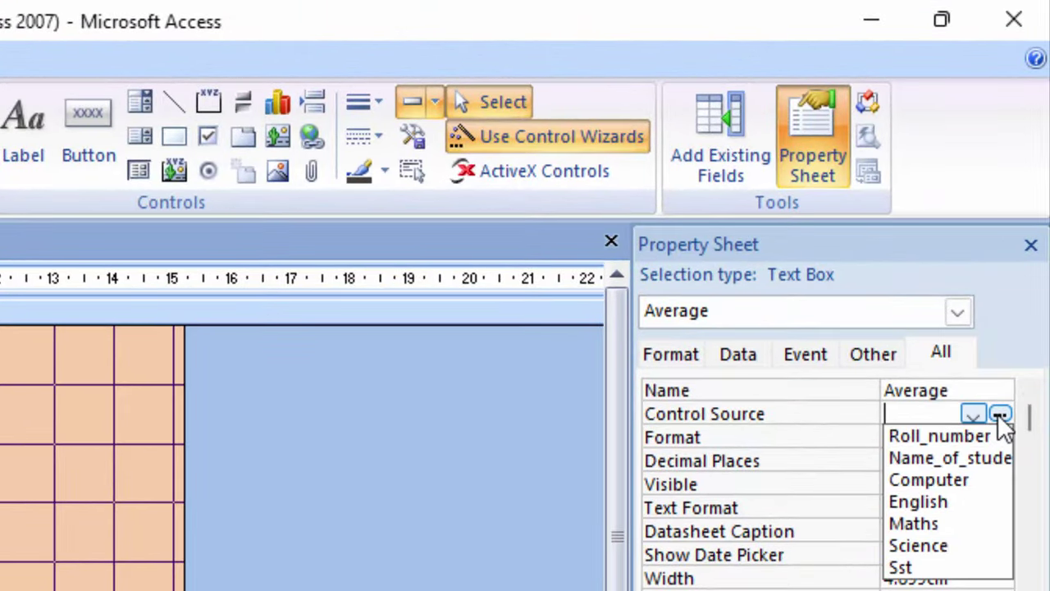
left_click(1000, 416)
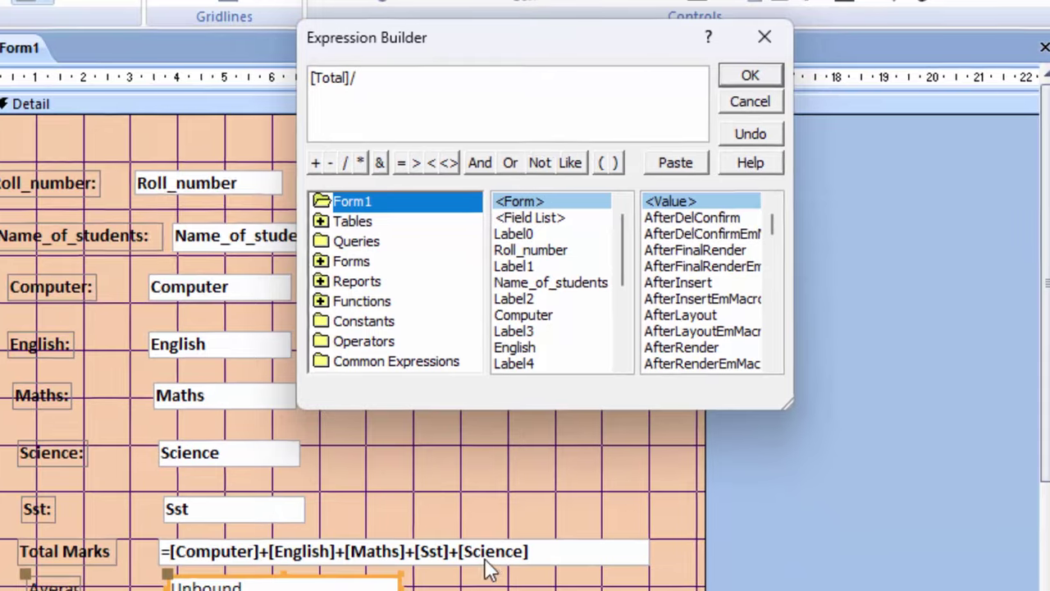
type("5")
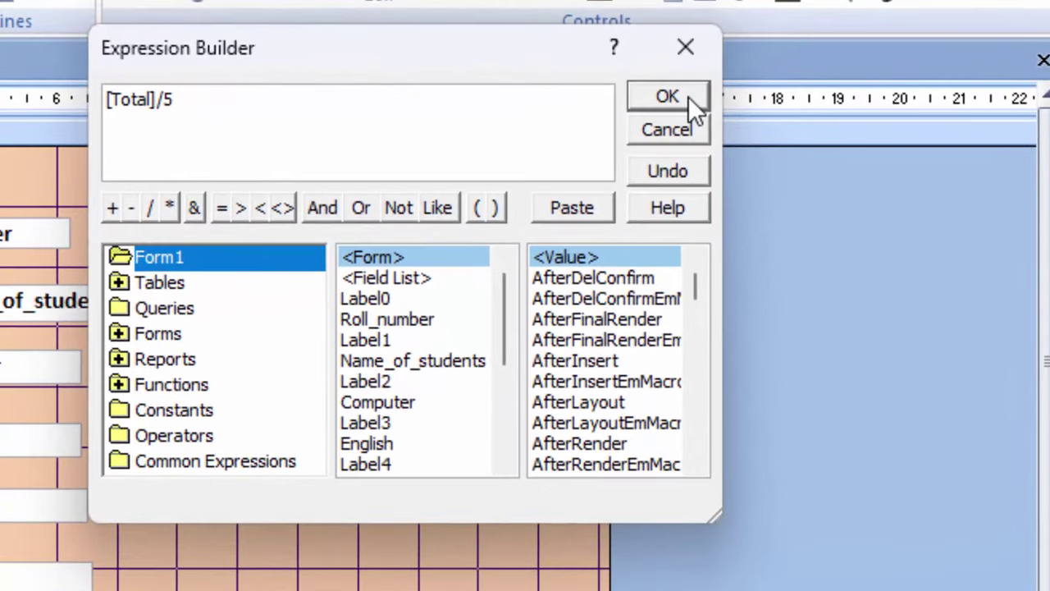
left_click(689, 96)
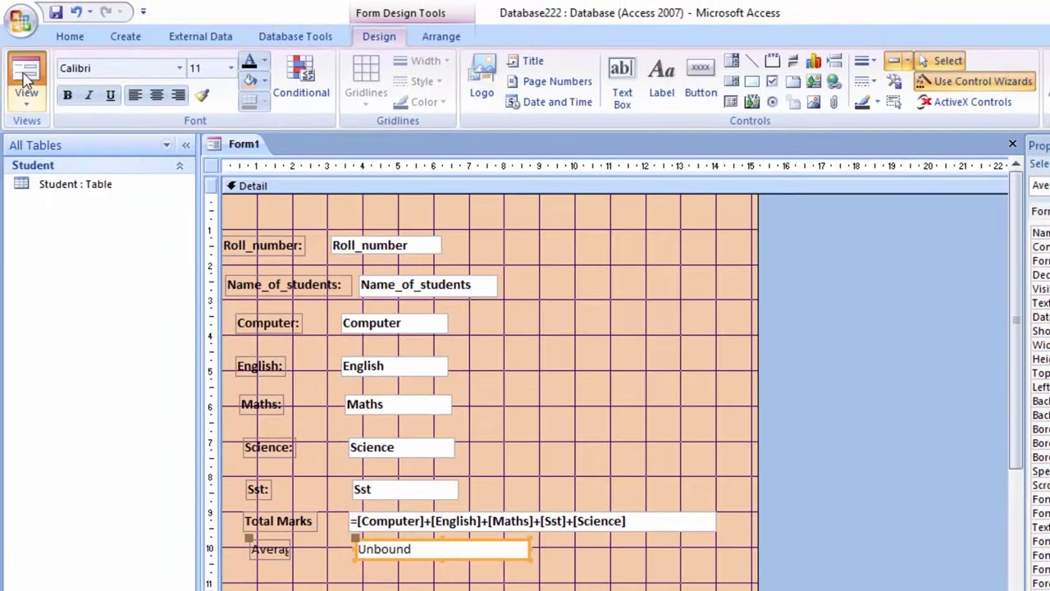
left_click(24, 78)
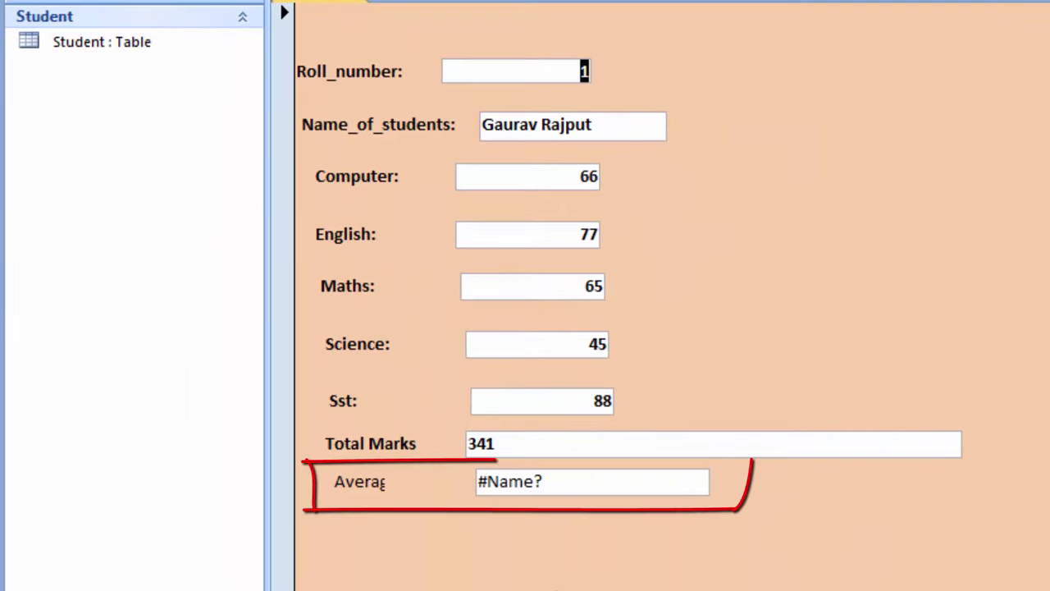
- Back in Design view, widen the Average label and correct the formula to =[Total Marks]/5
left_click(579, 483)
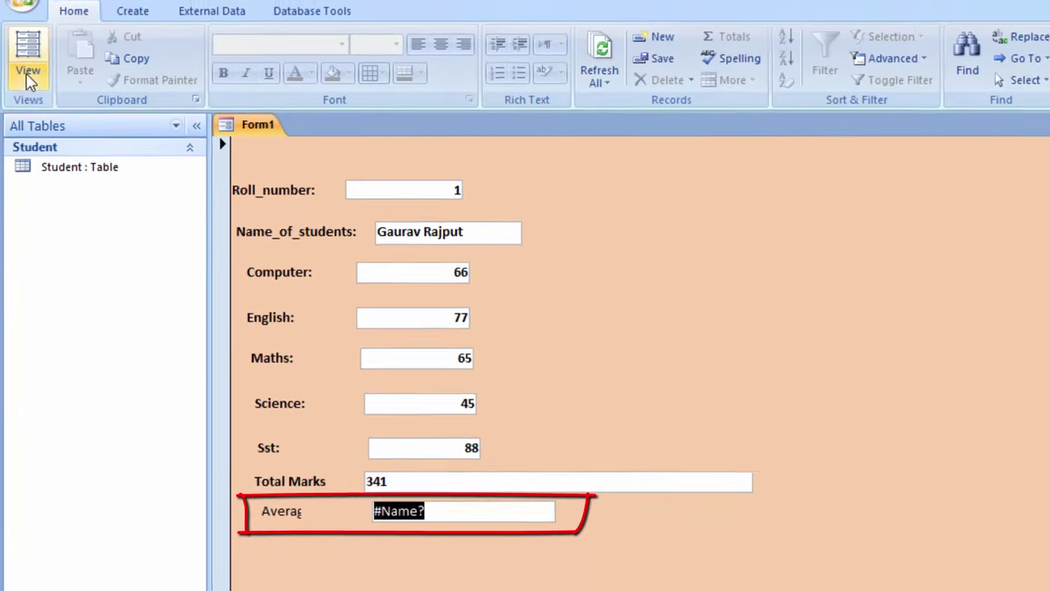
left_click(28, 82)
left_click(73, 219)
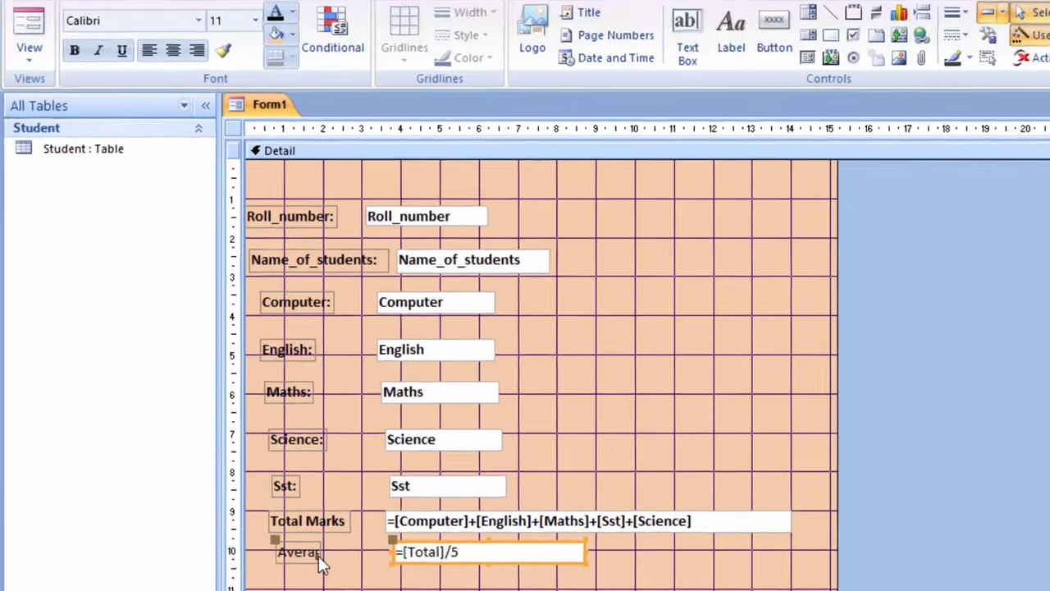
left_click(287, 556)
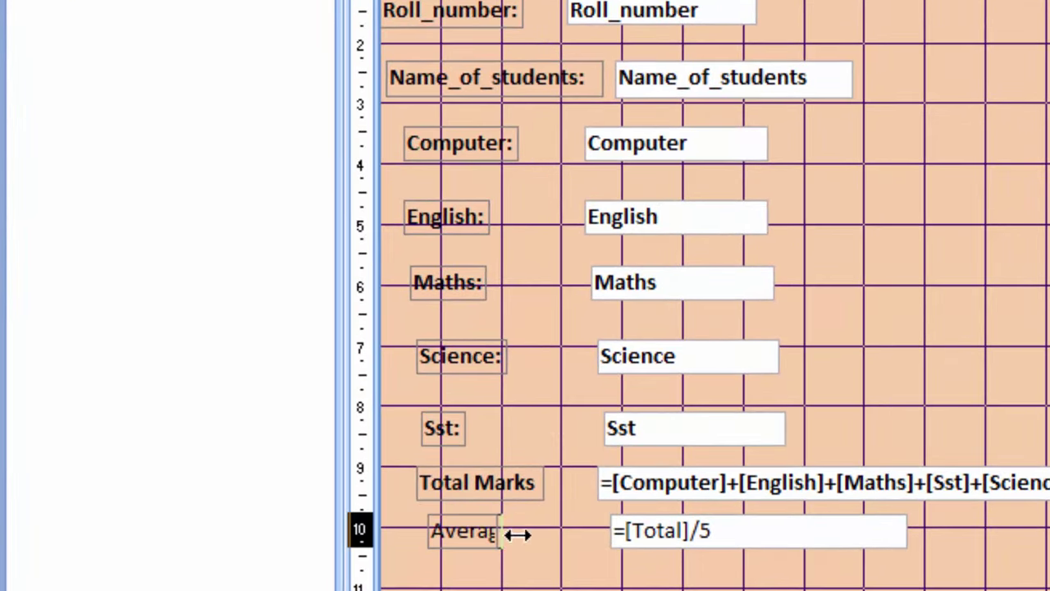
left_click_drag(500, 525, 565, 530)
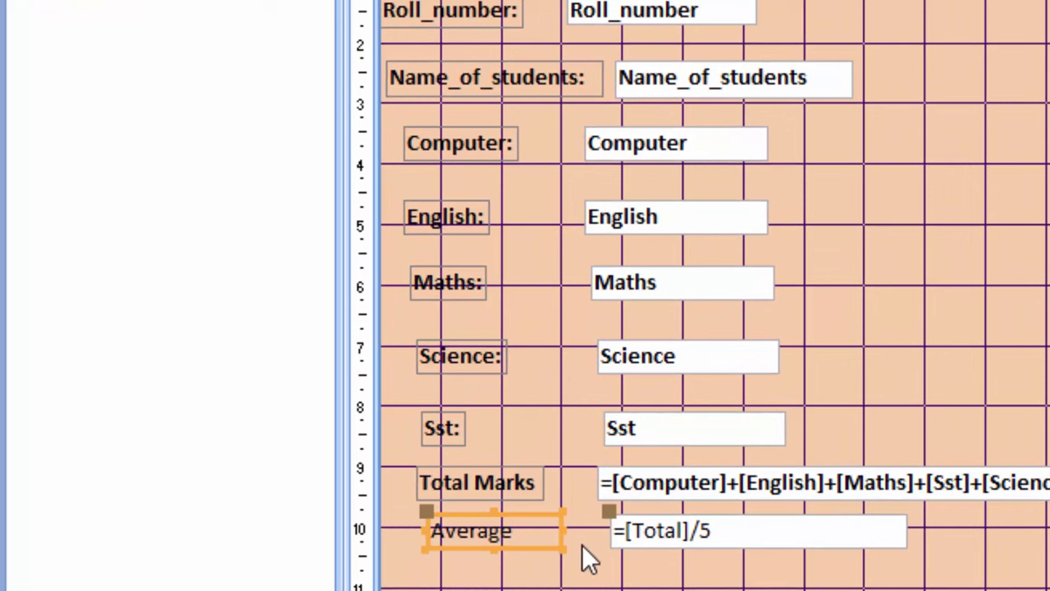
left_click(679, 528)
left_click(683, 528)
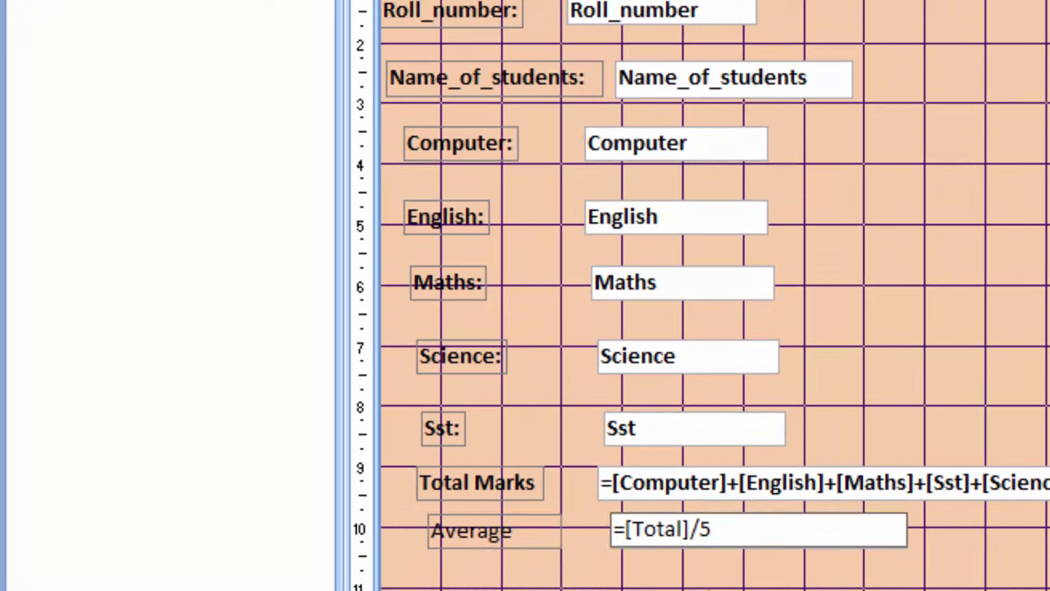
type("Ma")
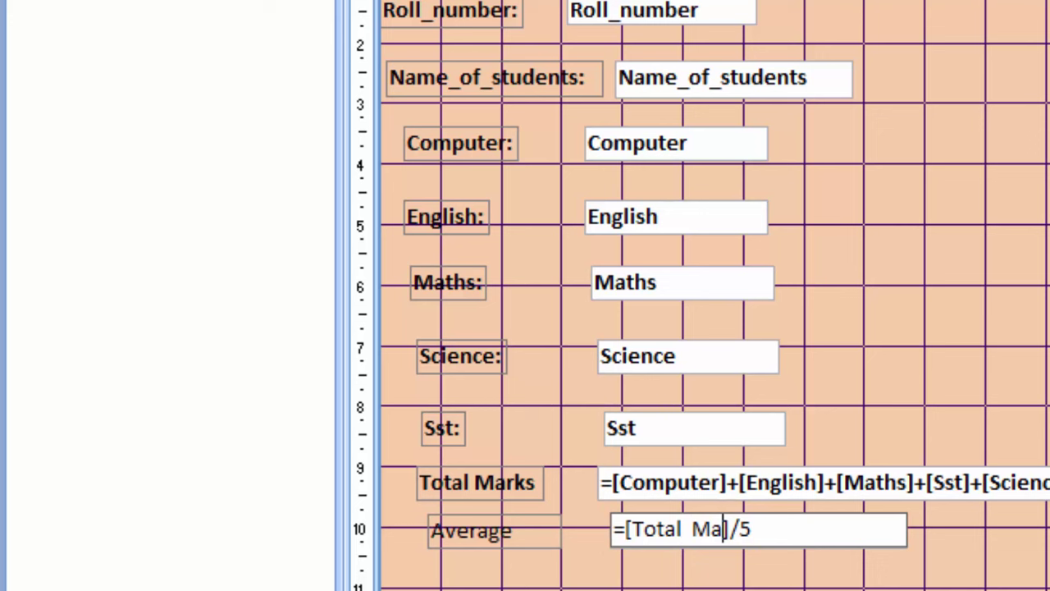
type("rks")
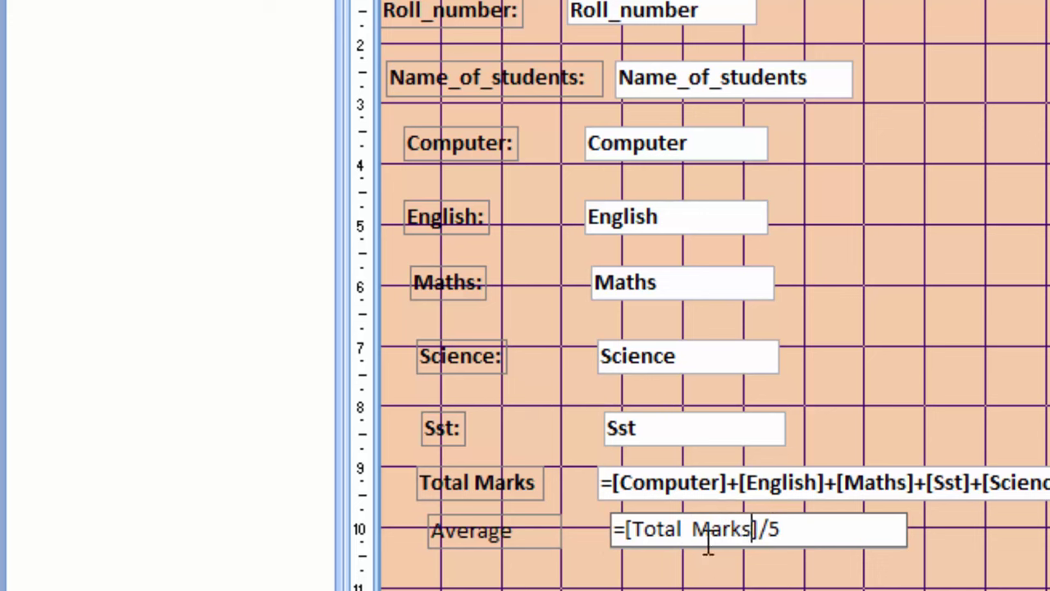
key("BackSpace")
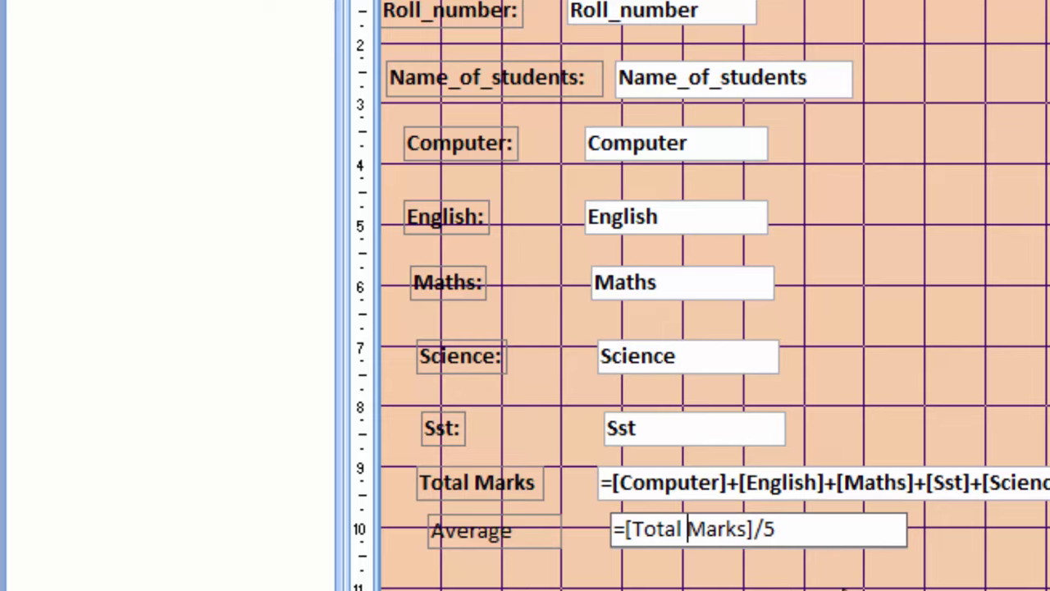
left_click(620, 546)
- Bold the Average label and box, then view the form showing Average 68.2
left_click_drag(619, 533, 435, 541)
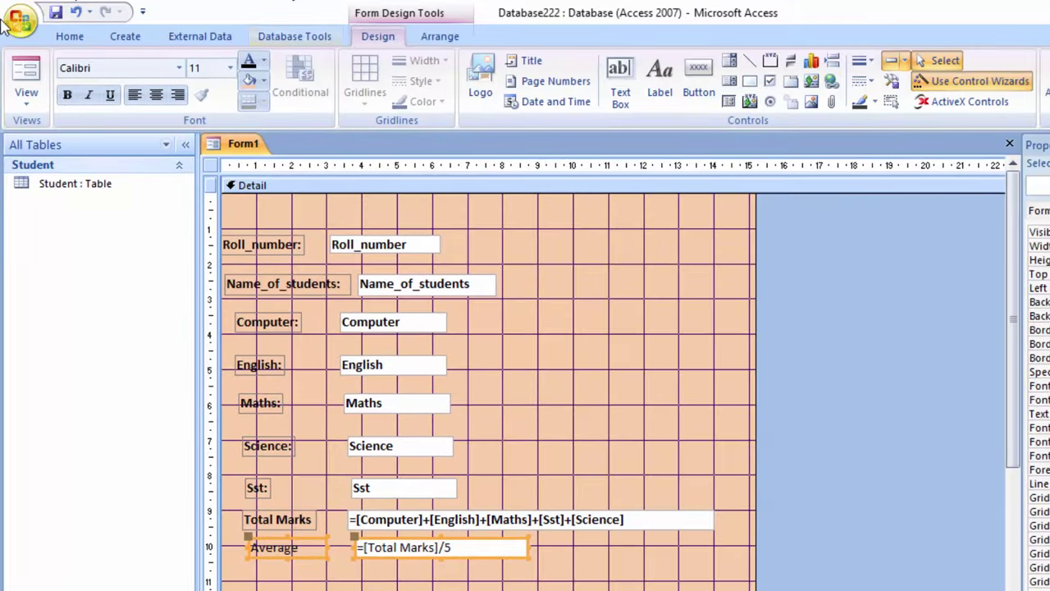
left_click(65, 95)
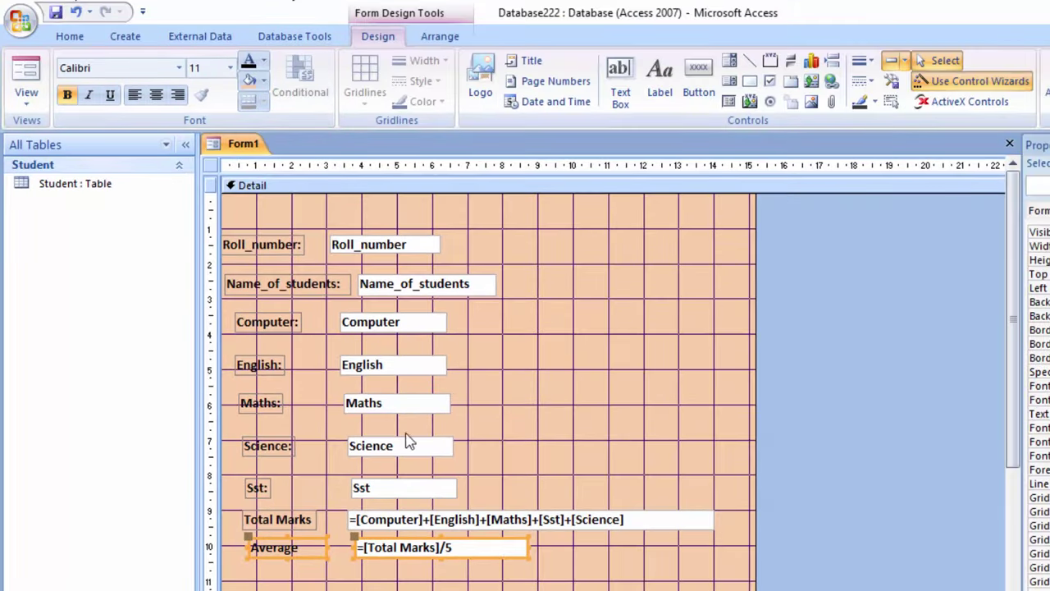
left_click(27, 75)
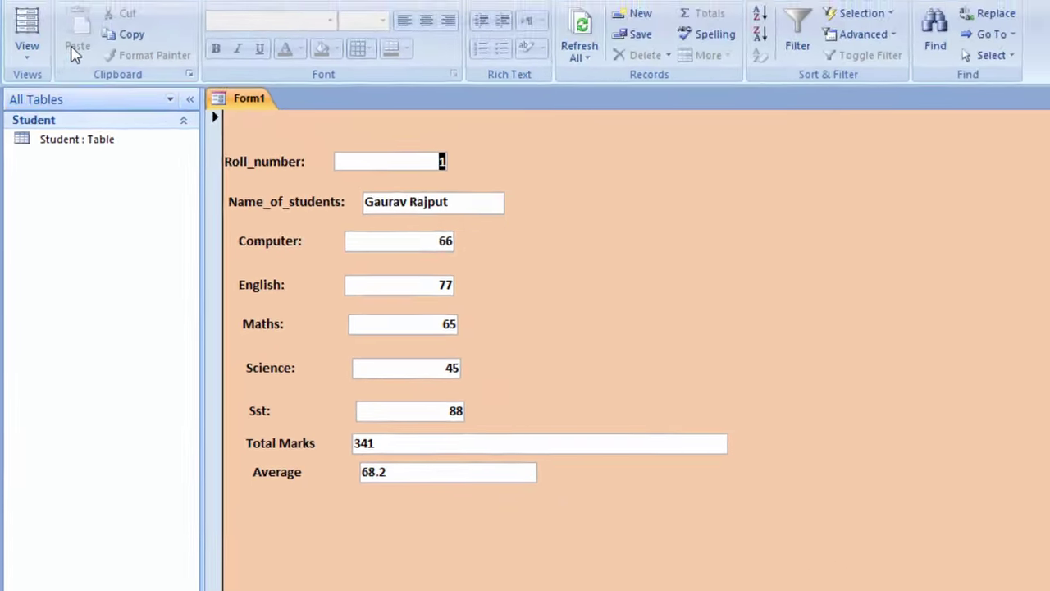
- Return to Design view and select Form in the Property Sheet's object list
left_click(36, 90)
left_click(83, 205)
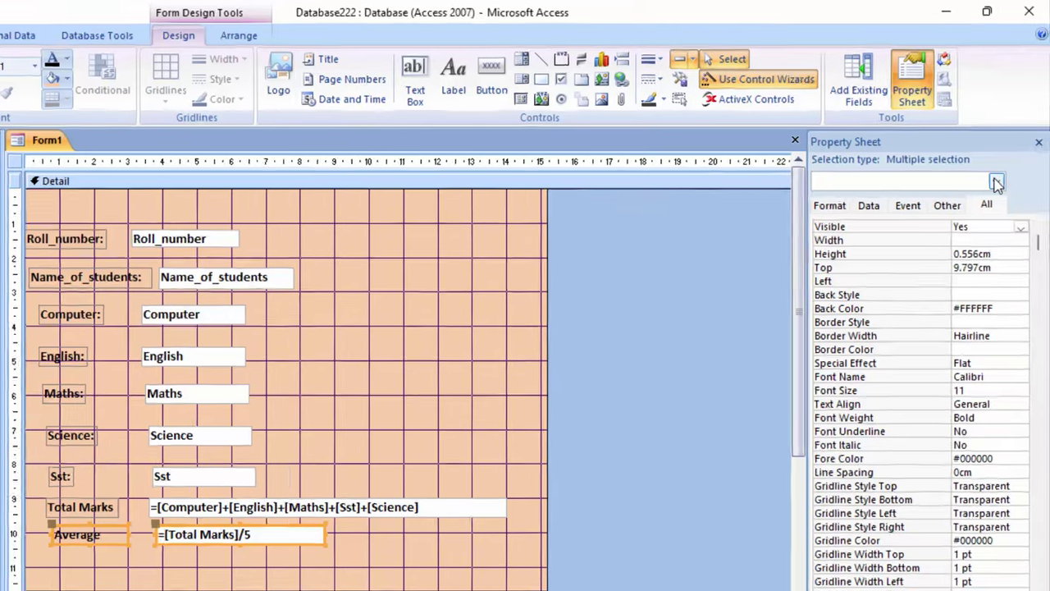
left_click(977, 246)
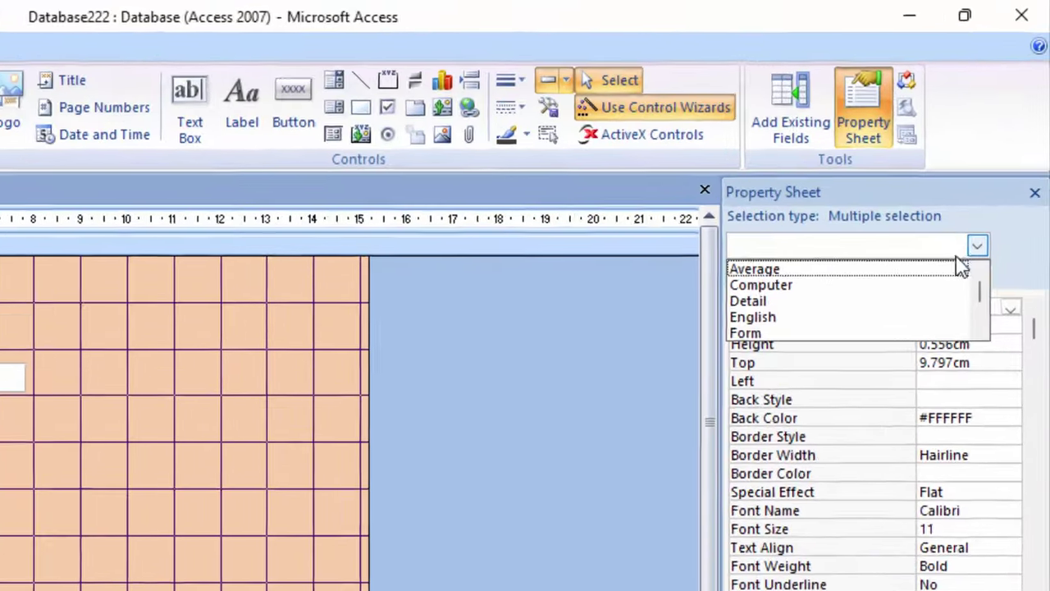
scroll(814, 348, "down", 3)
scroll(814, 348, "down", 5)
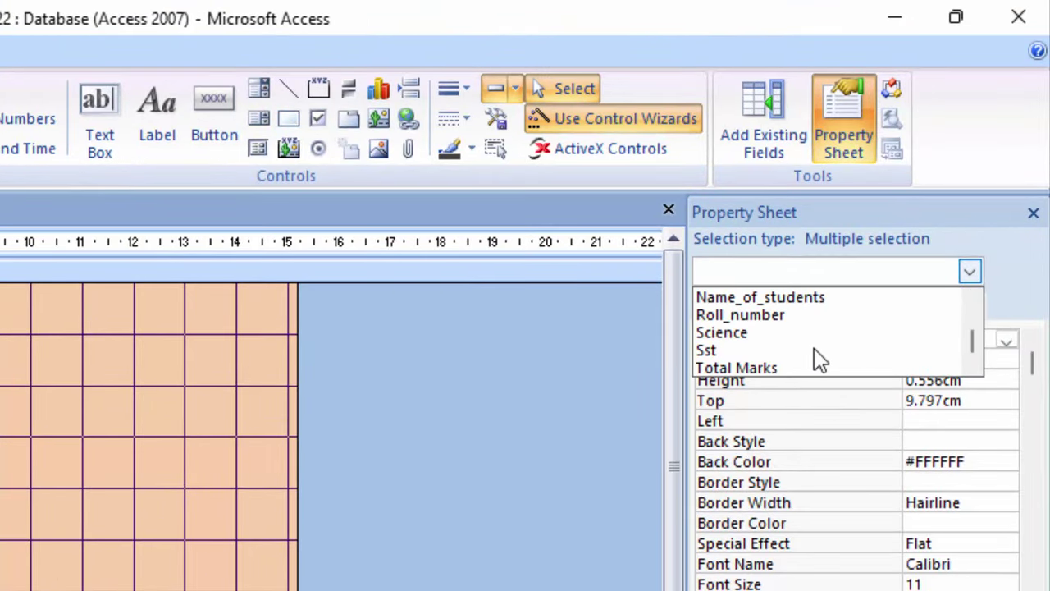
scroll(814, 353, "up", 1)
scroll(815, 353, "up", 2)
left_click(165, 398)
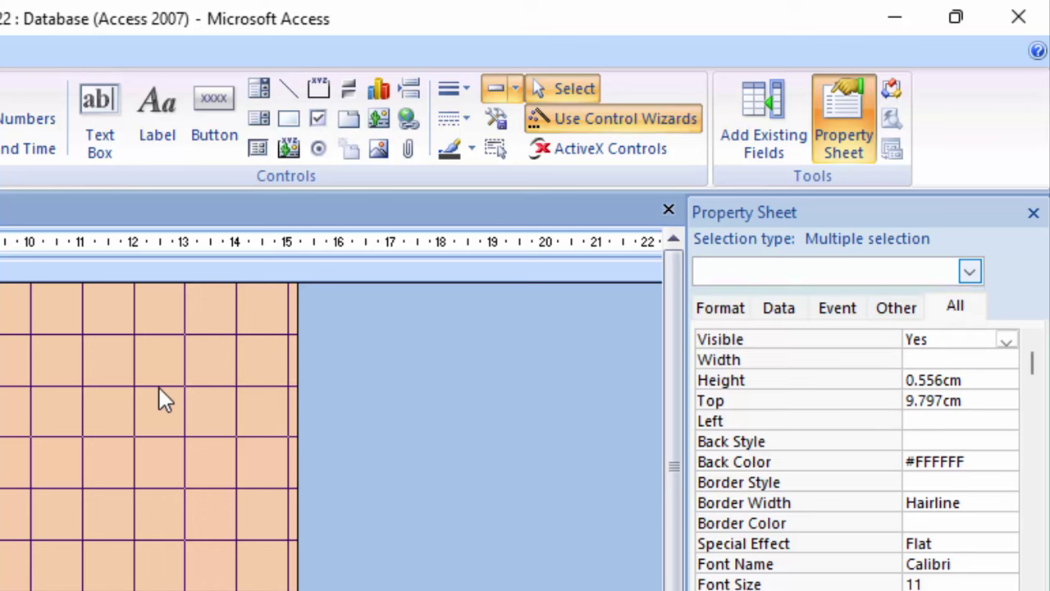
left_click(970, 271)
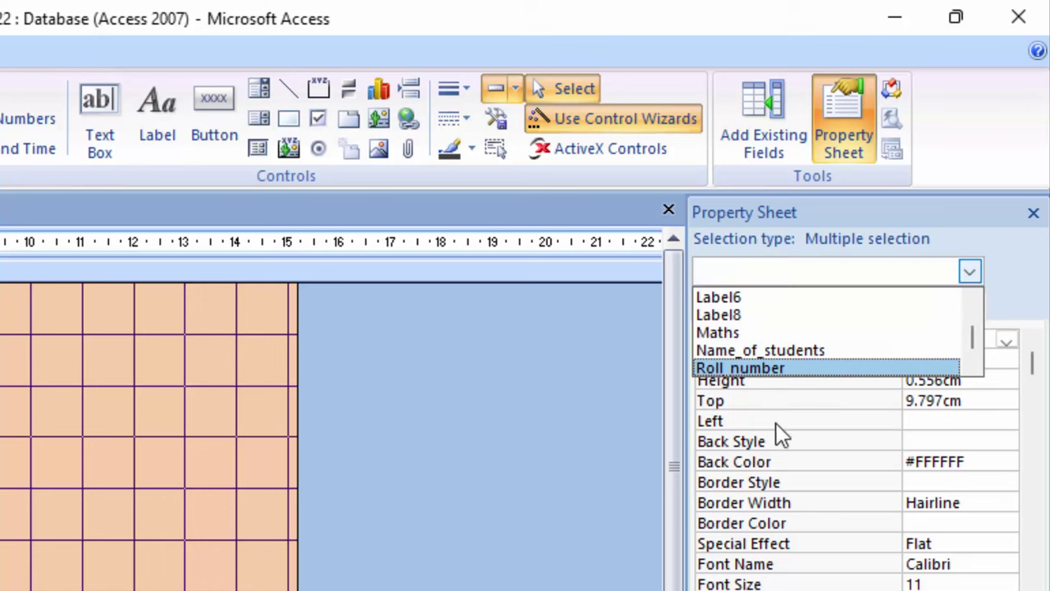
scroll(825, 353, "up", 2)
scroll(821, 352, "up", 1)
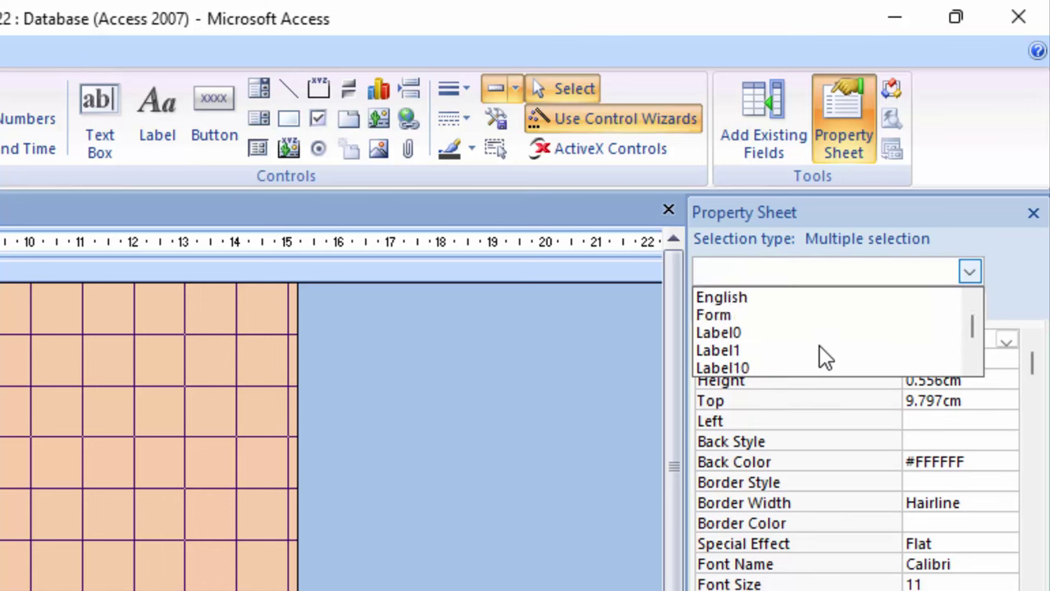
left_click(735, 317)
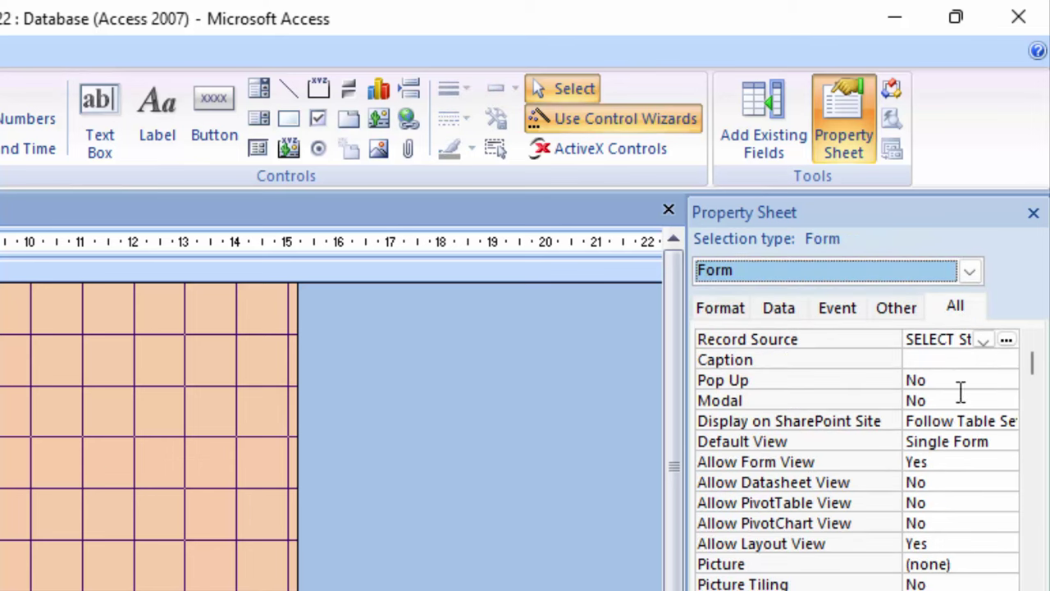
- Set the form's Pop Up and Modal properties to Yes
left_click(955, 378)
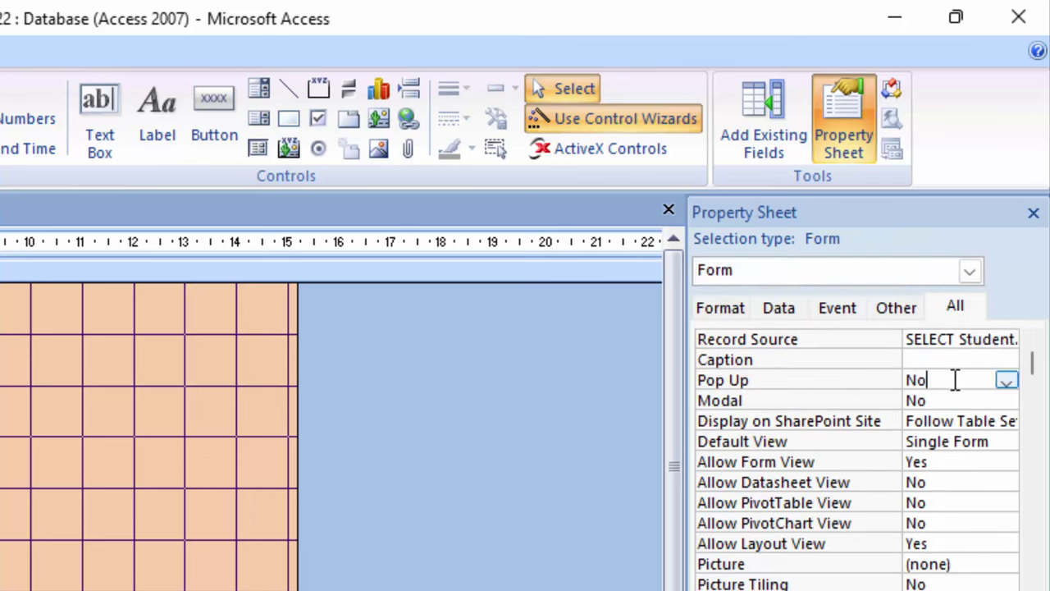
left_click(1007, 382)
left_click(969, 399)
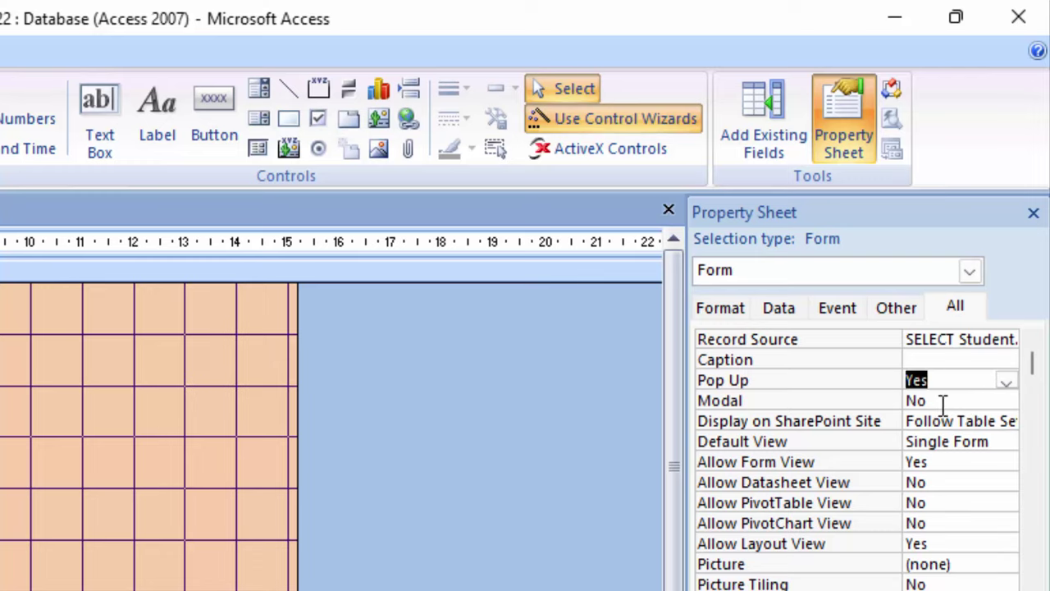
left_click(956, 401)
left_click(1007, 401)
left_click(977, 410)
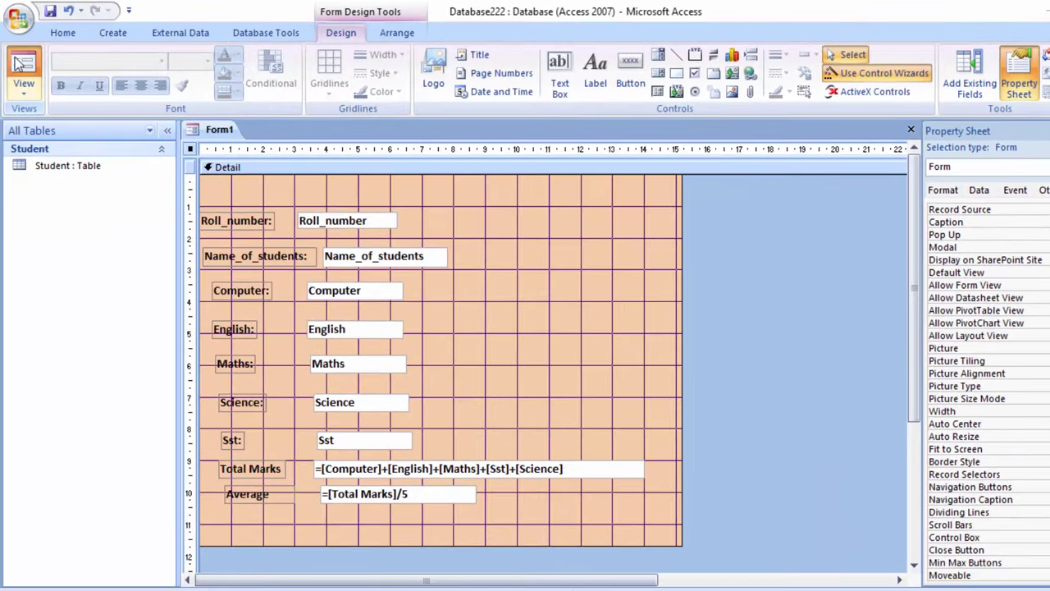
- Open the pop-up form, move it aside, and advance to a blank new record
left_click(20, 64)
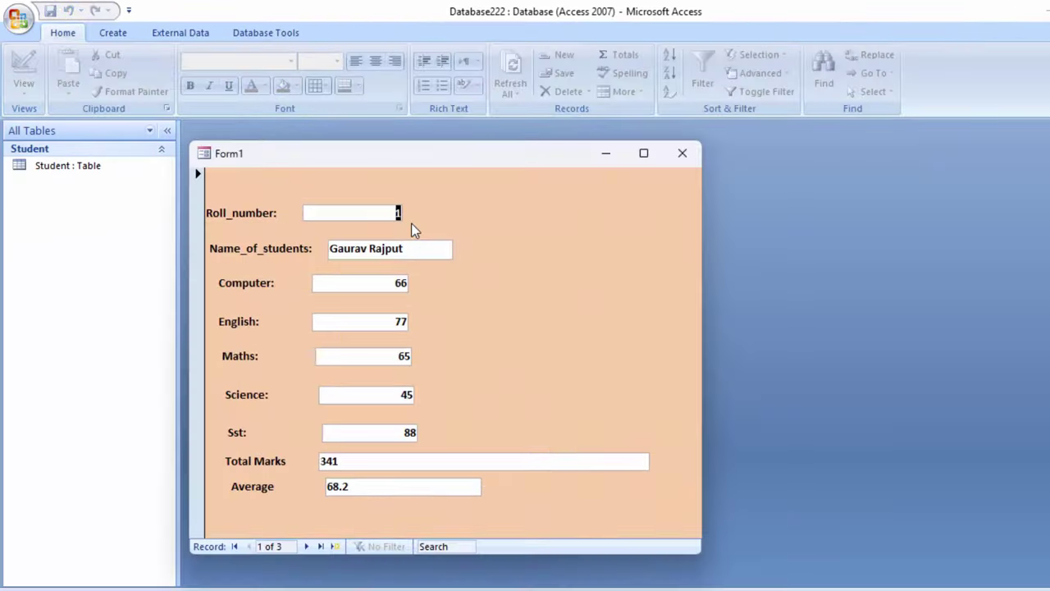
left_click_drag(424, 164, 502, 131)
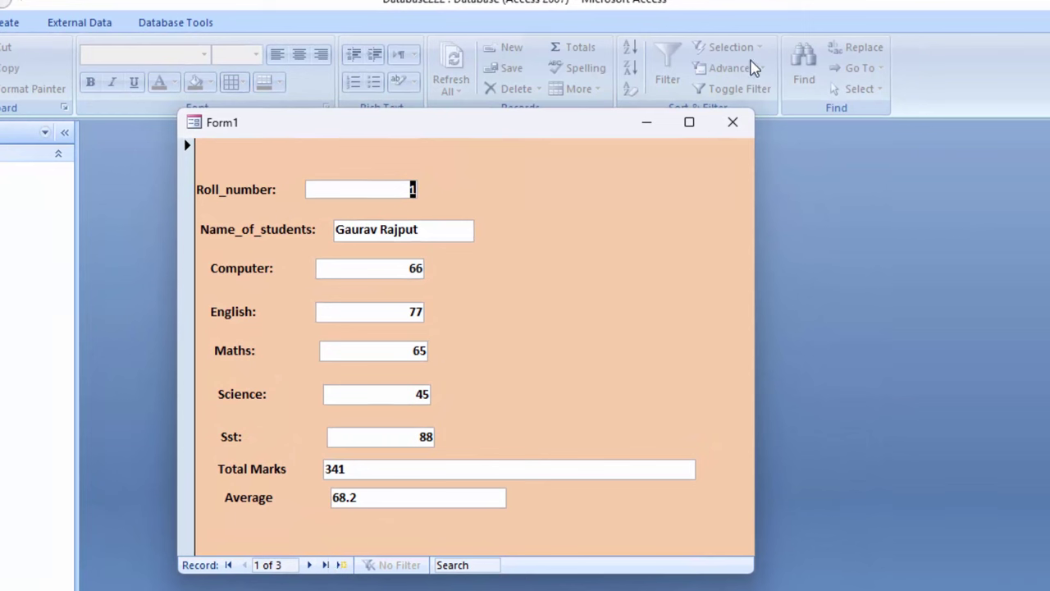
left_click(310, 565)
left_click(309, 564)
left_click(310, 565)
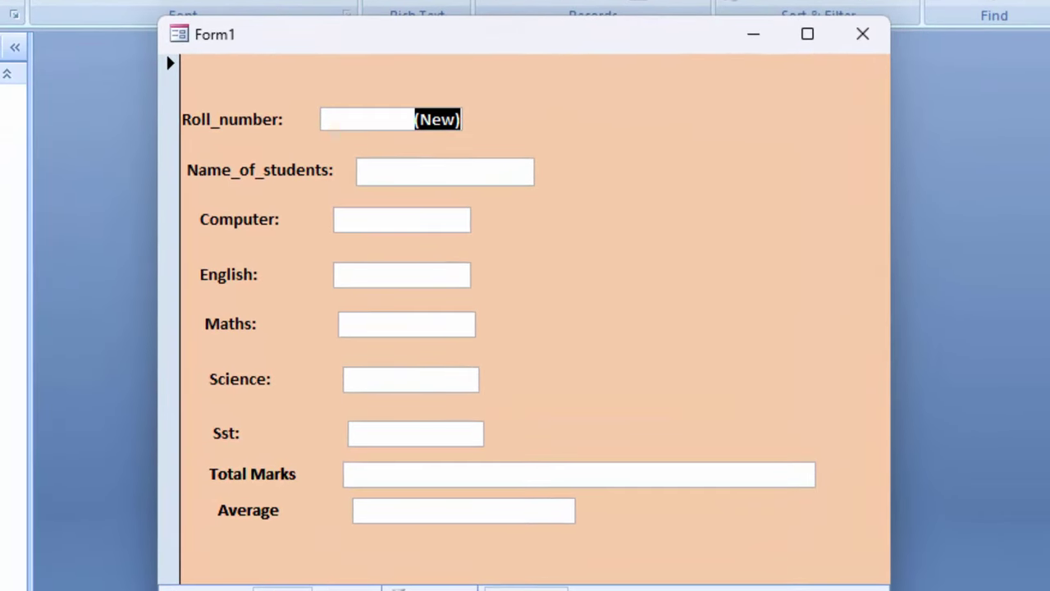
- Enter a fourth student's name and marks, giving Total 377 and Average 75.4, then close the form
left_click(405, 175)
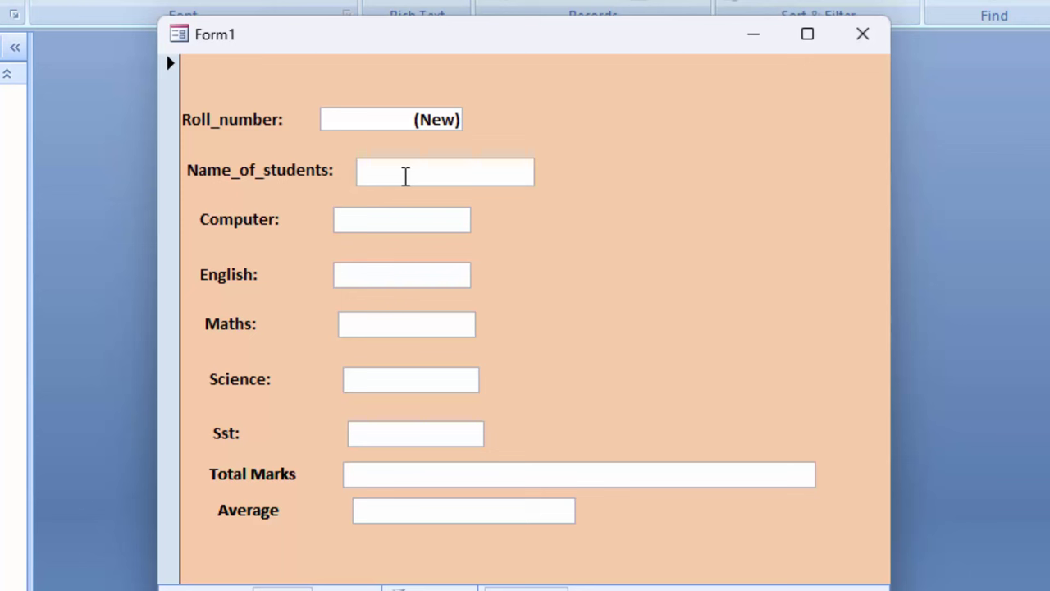
type("Sura")
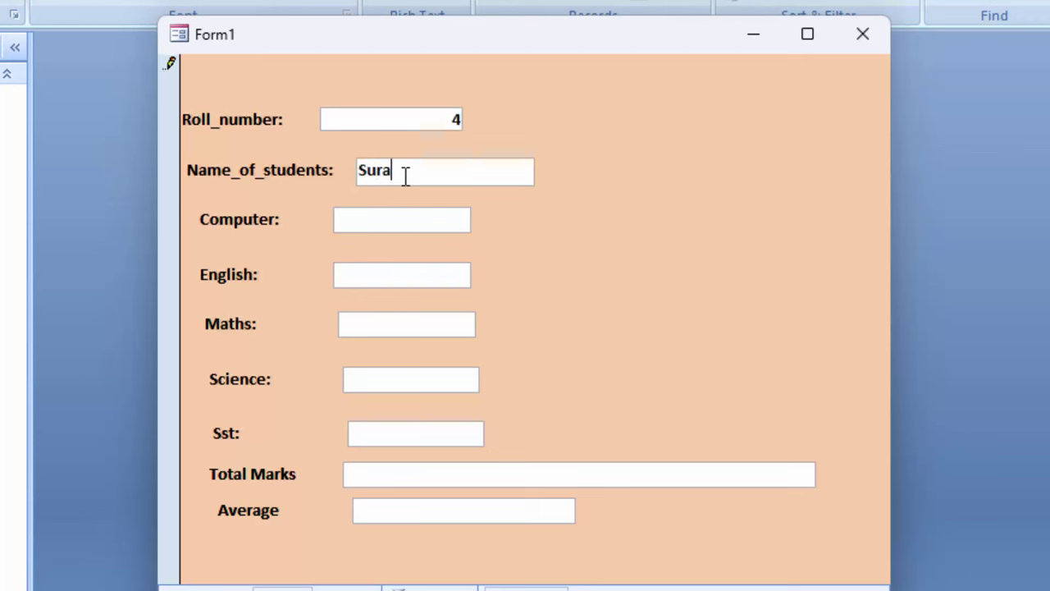
type("Tiwaru")
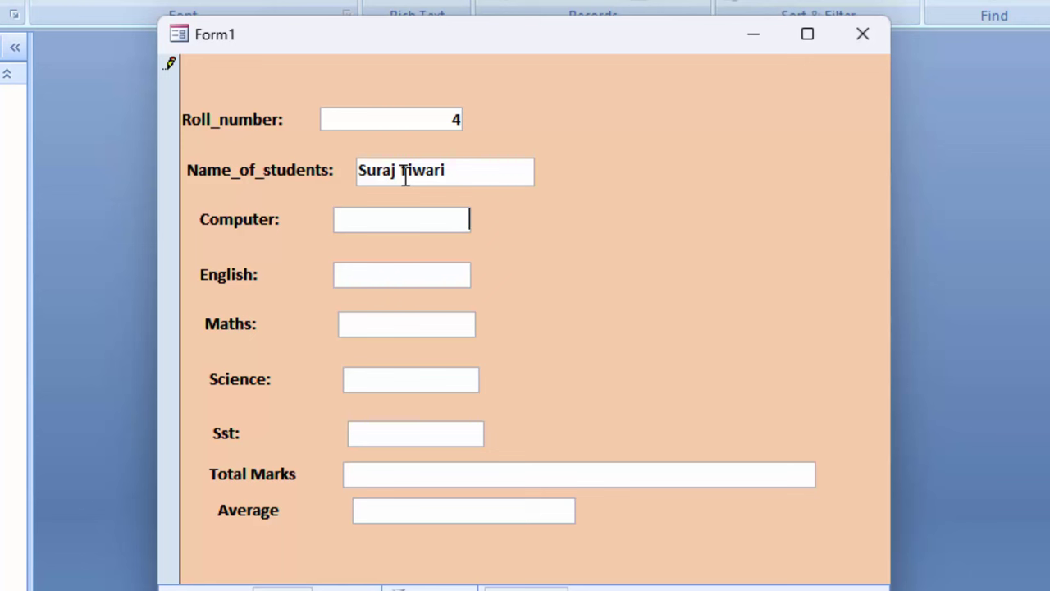
type("5")
key("Tab")
type("6")
key("Tab")
type("0")
key("Tab")
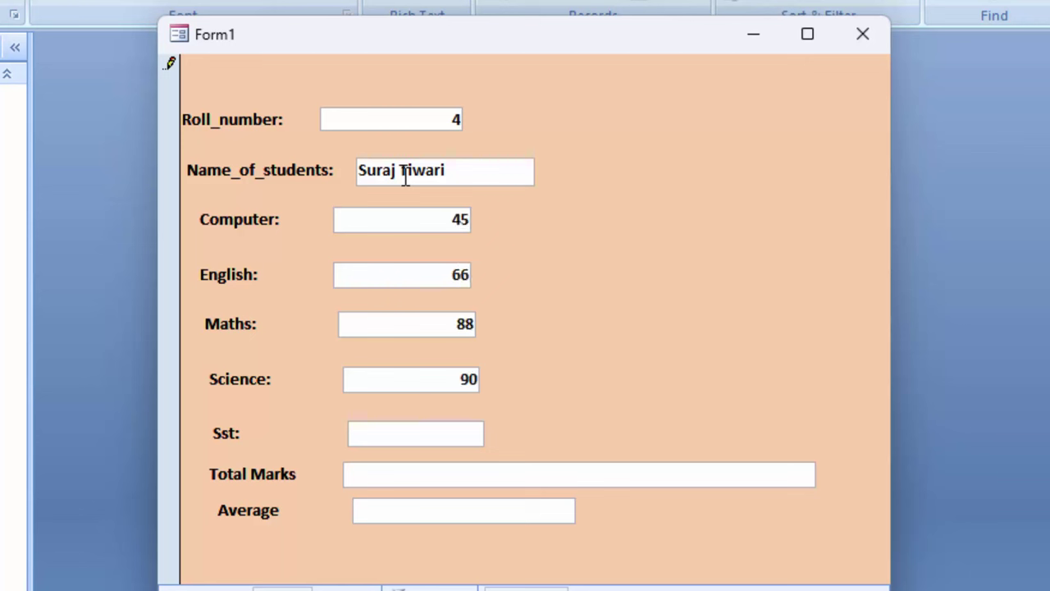
type("88")
key("Tab")
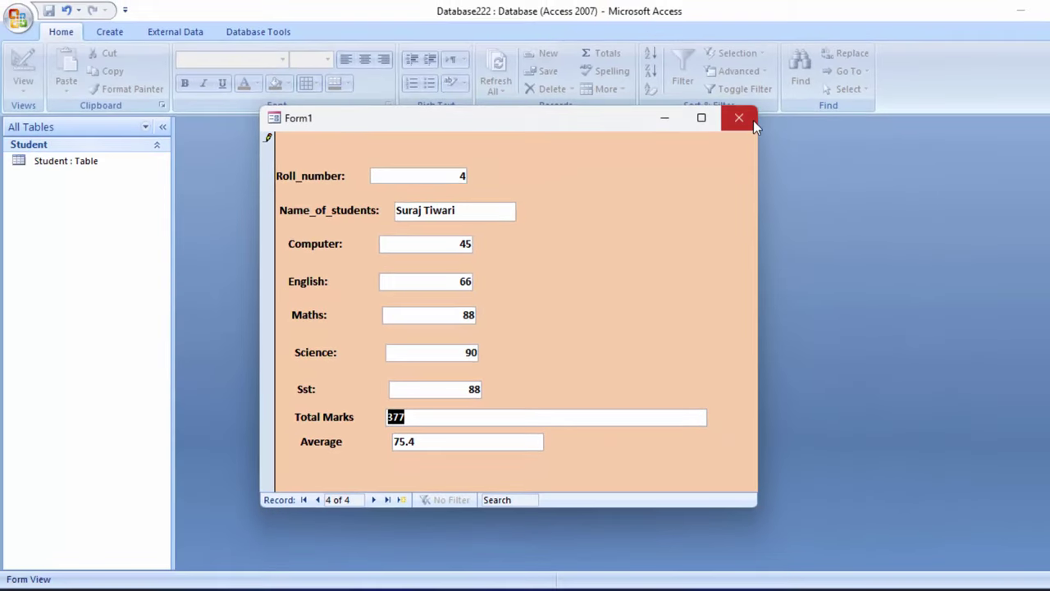
left_click(751, 119)
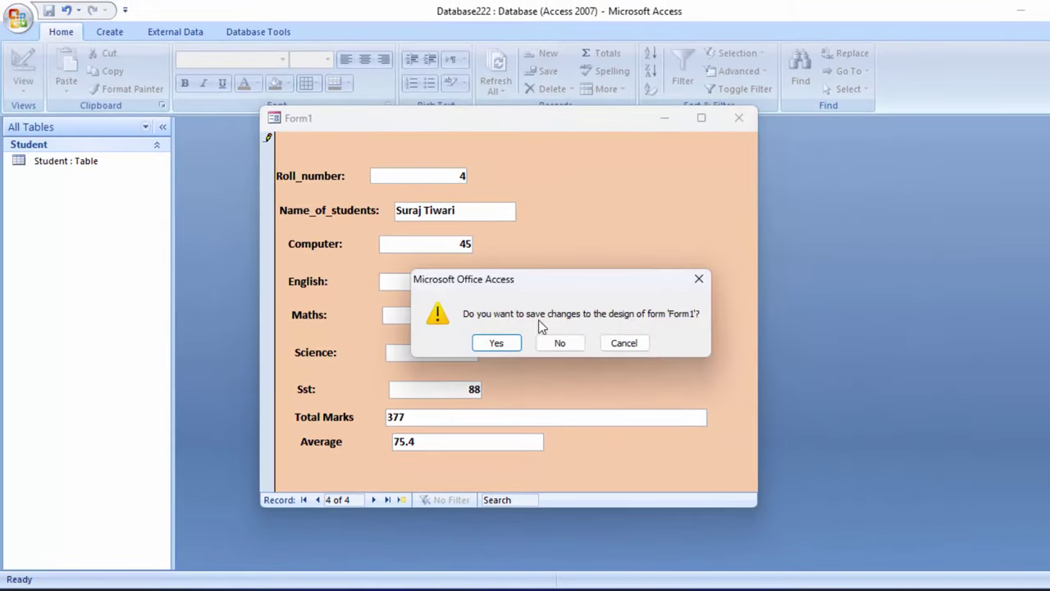
- Save Form1's design as StudentF, then reopen StudentF showing record 1 with totals 341 and 68.2
left_click(502, 346)
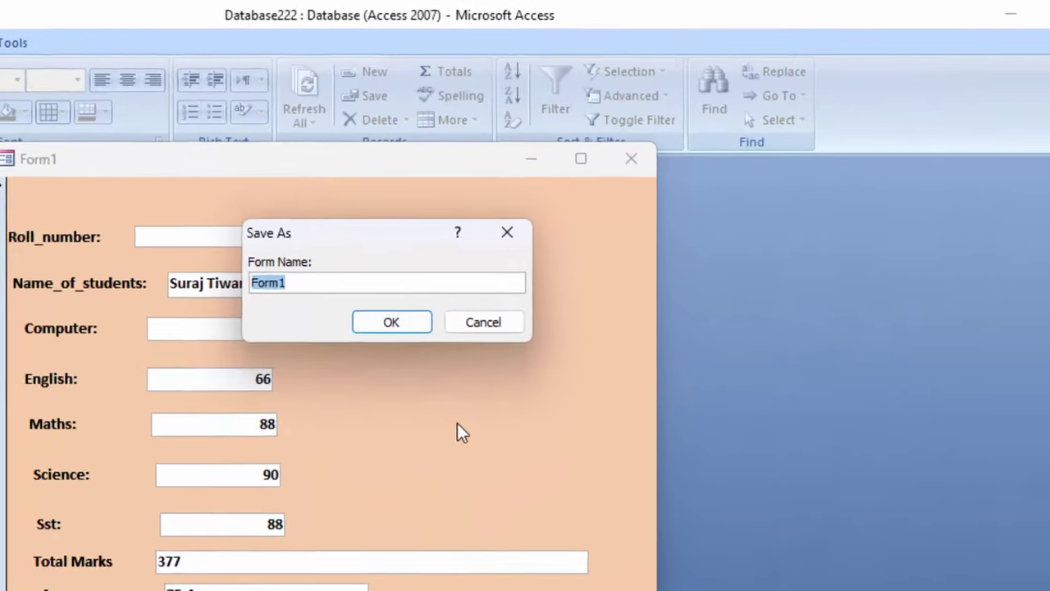
key("BackSpace")
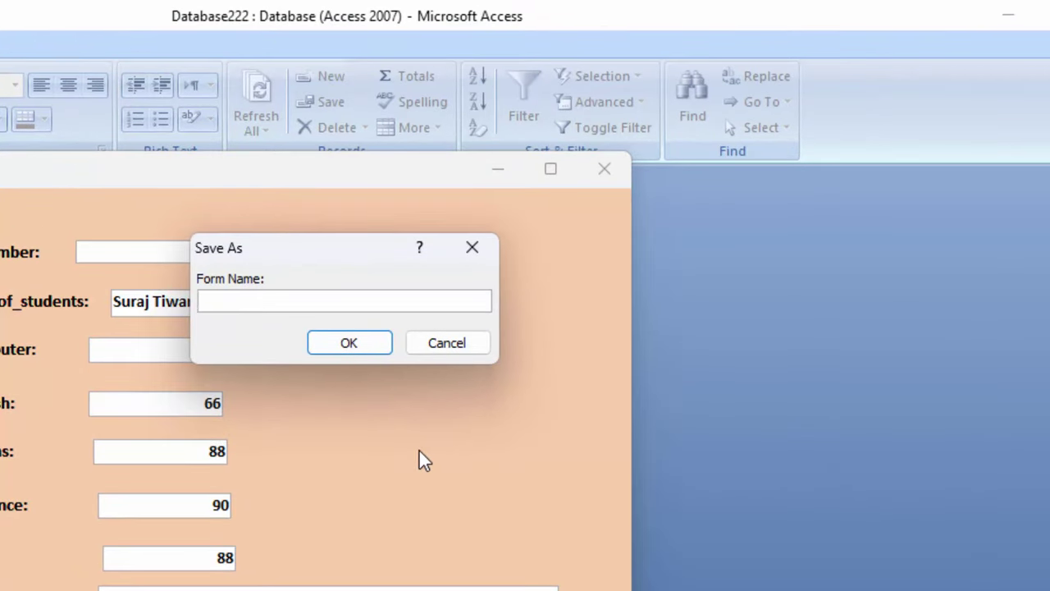
type("StudentF")
key("Return")
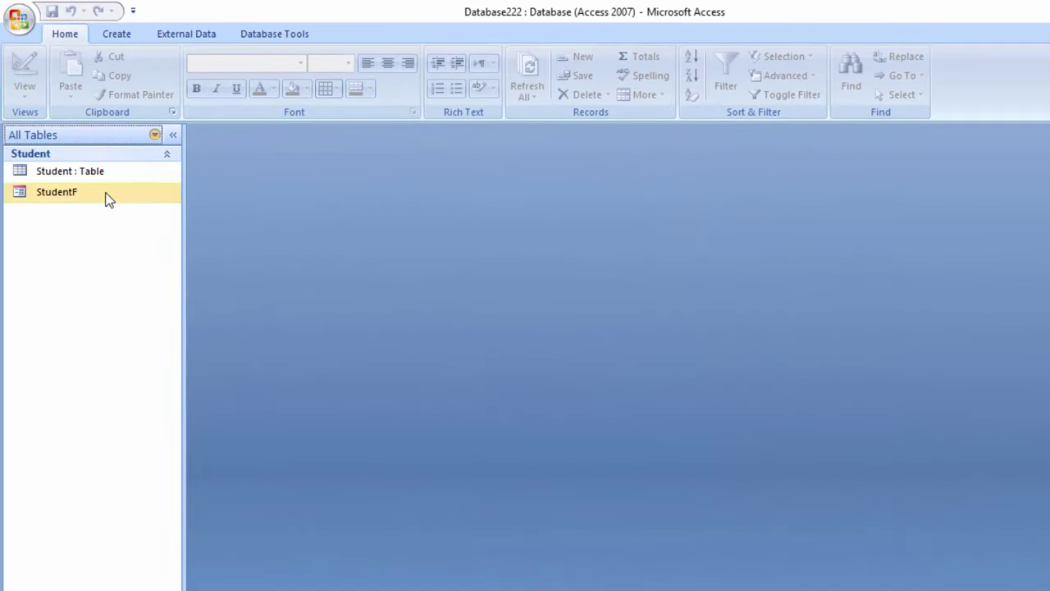
left_click(111, 191)
double_click(112, 191)
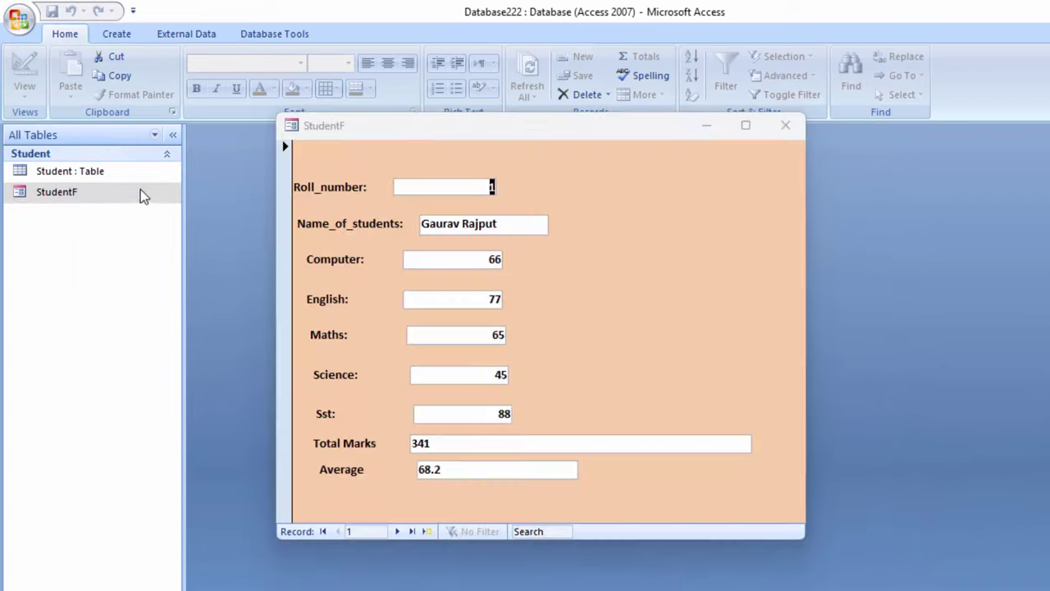